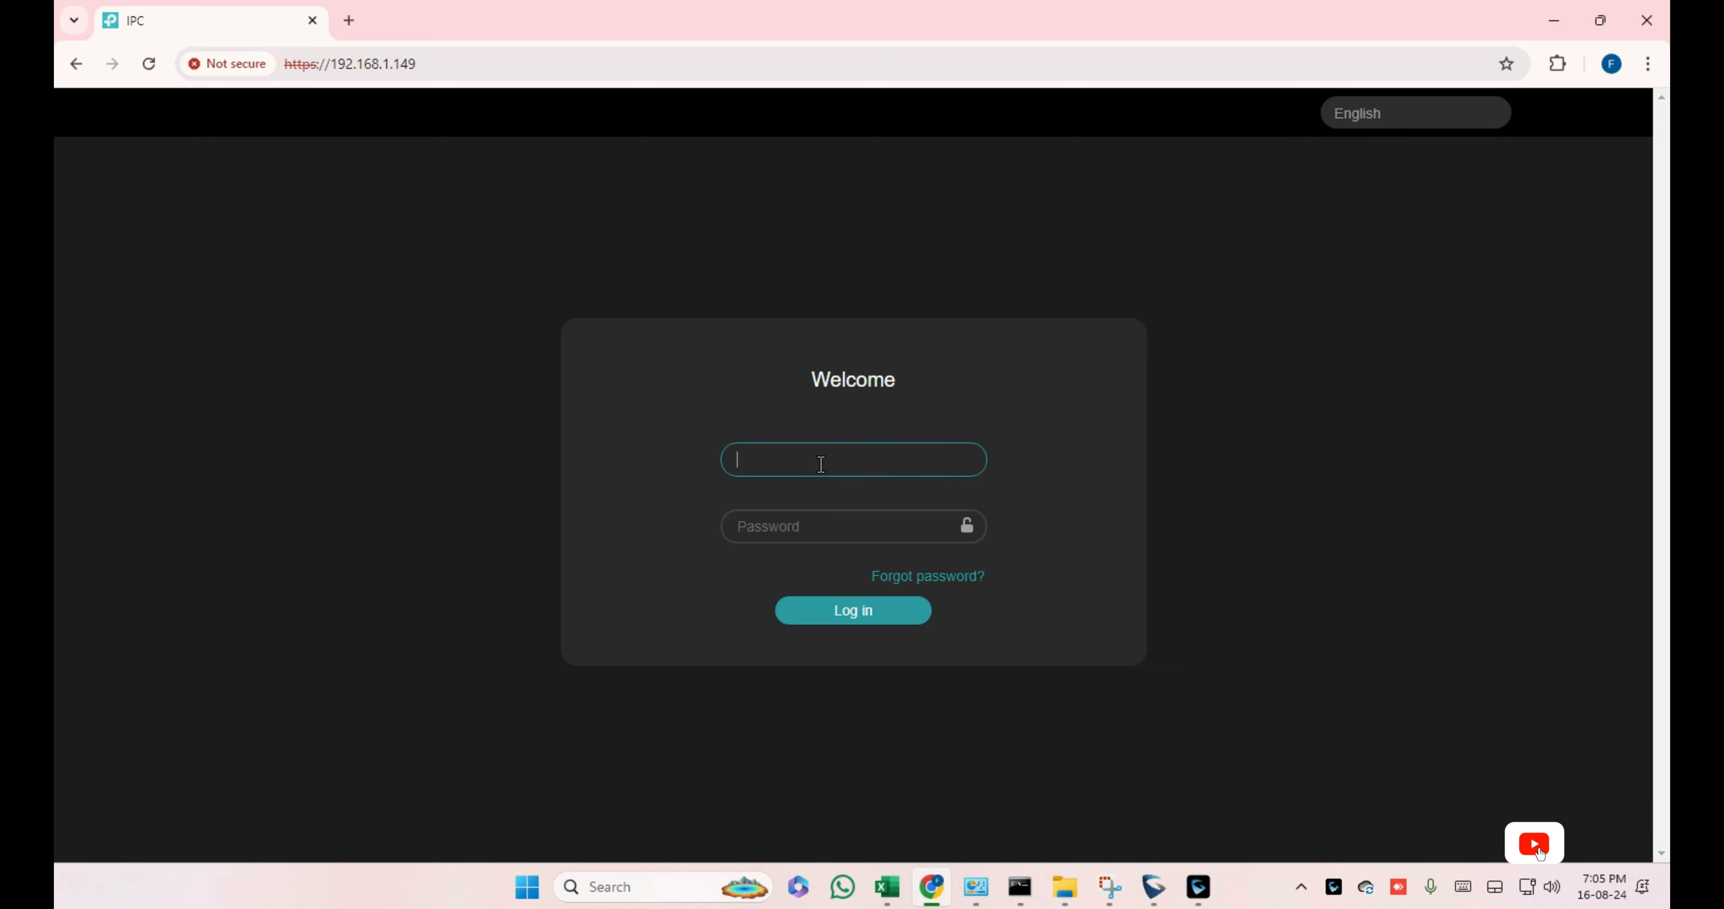
Step: Sign in to the TP-Link VIGI camera web interface with the camera username and password
text(admin)
key(Tab)
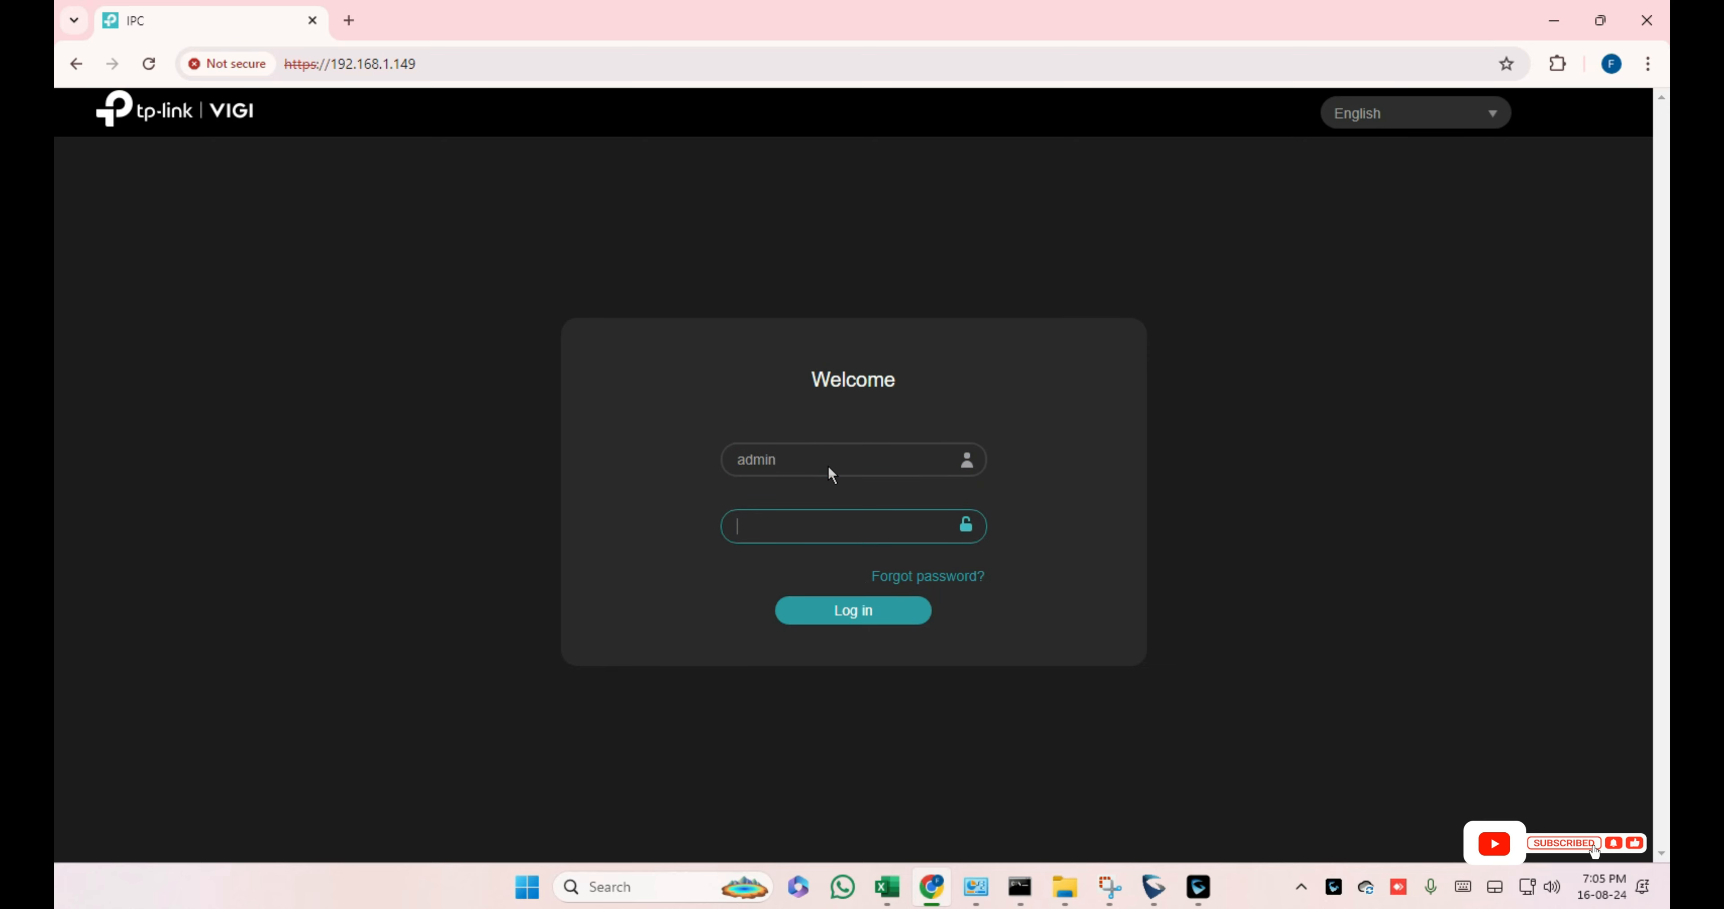
text(•••••••••)
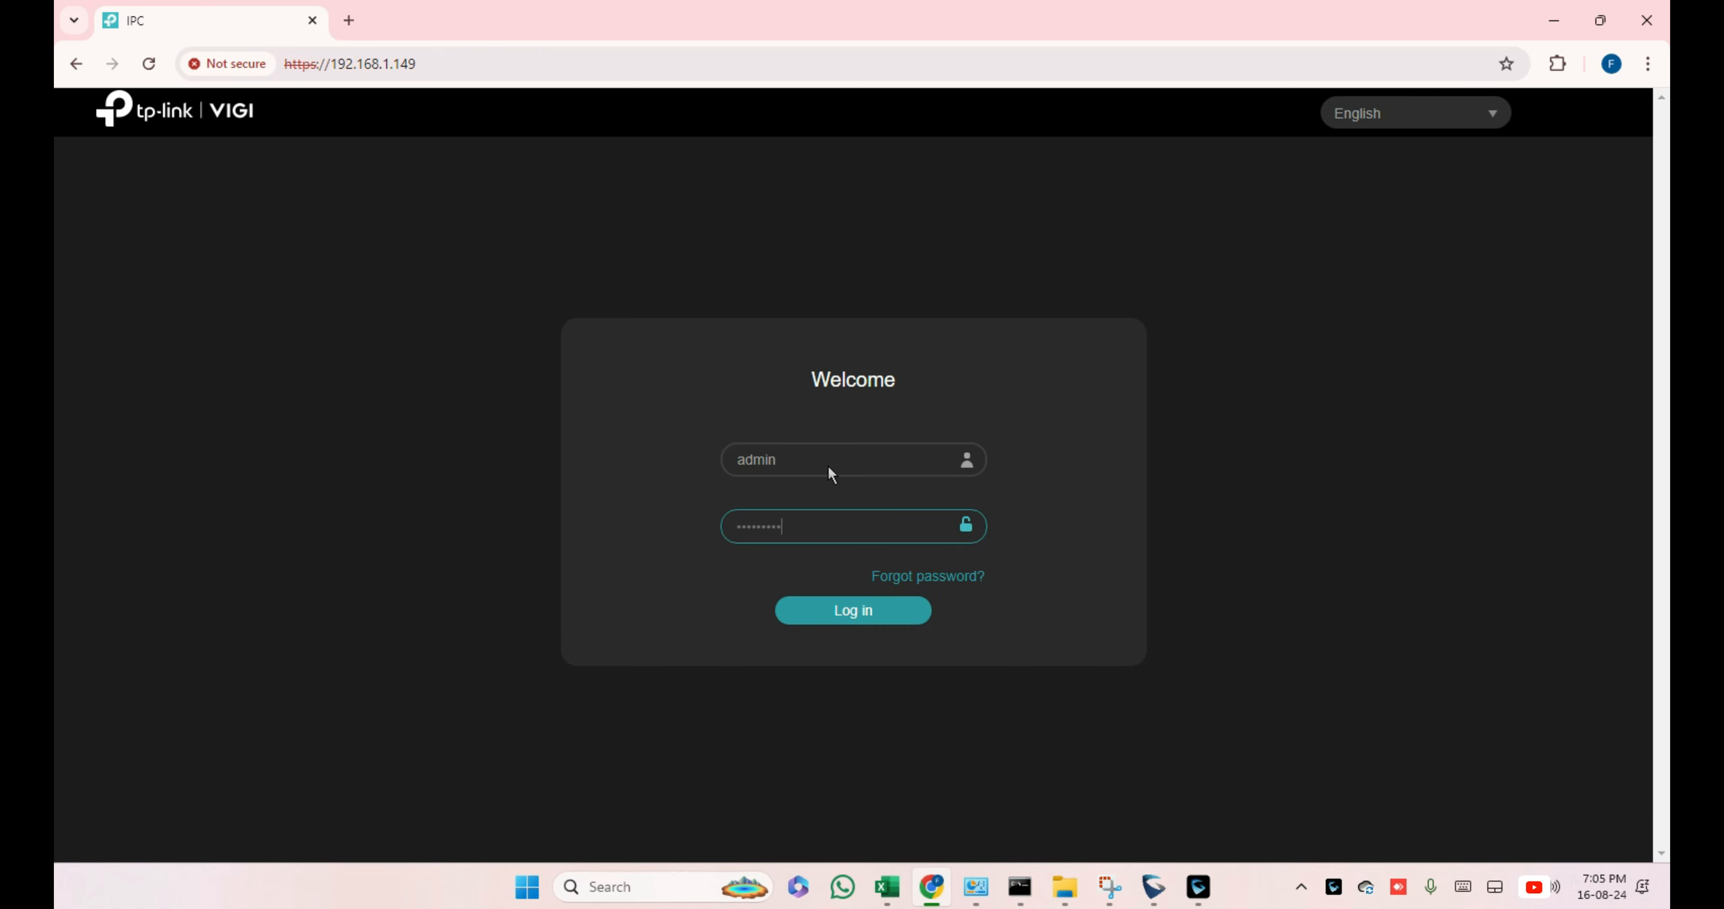
key(Return)
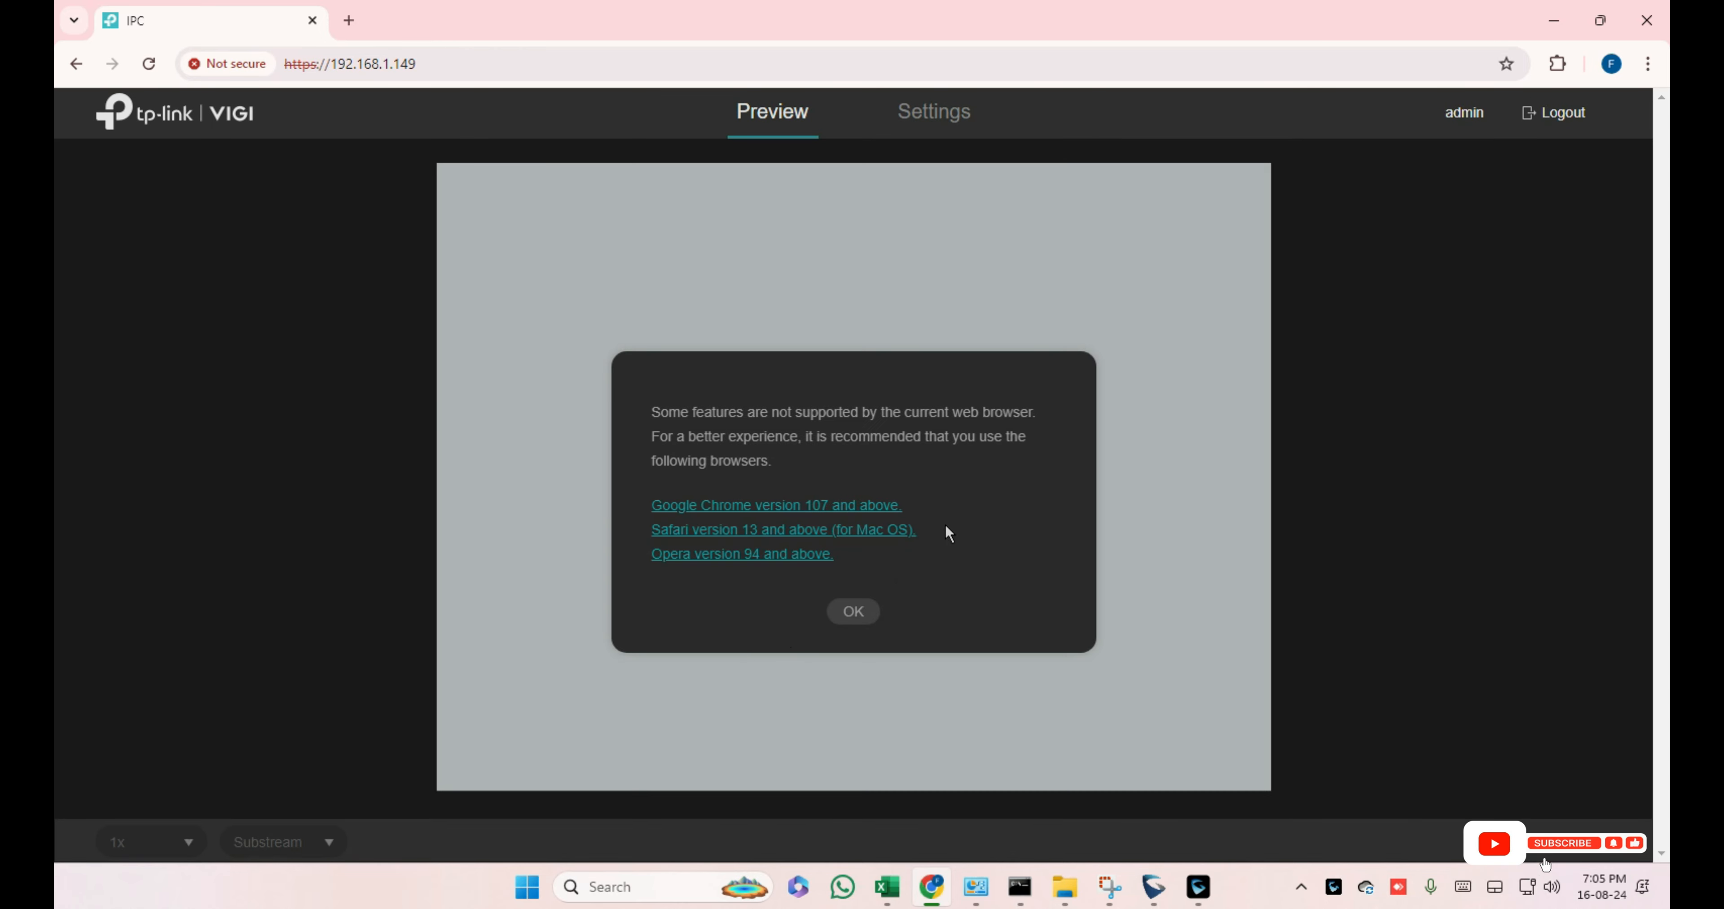
Step: Dismiss the compatibility notice, view the camera Settings page, then minimize the browser
click(851, 611)
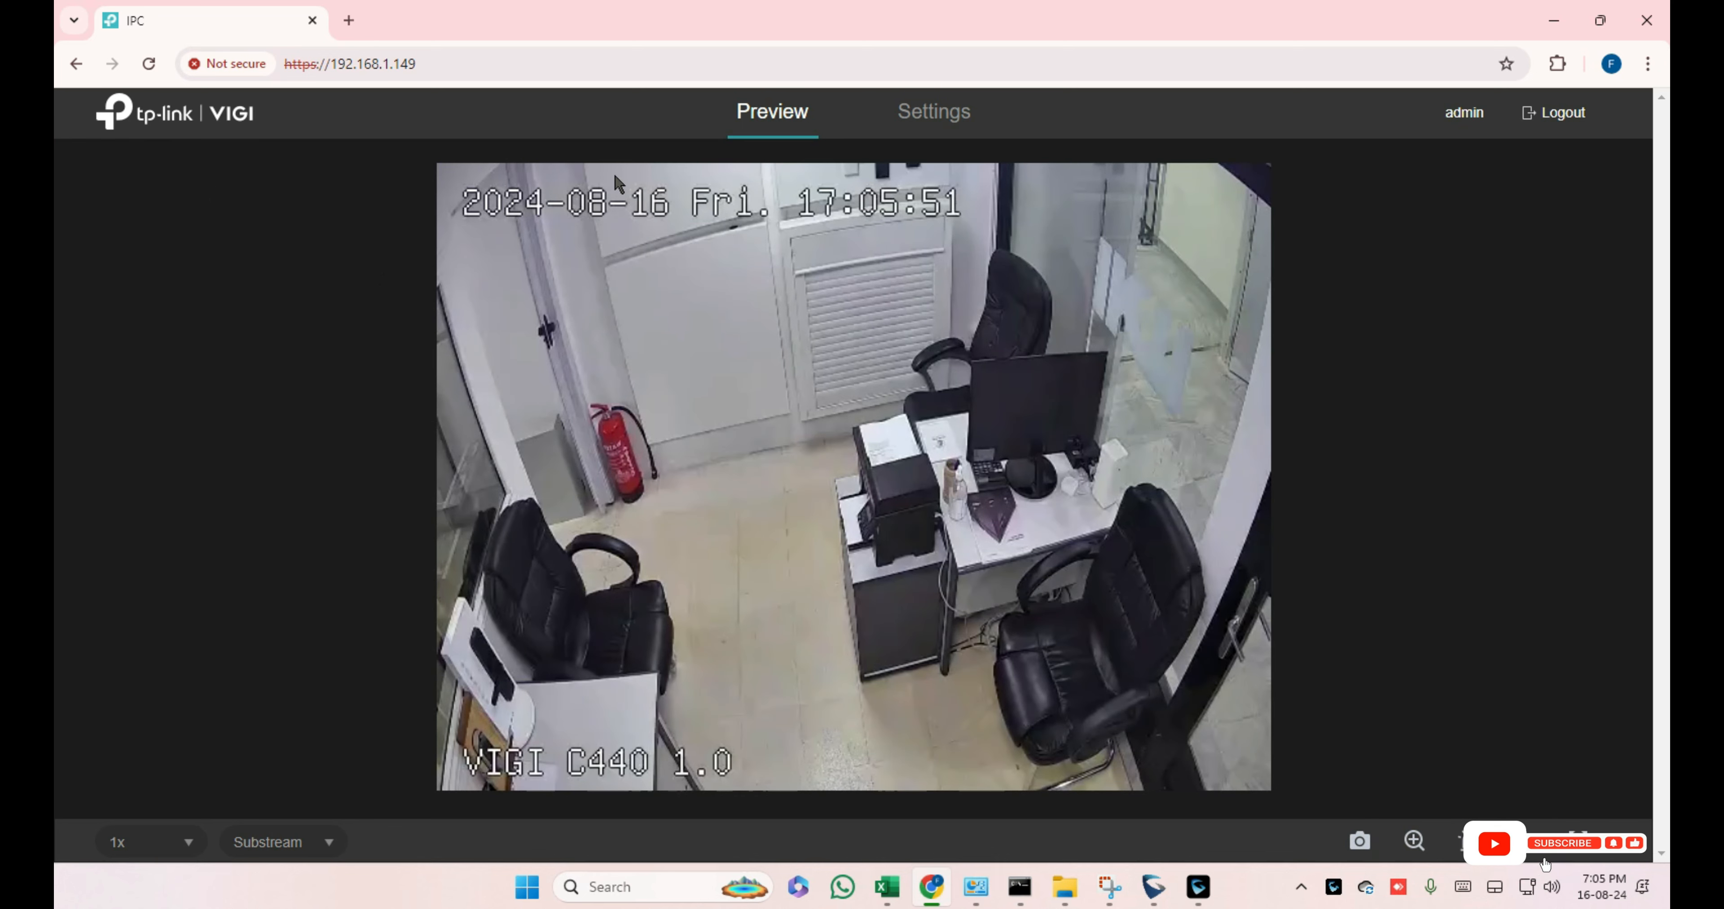
click(932, 113)
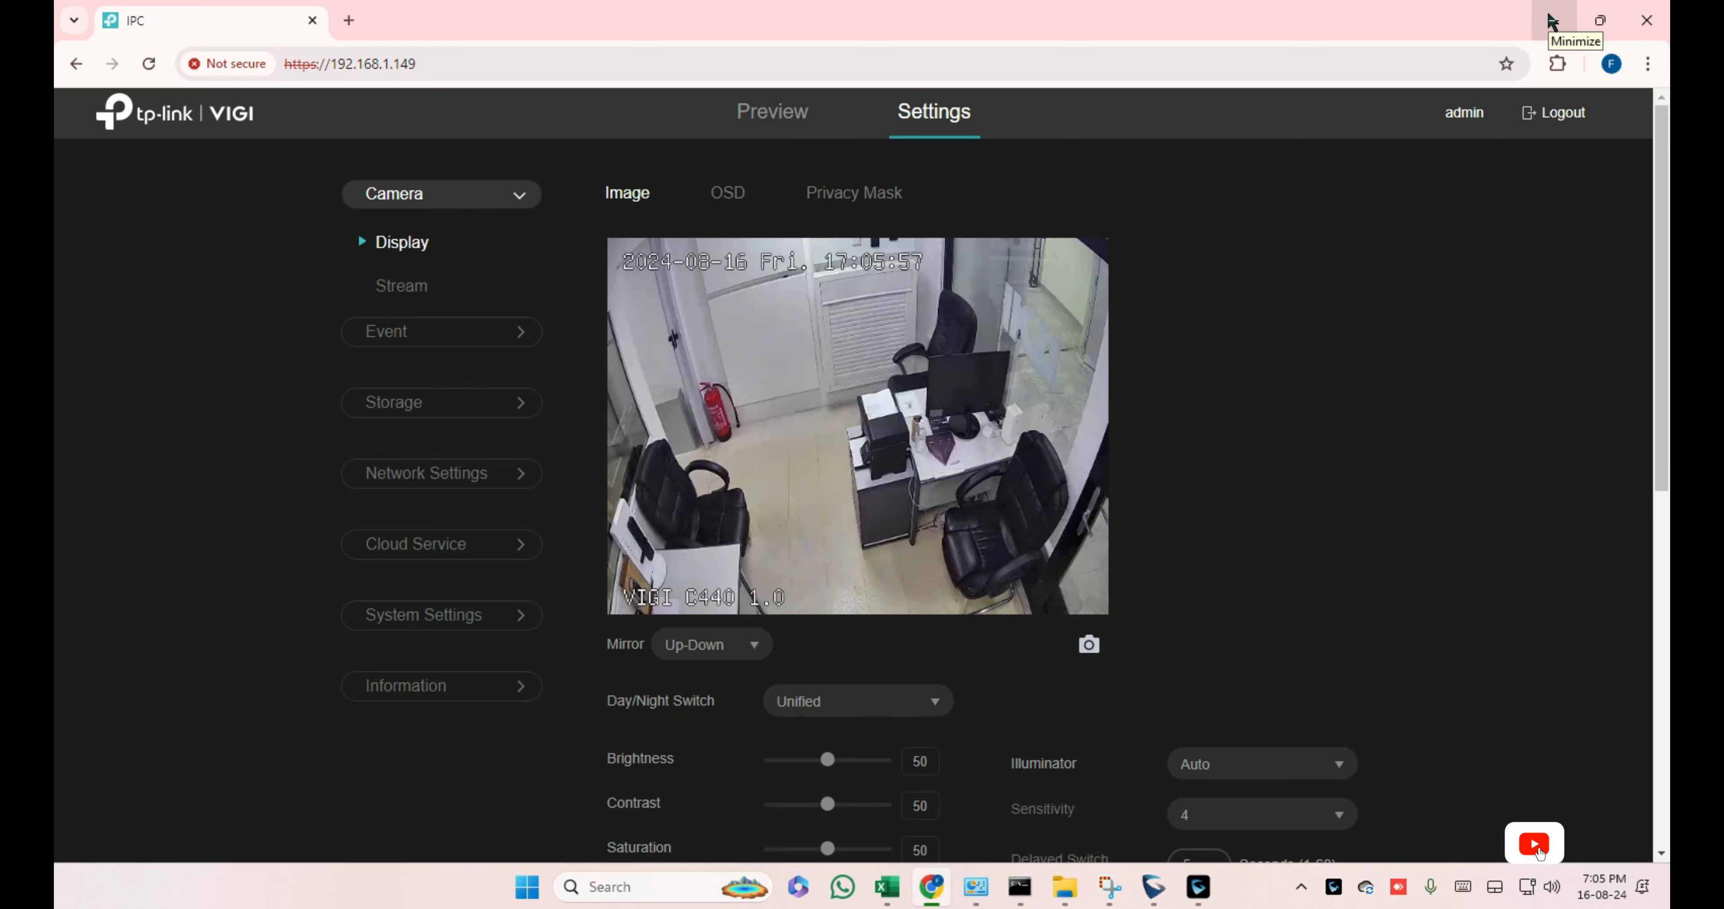
click(1550, 21)
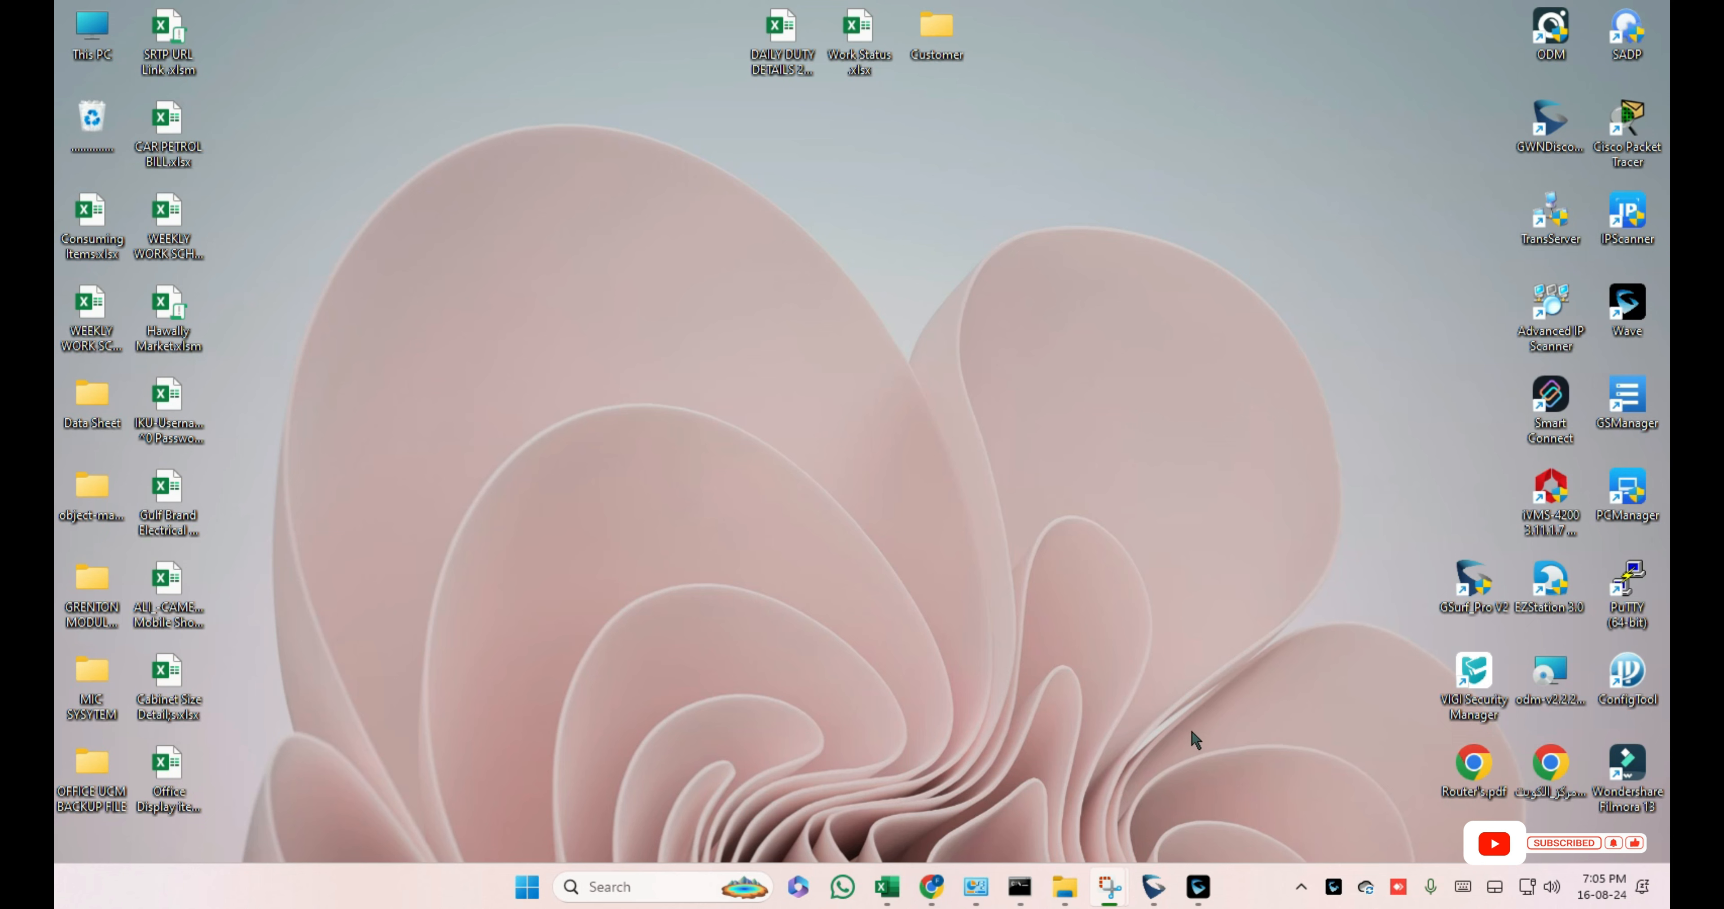
Step: Launch VLC from Windows search, resize its window narrower and taller, and choose Media > Convert / Save
click(643, 889)
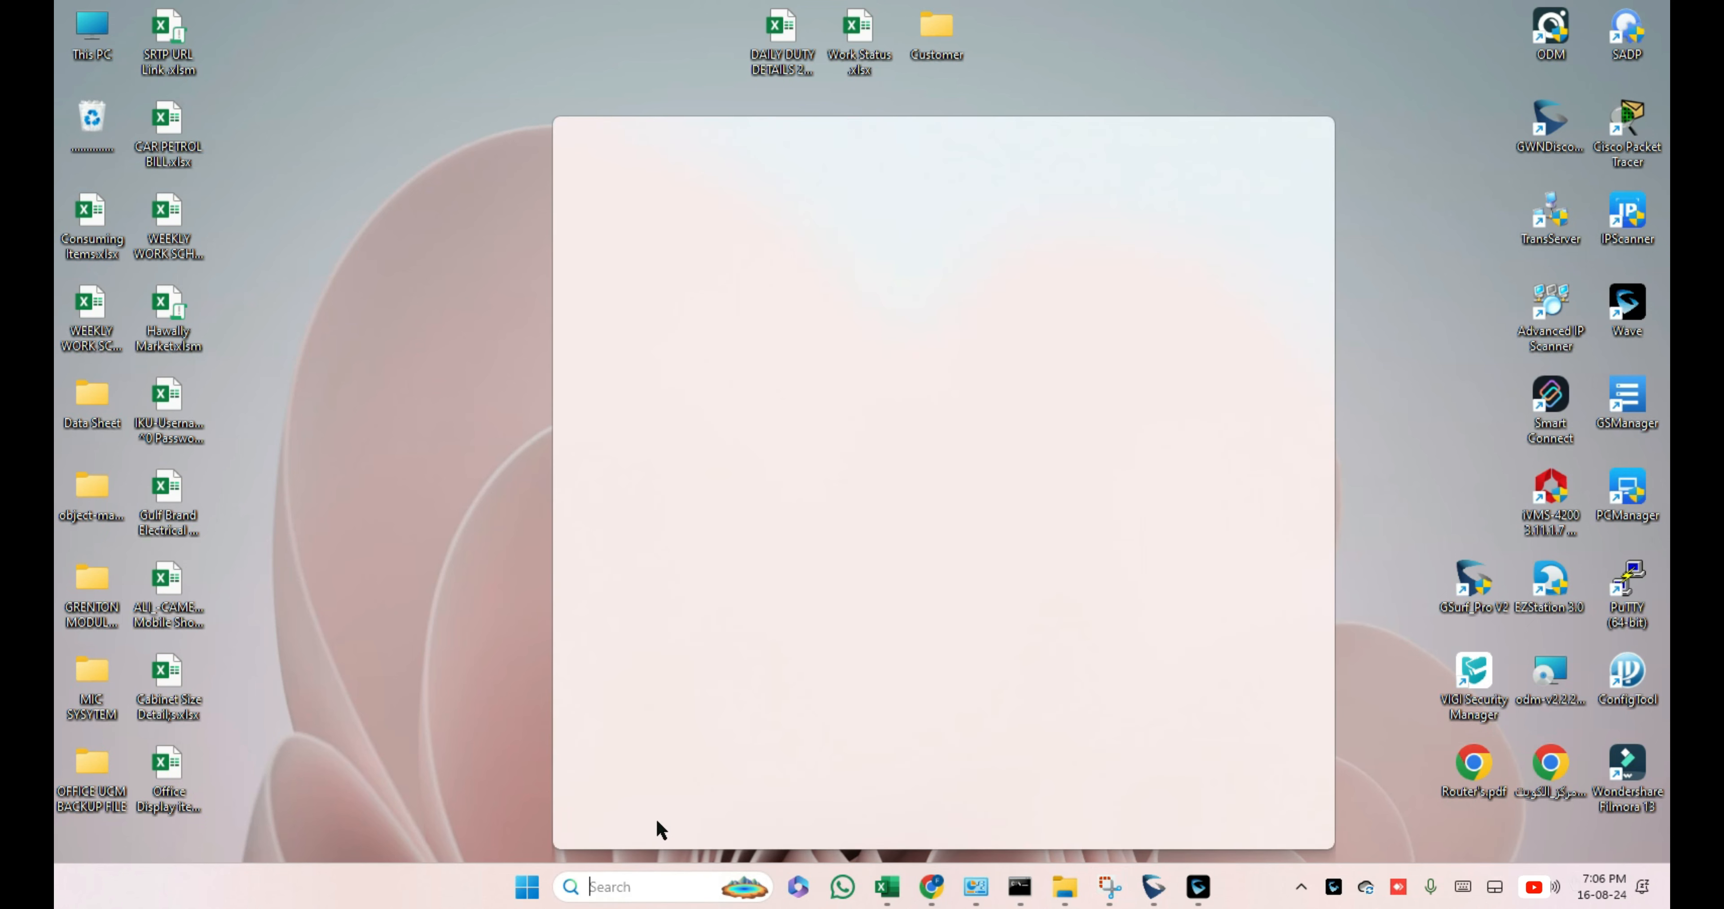
text(vlc)
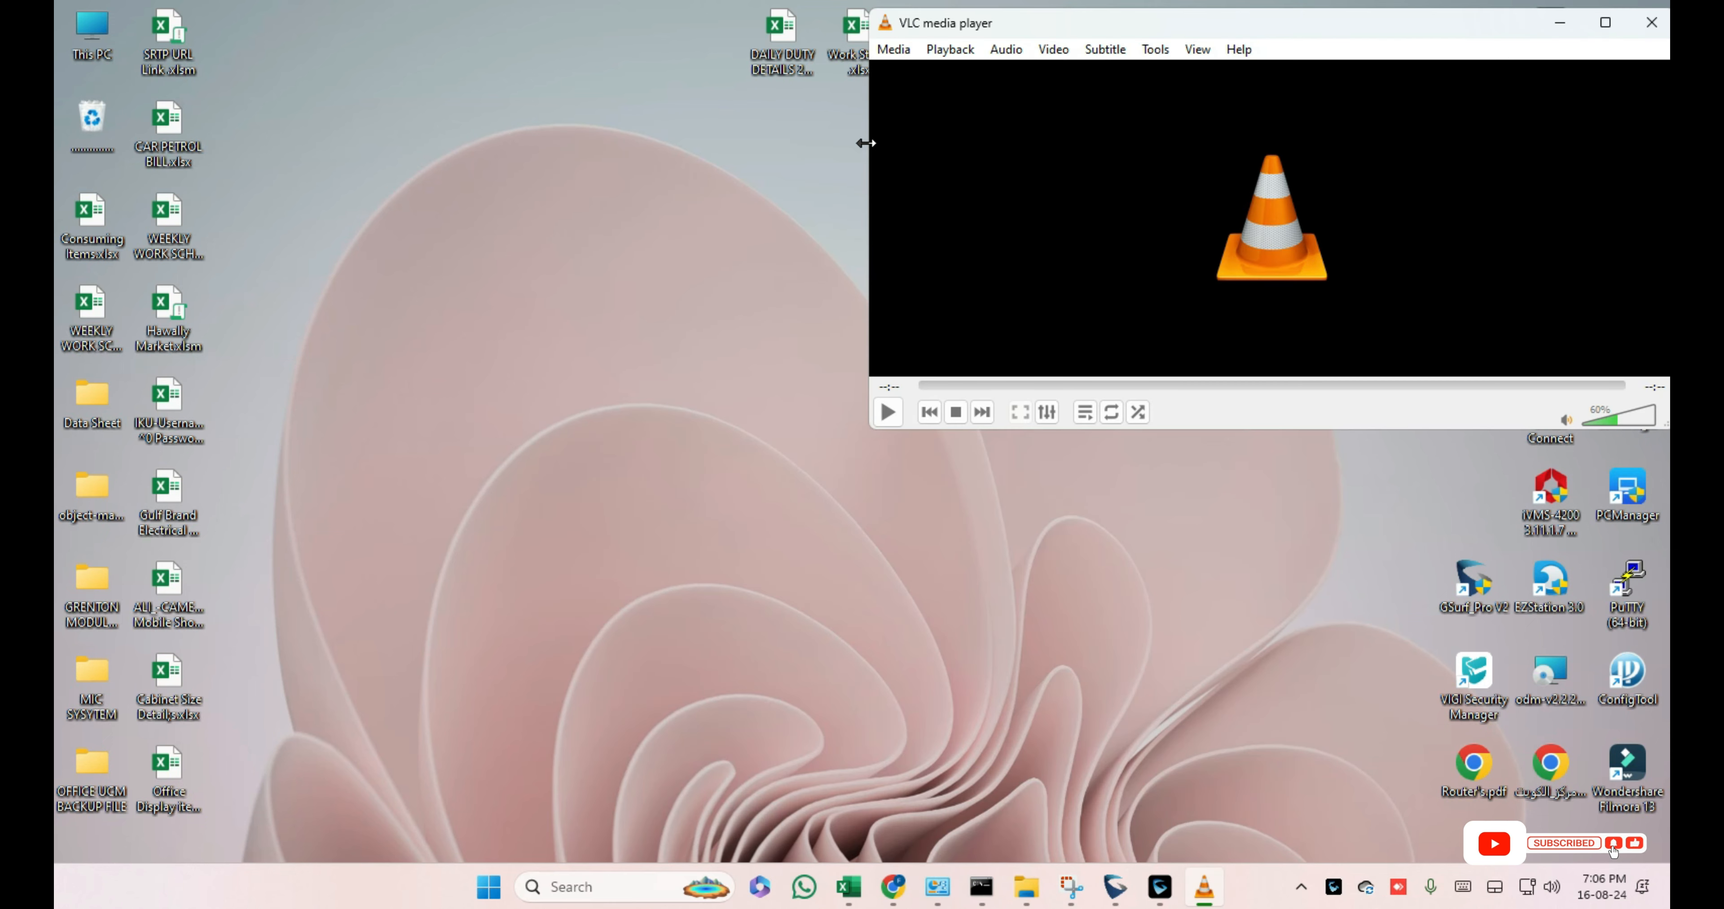
drag(865, 143, 1016, 145)
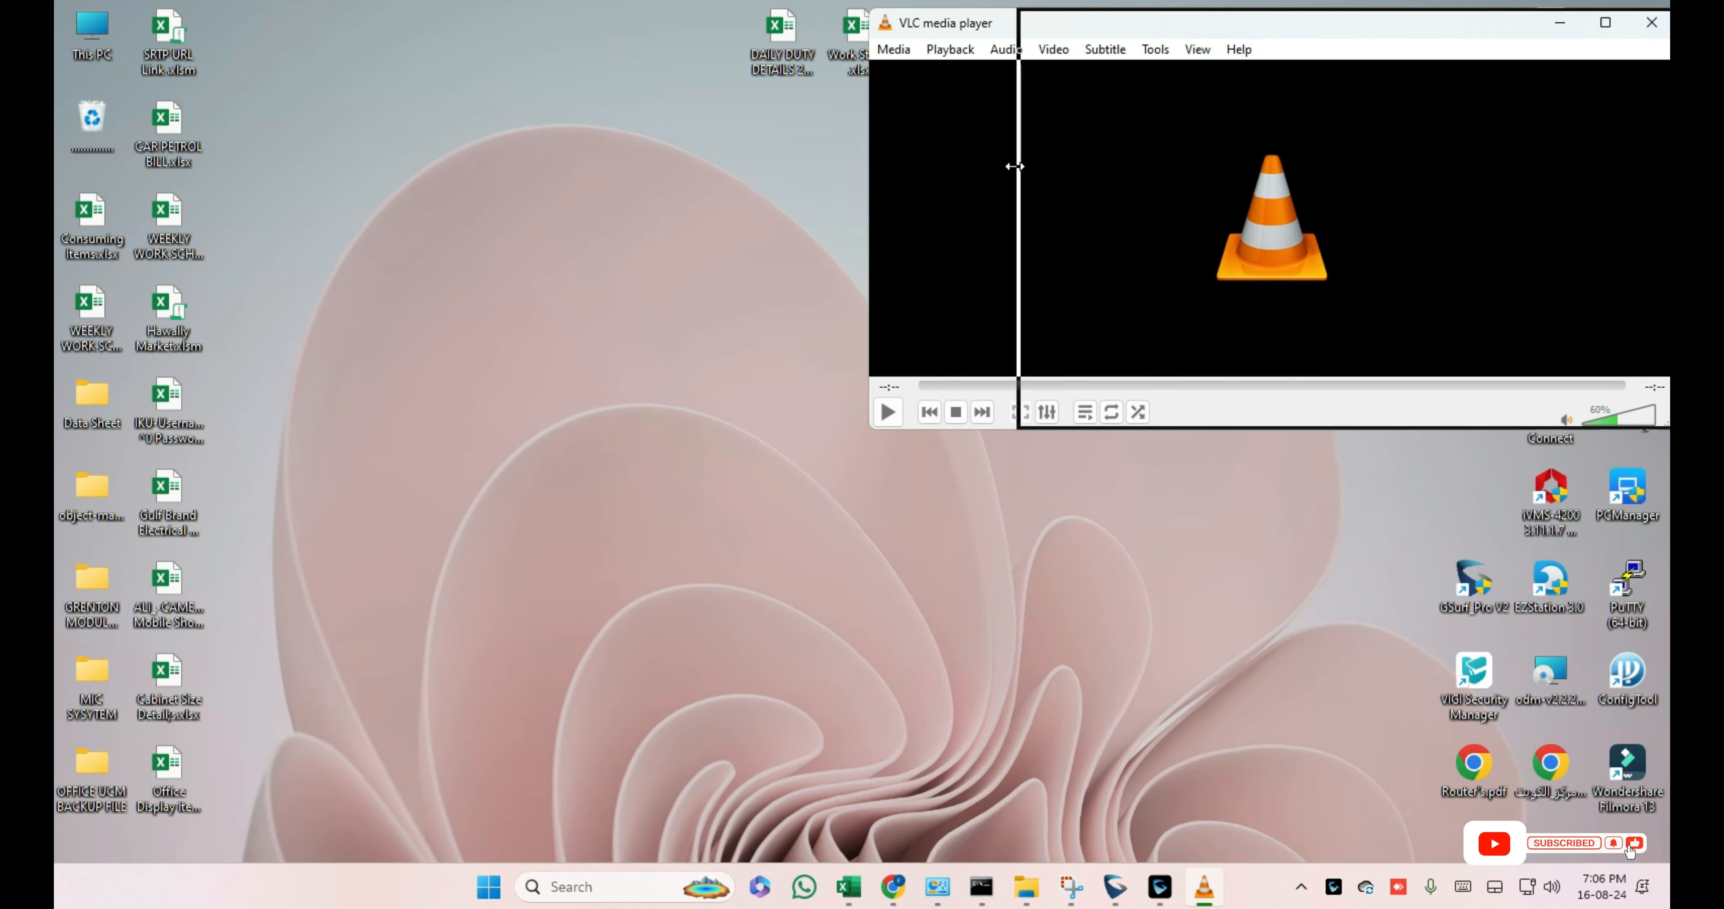
drag(1332, 435, 1285, 821)
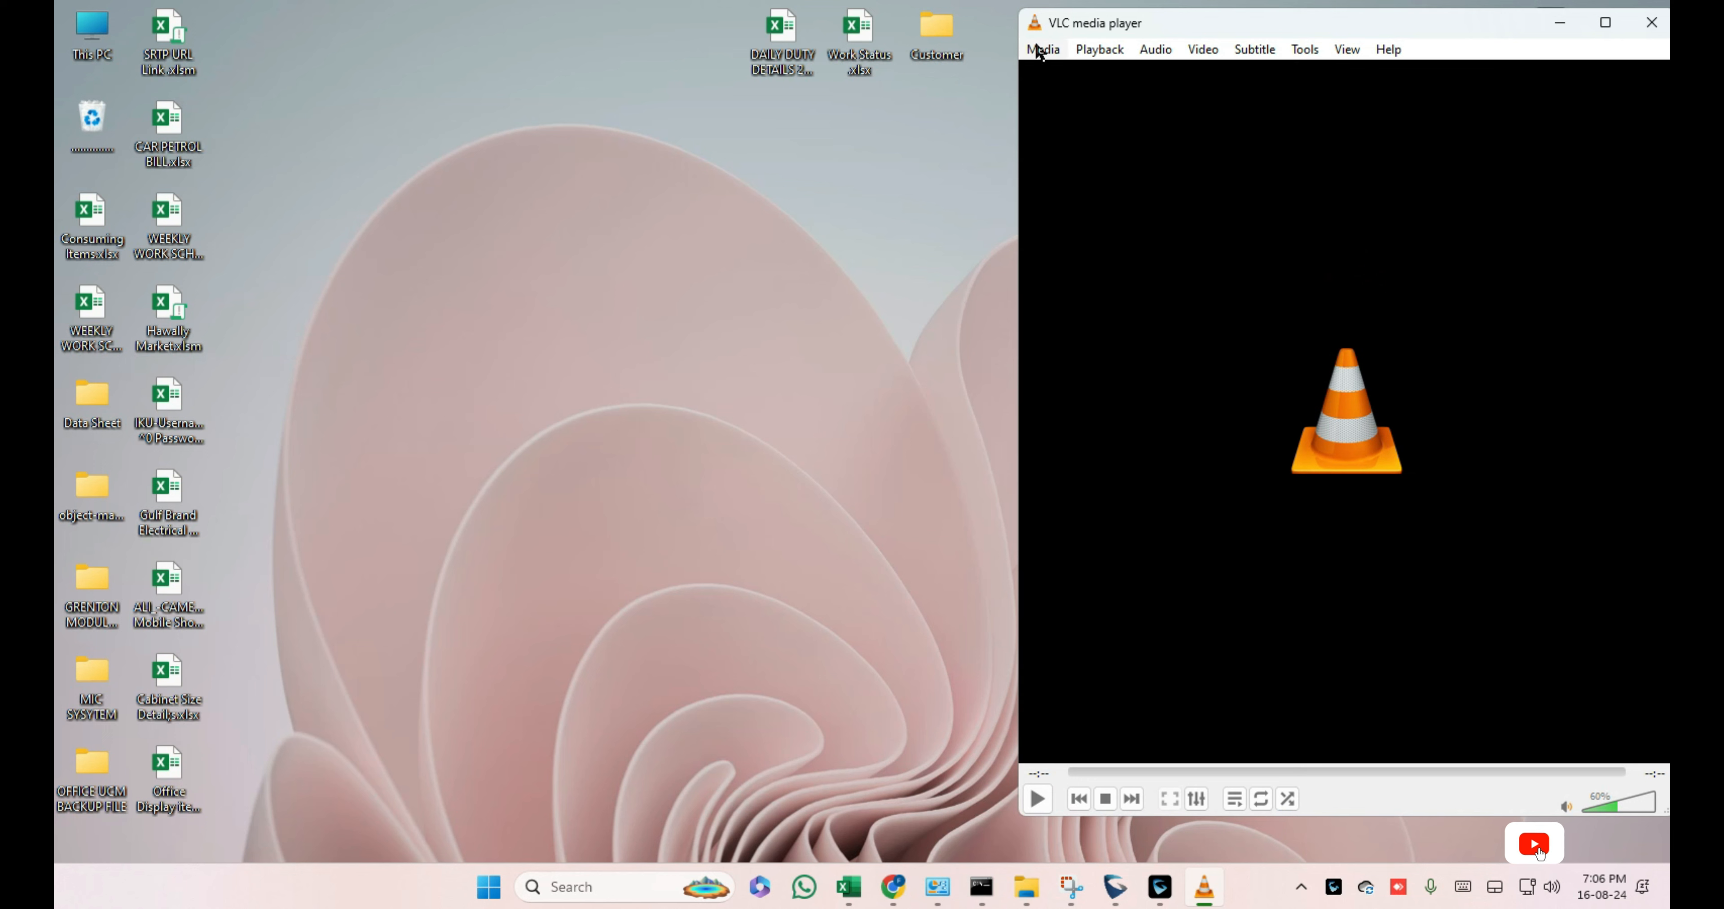
click(1041, 51)
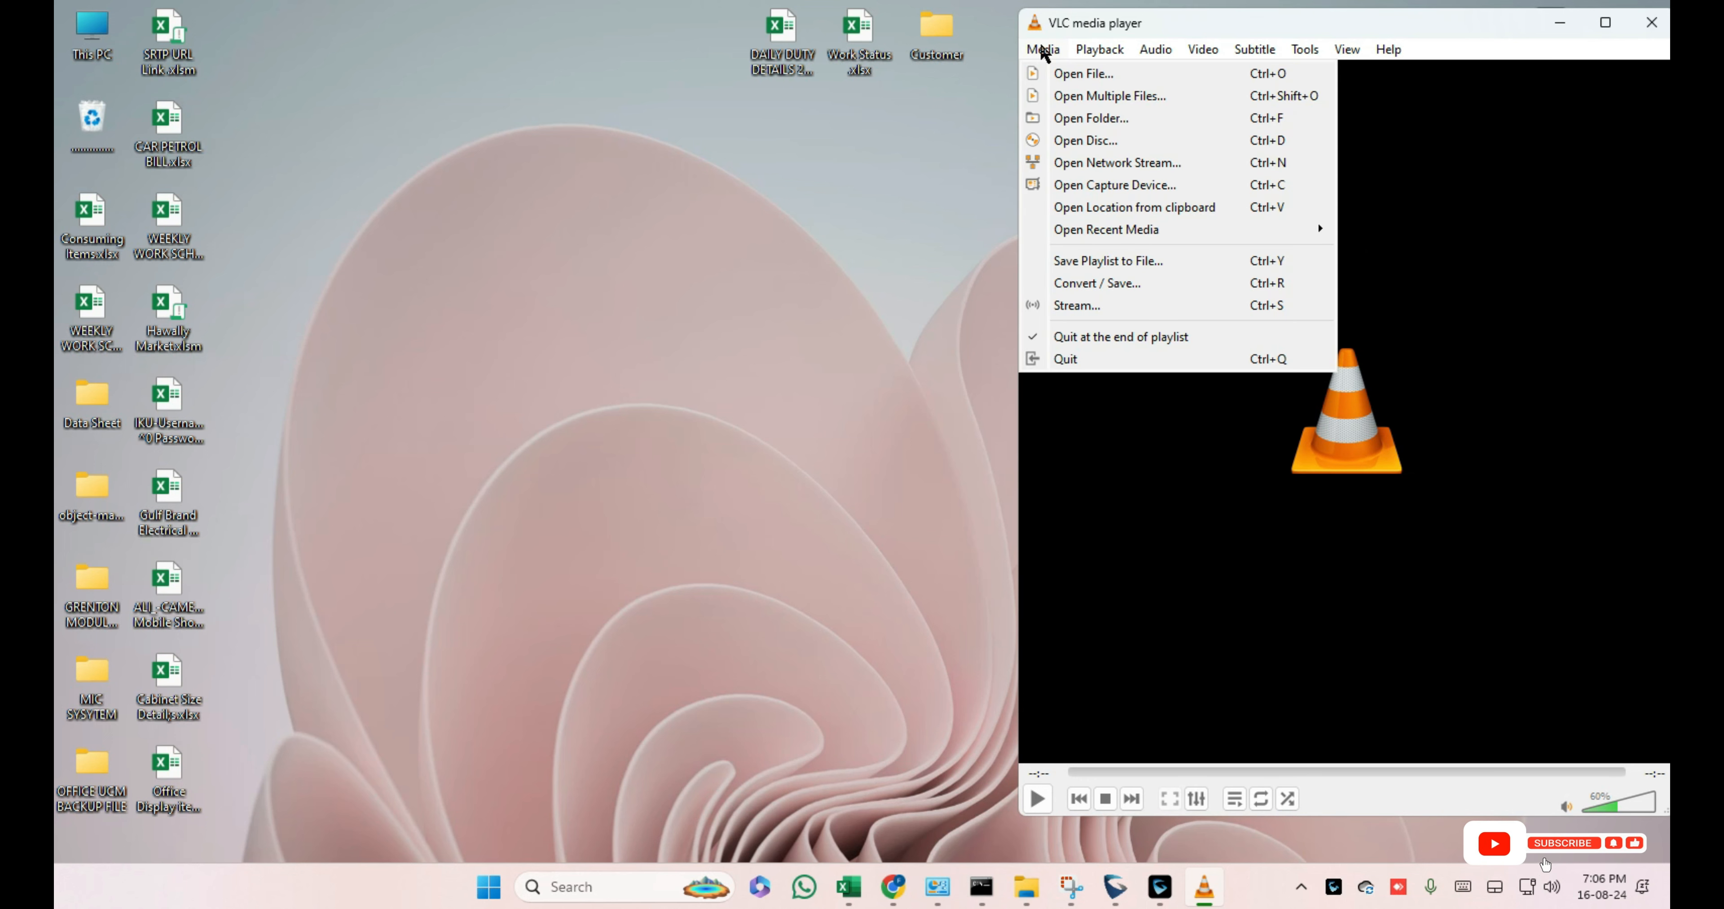
click(1095, 284)
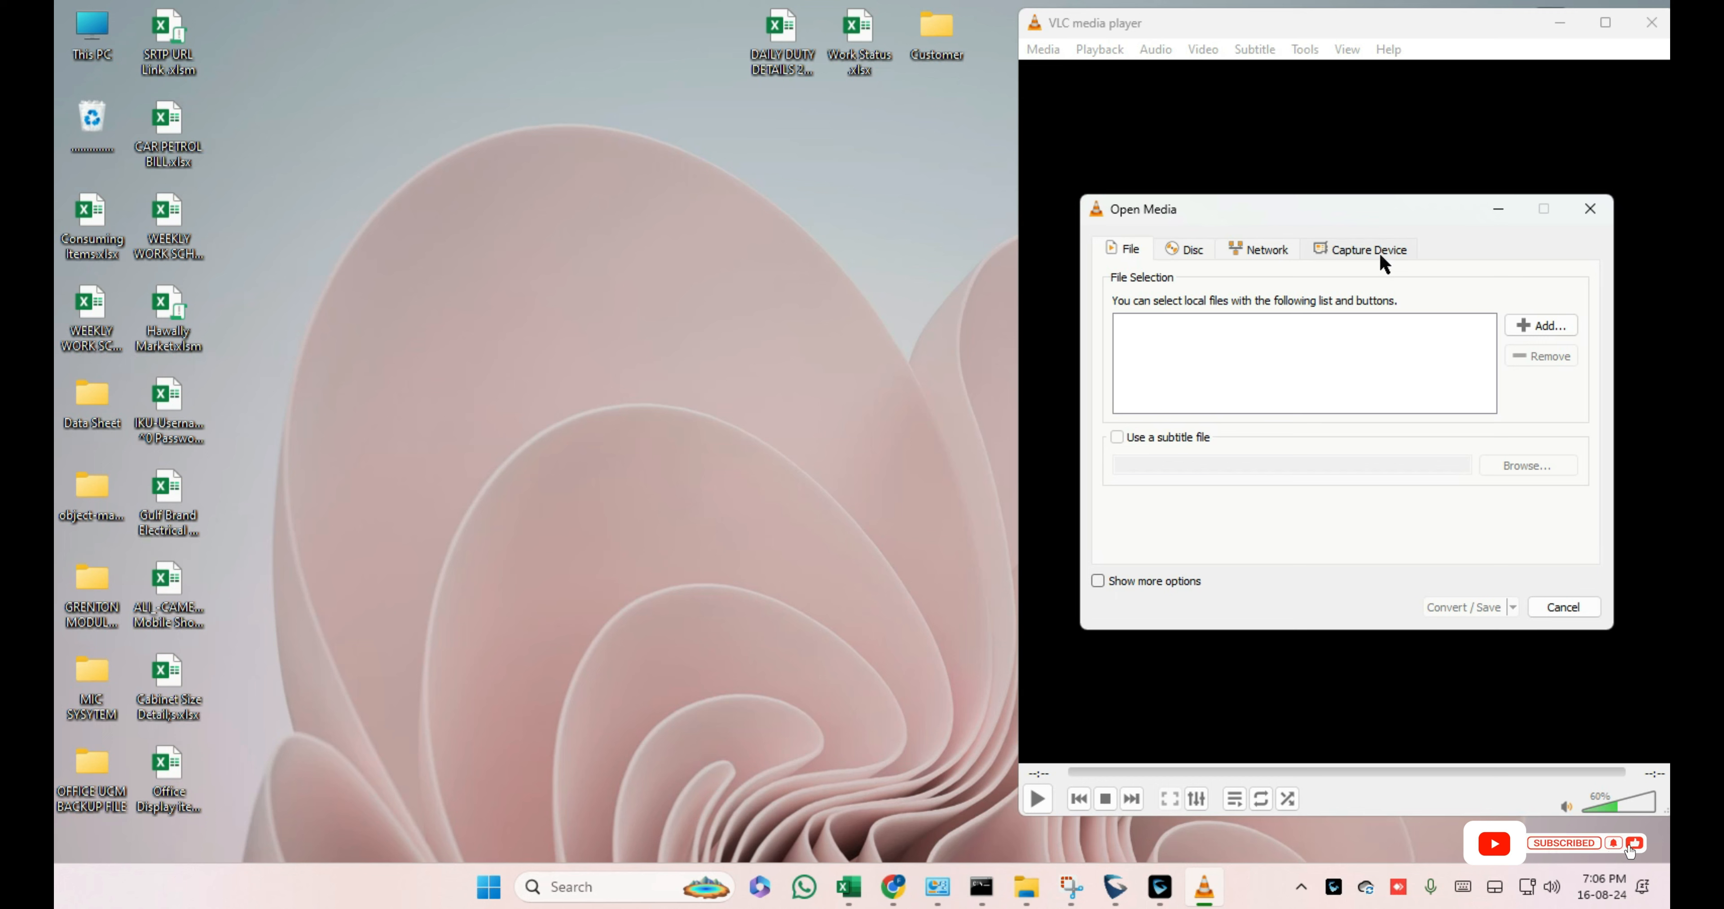
Step: Enter rtsp://192.168.1.149:554/stream2 as the network stream URL, correcting stream1 to stream2
click(1246, 250)
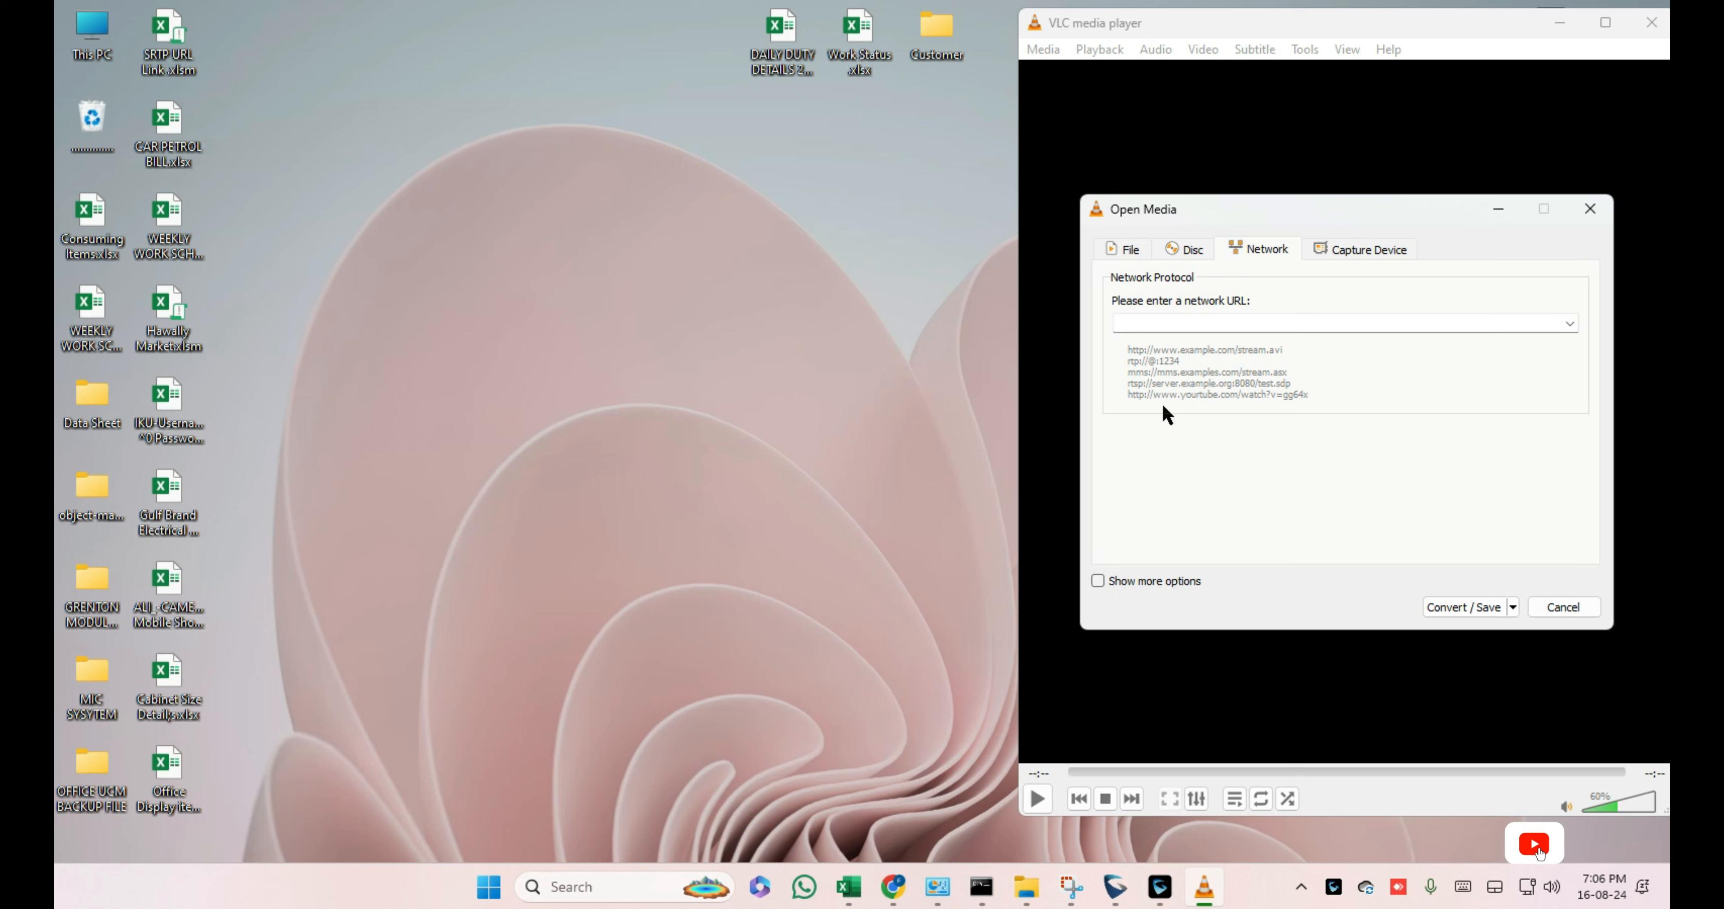
text(Rtsp)
key(BackSpace)
key(BackSpace)
key(BackSpace)
key(BackSpace)
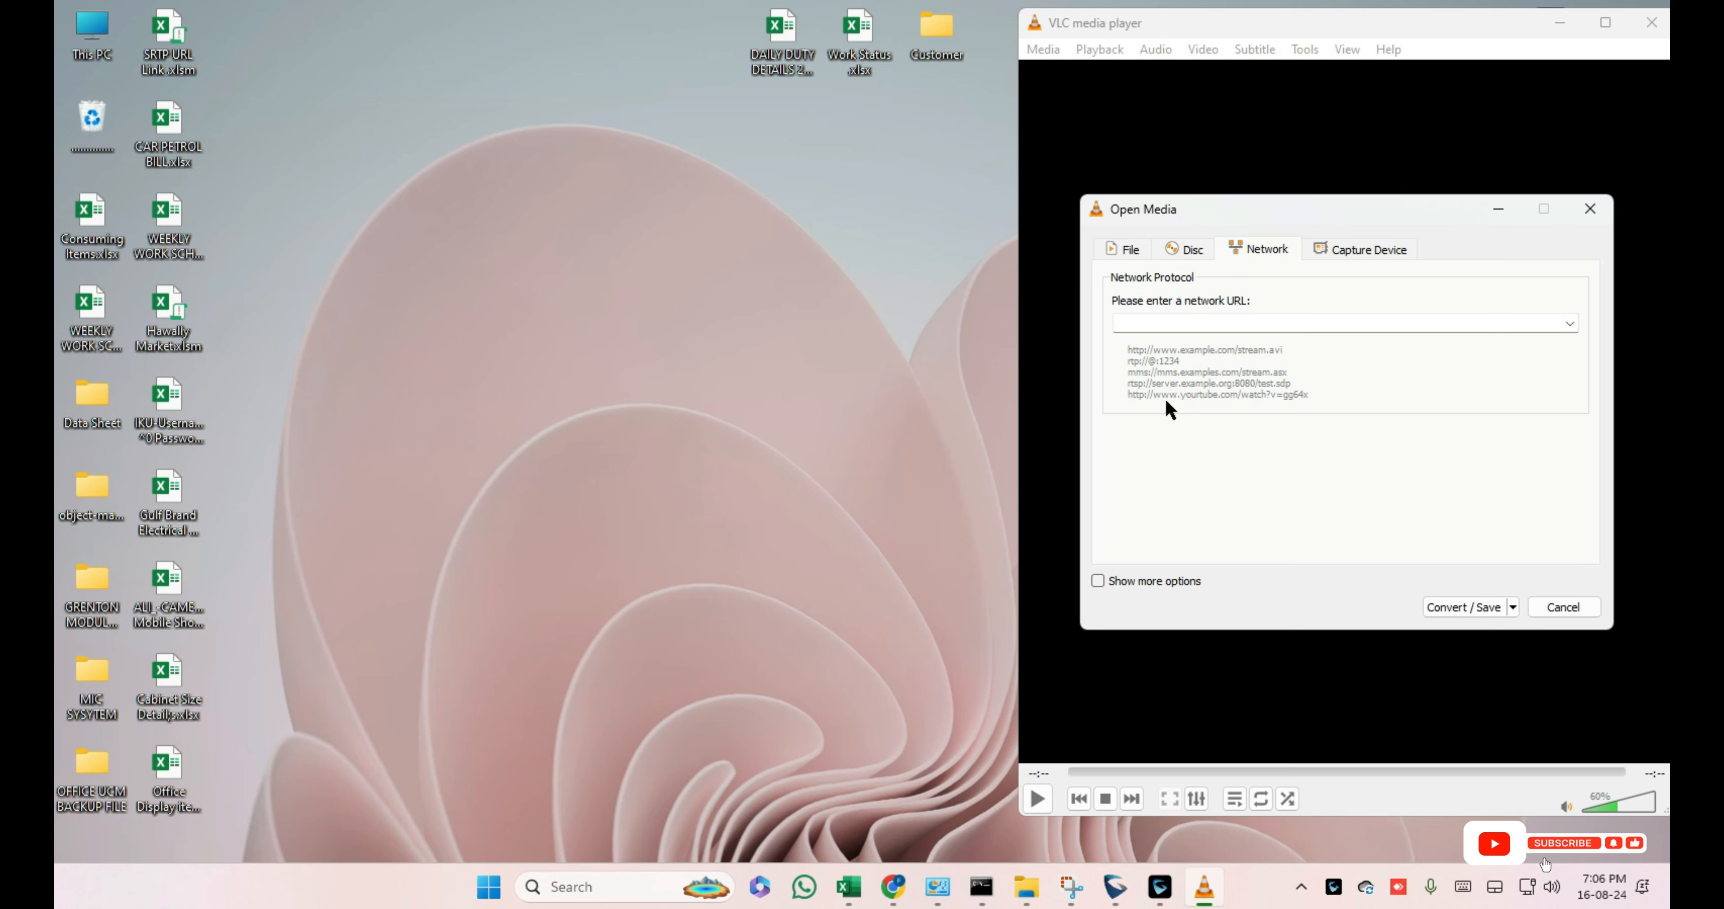
text(rtsp)
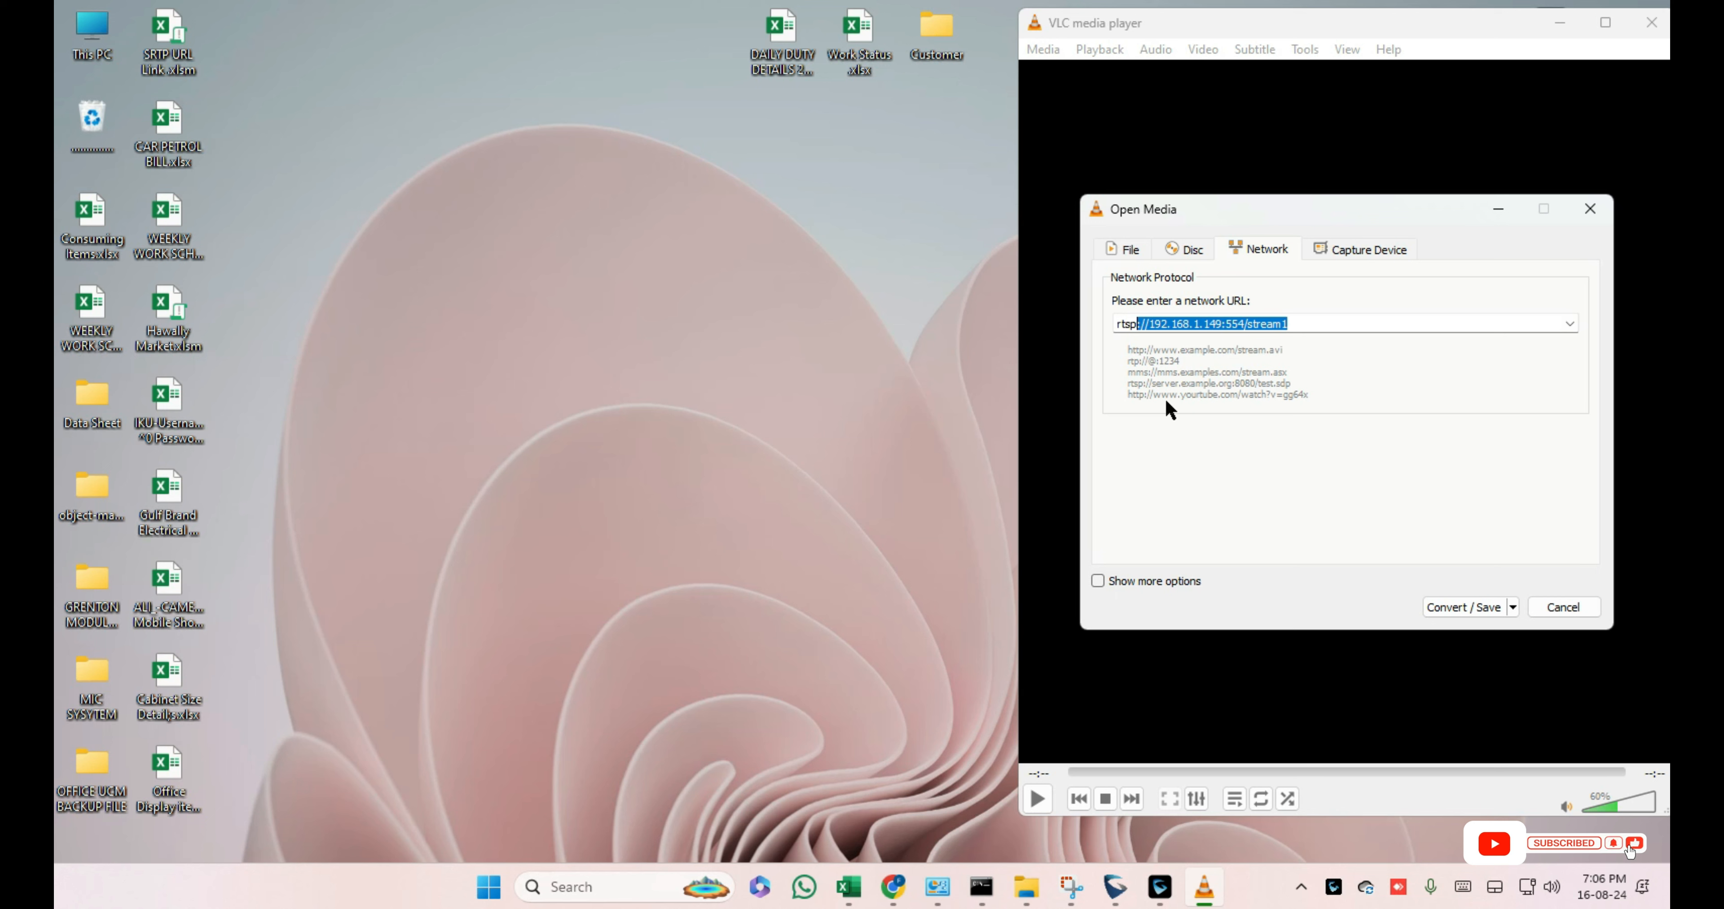
text(://)
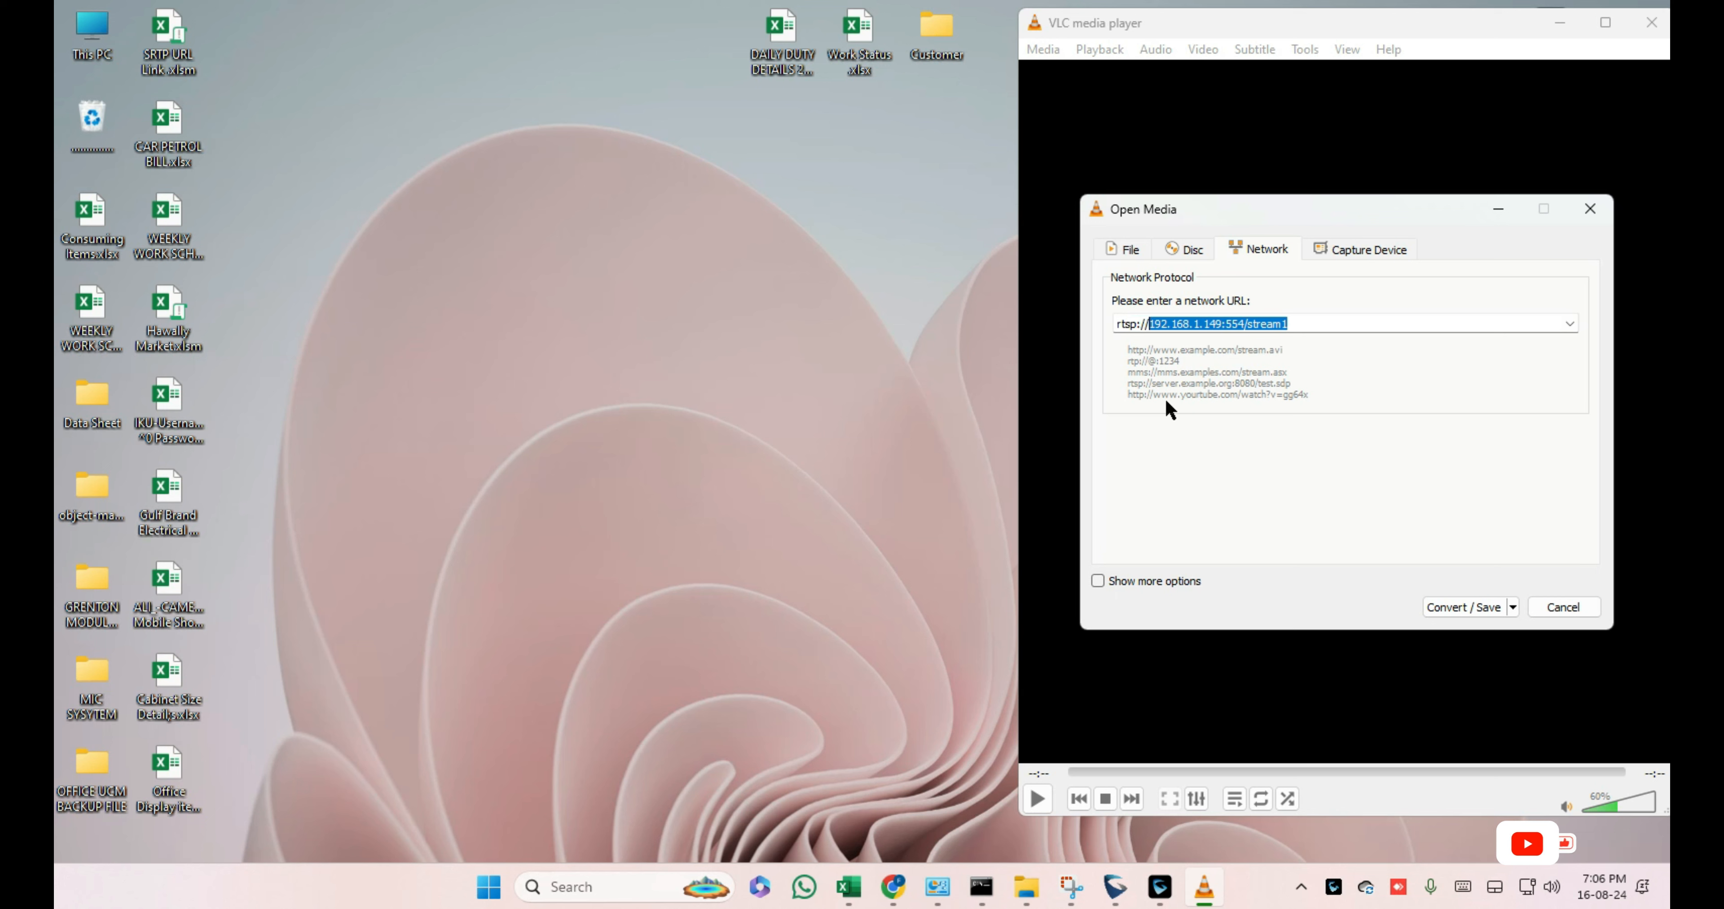
text(192.168)
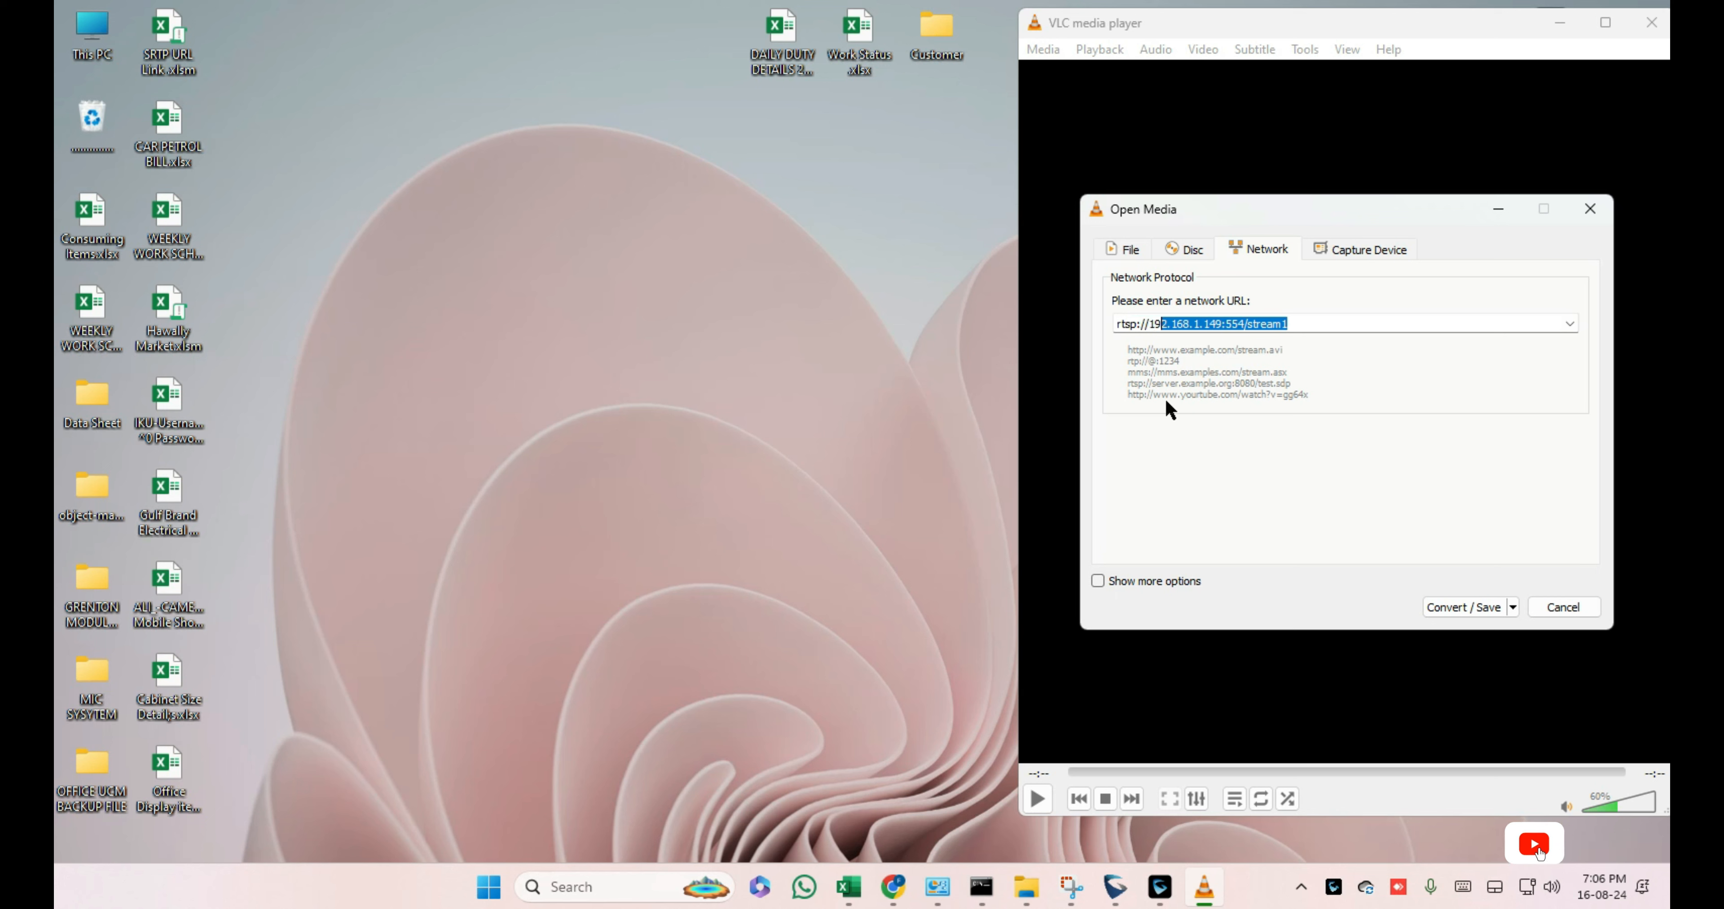
text(.1.149)
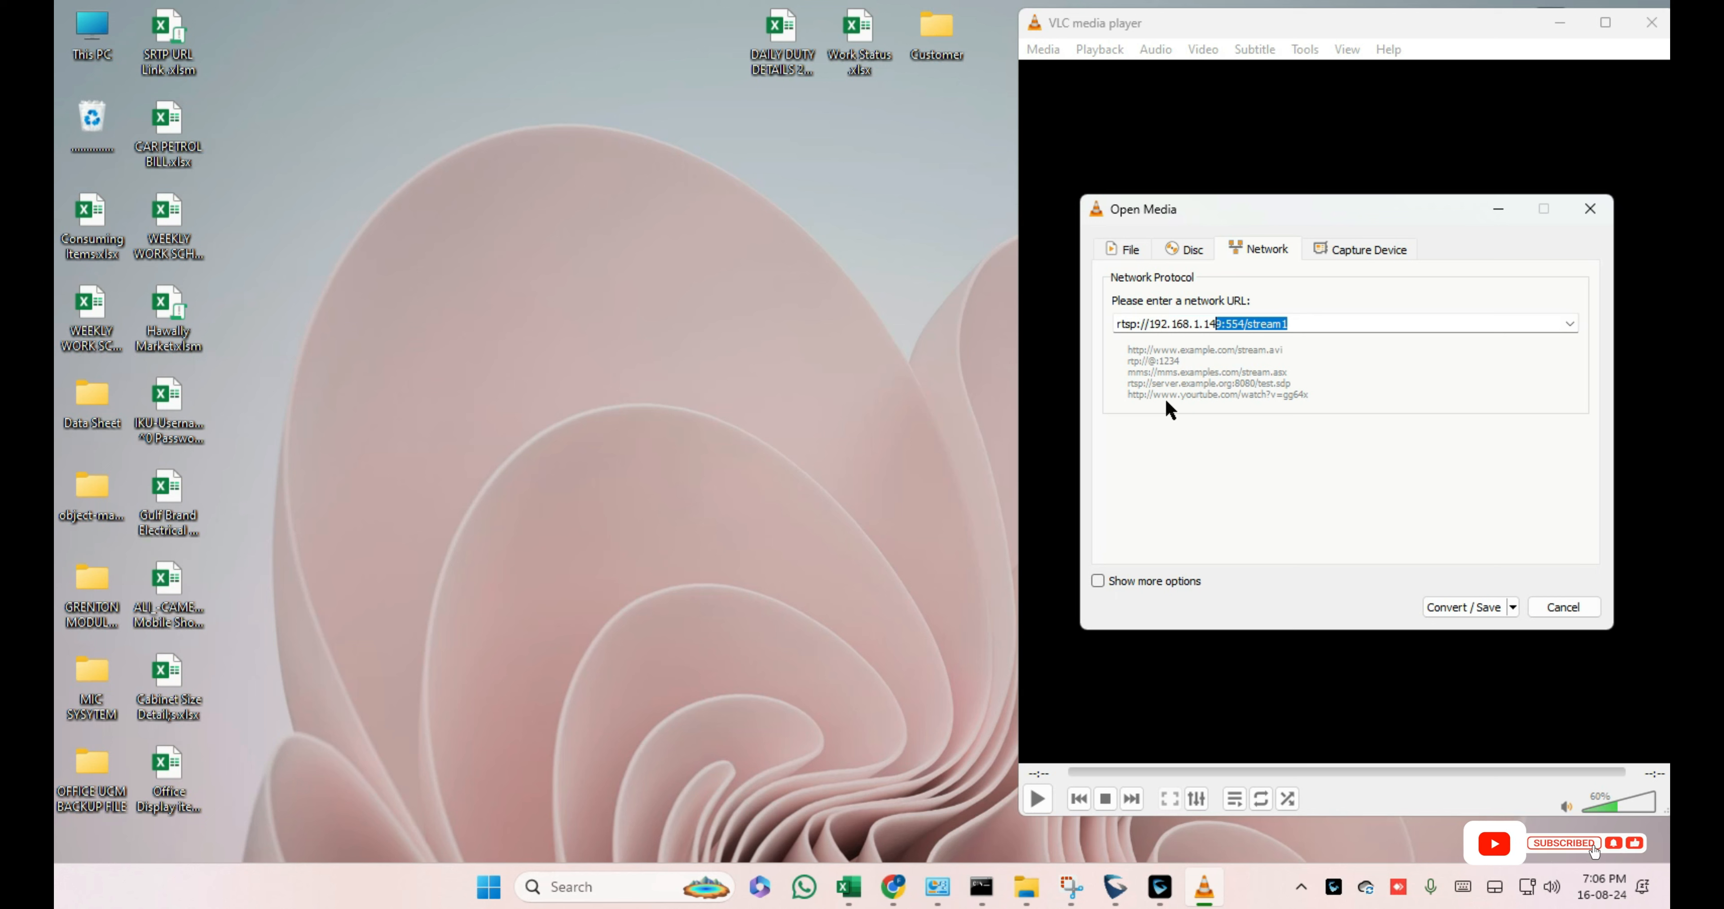
text(:)
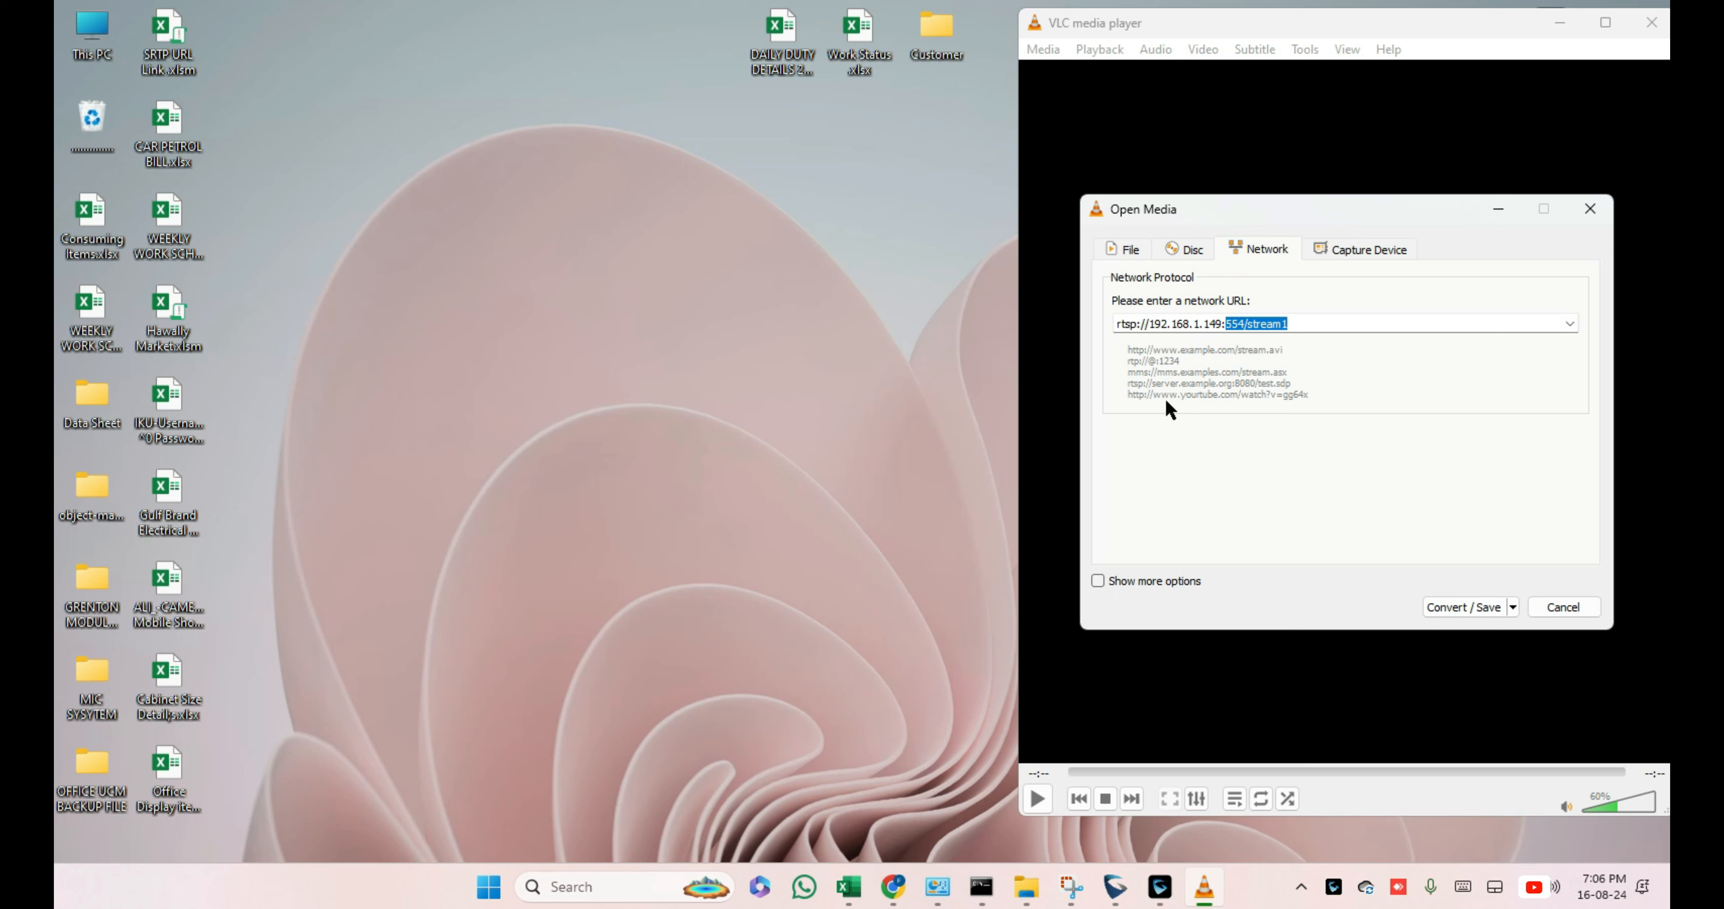
text(554/)
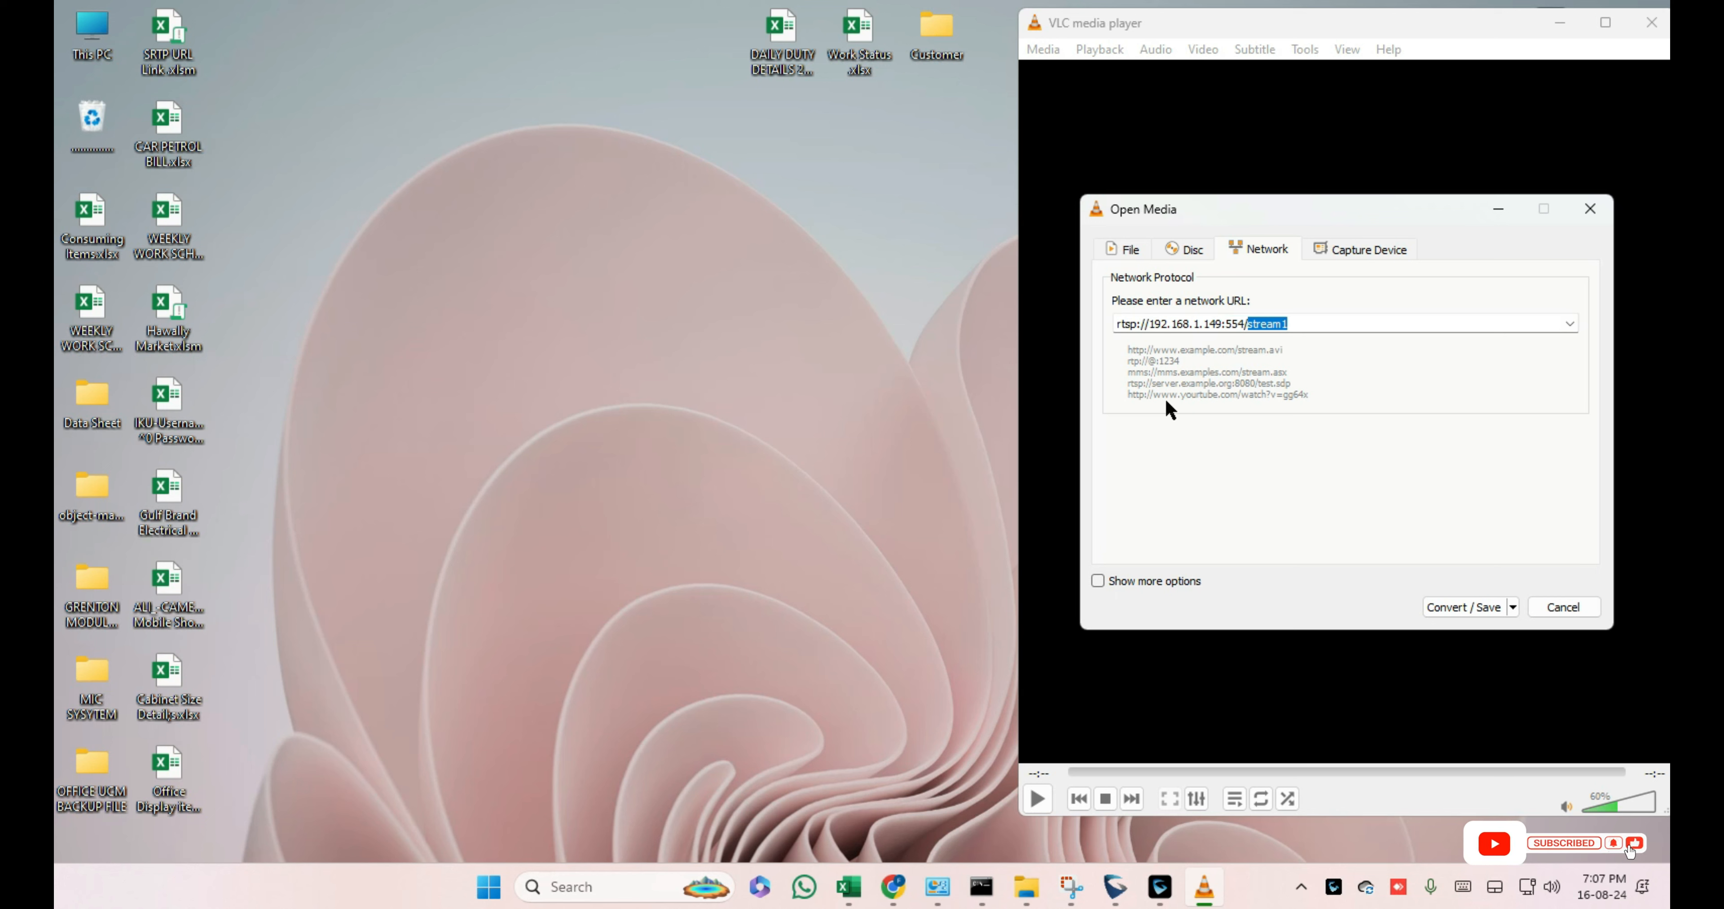
text(stream)
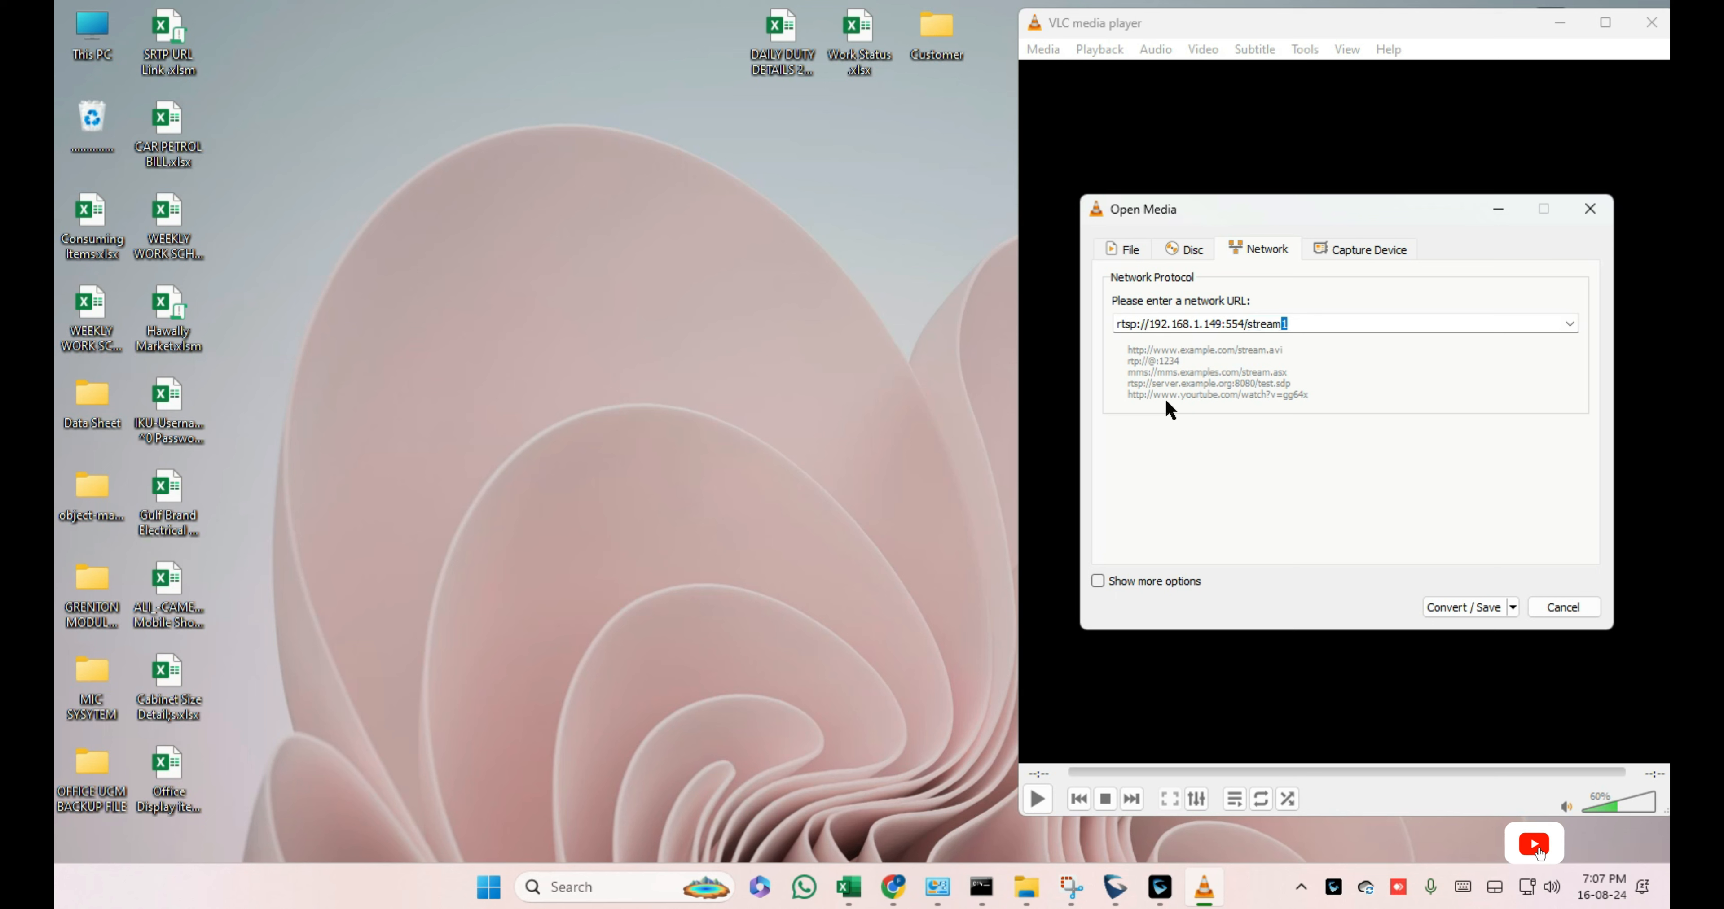
text(1)
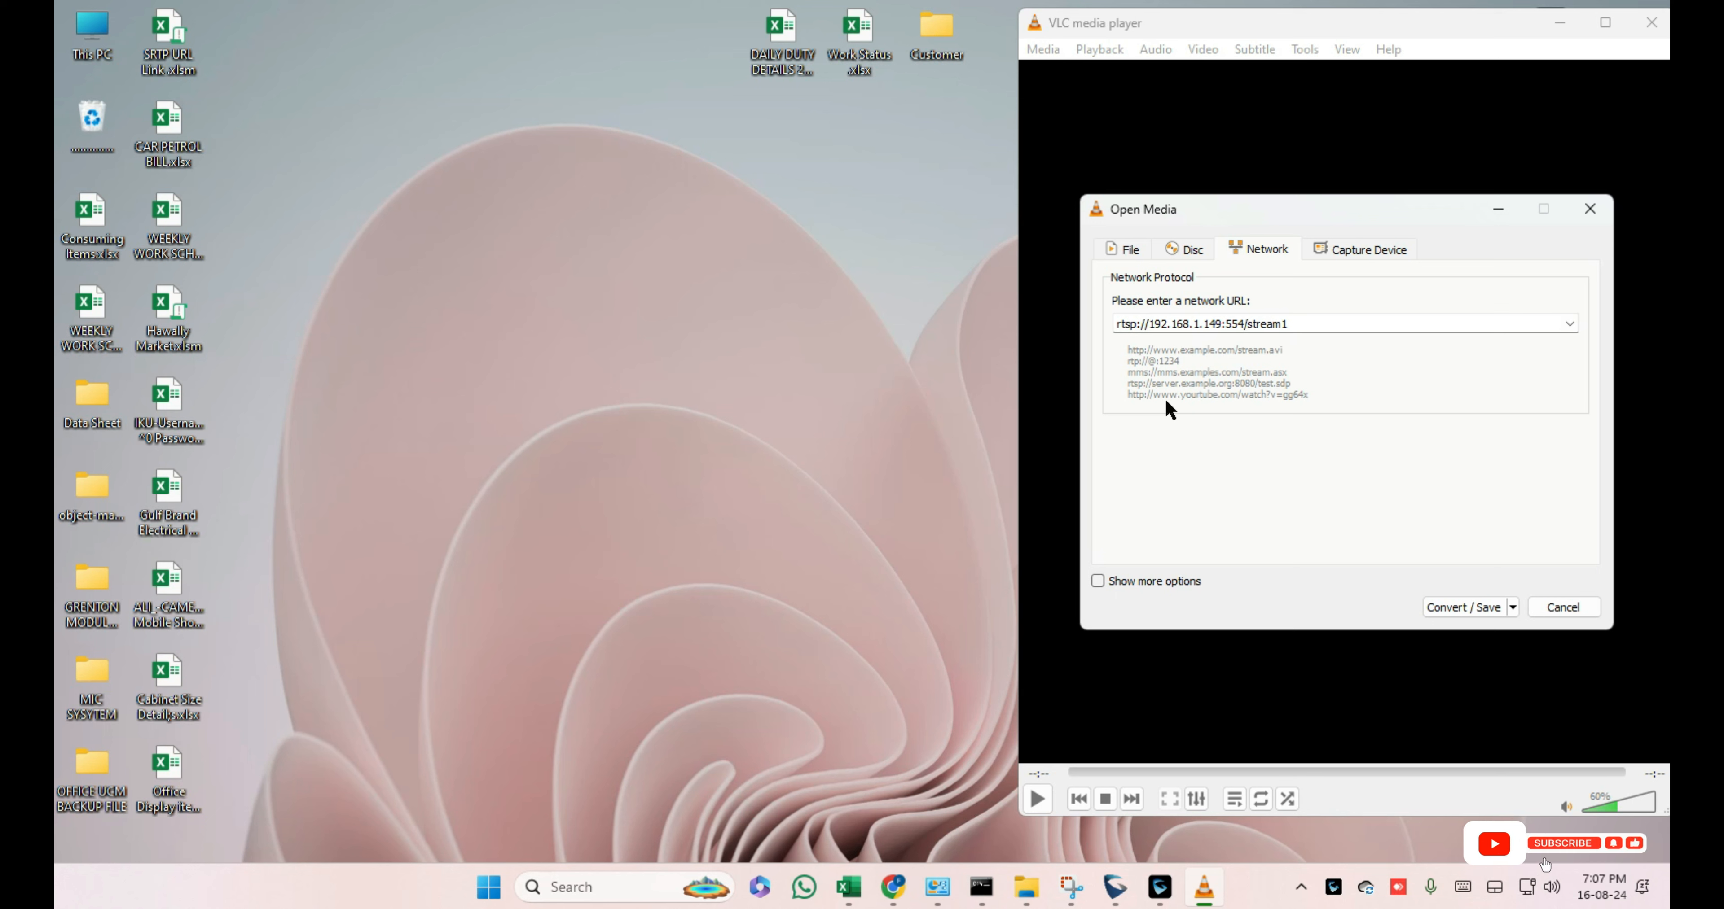
key(BackSpace)
text(2)
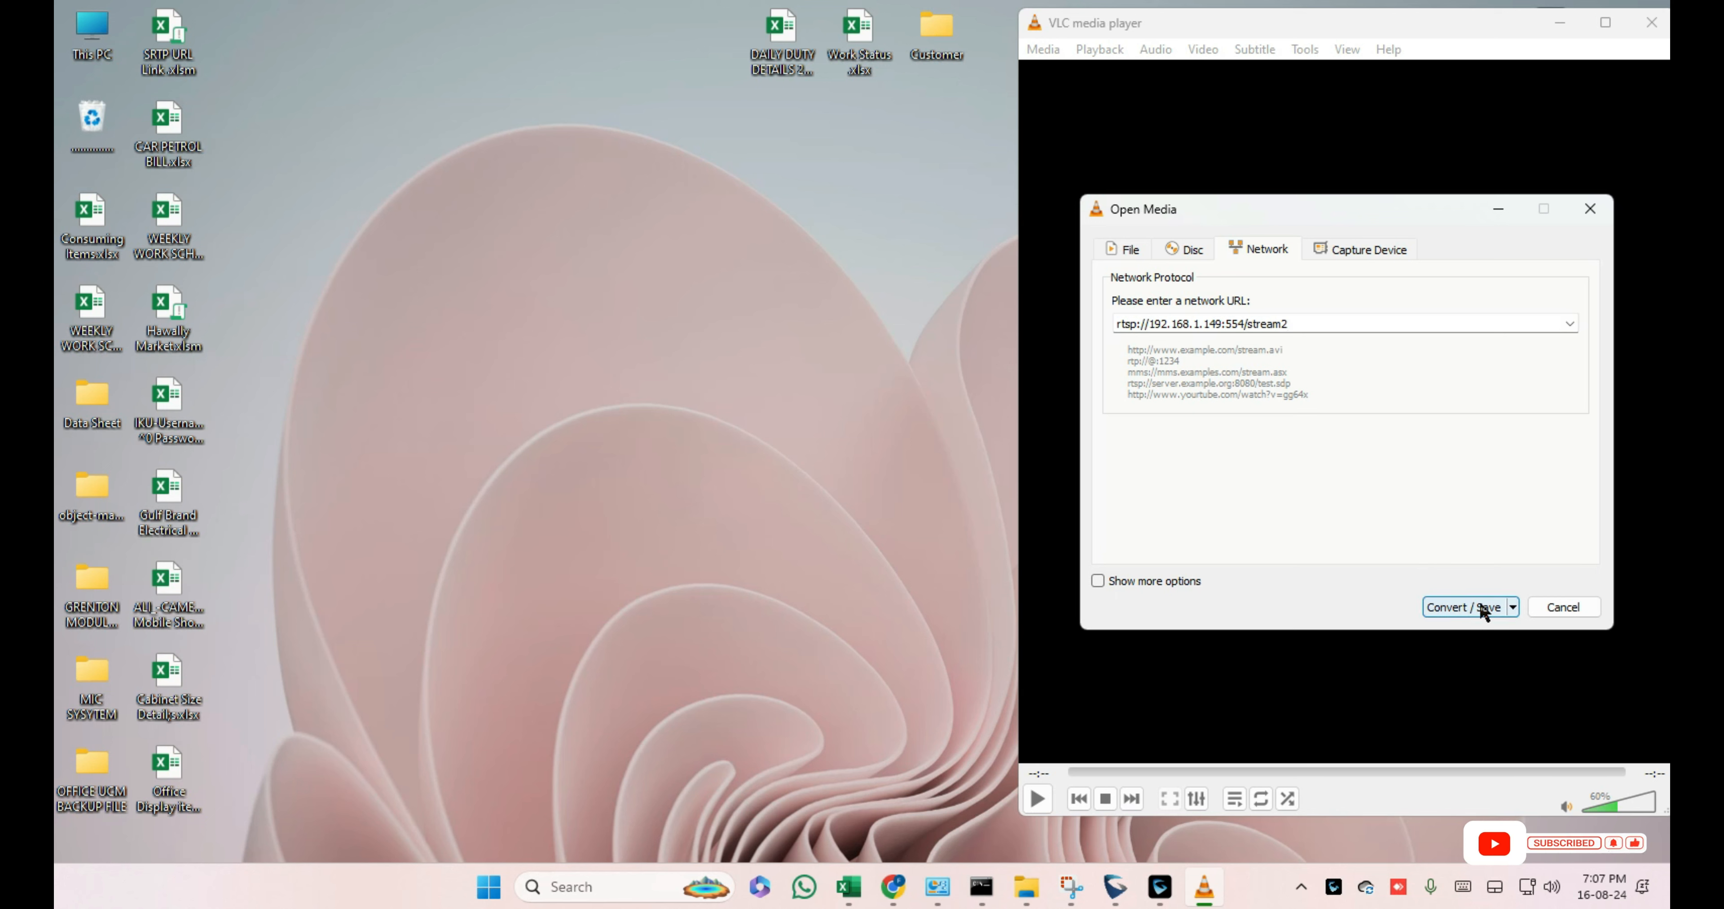
Step: Choose Convert from the Convert / Save dropdown and enable 'Display the output'
click(1511, 607)
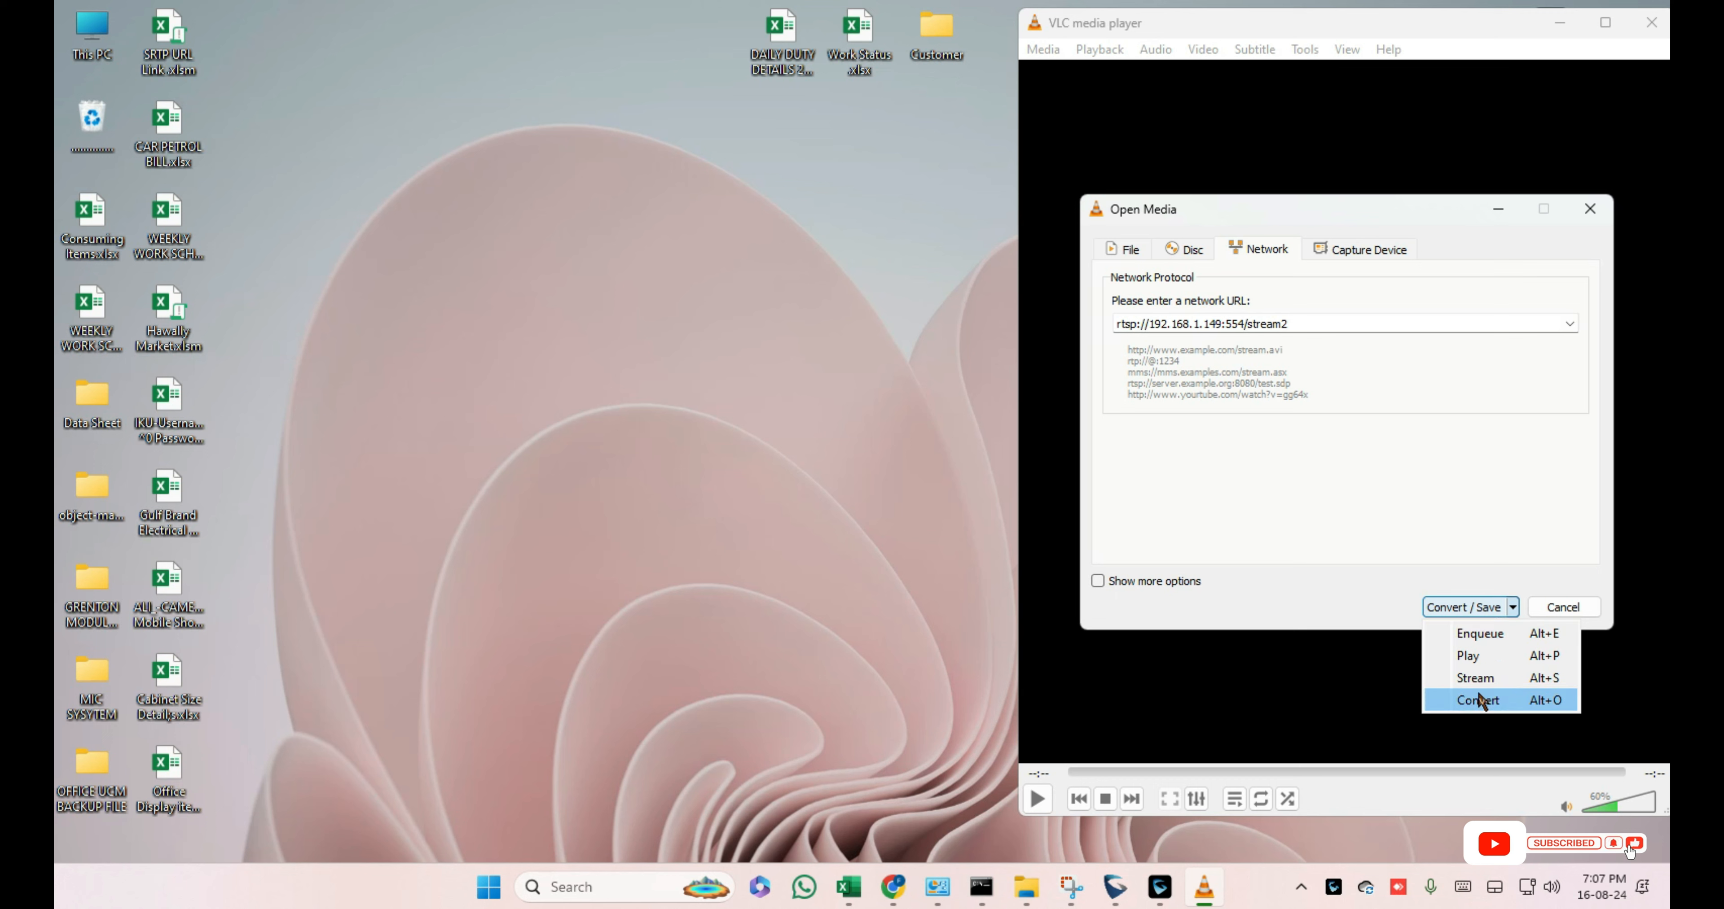
click(1544, 482)
click(1471, 607)
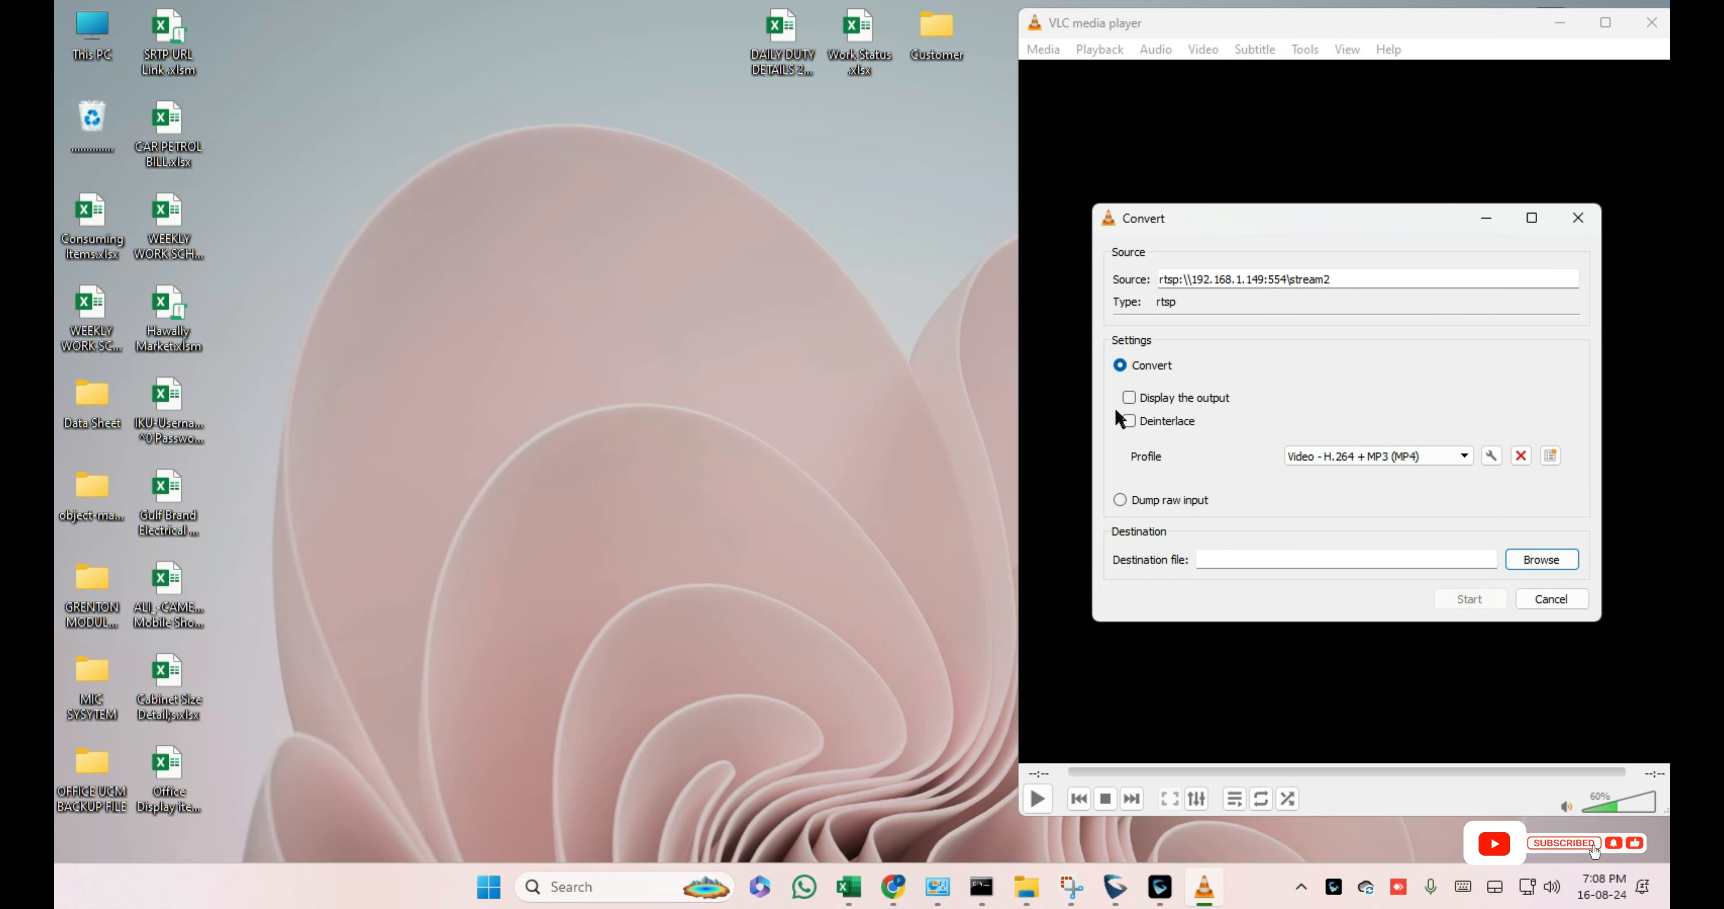
click(1130, 399)
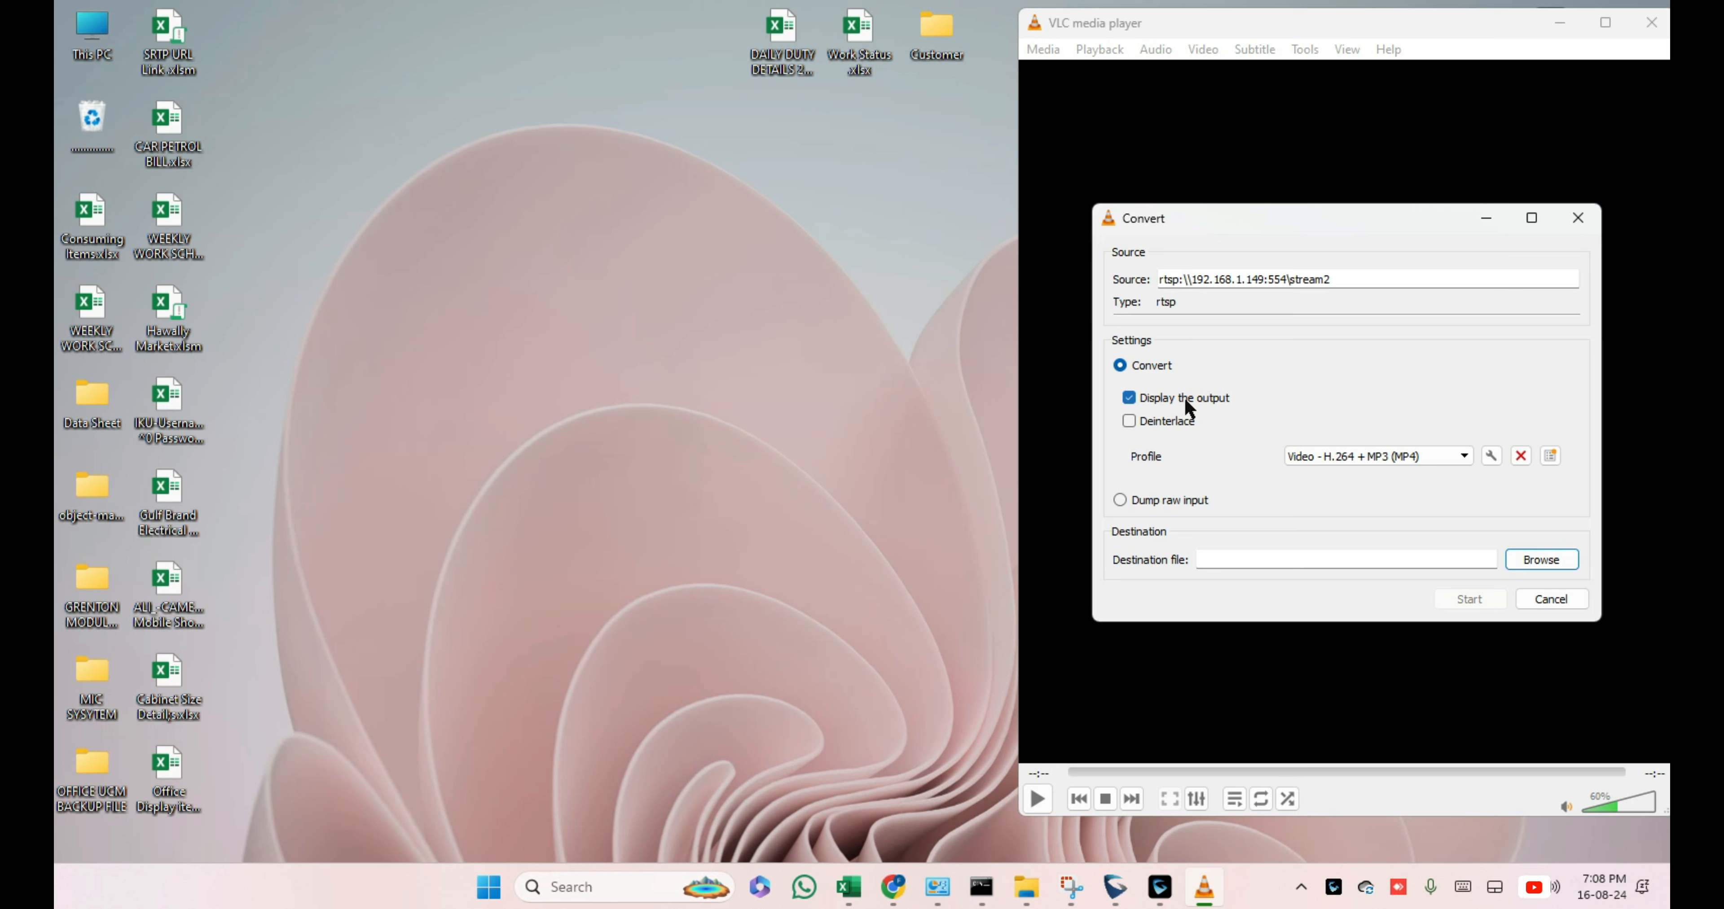
click(1130, 399)
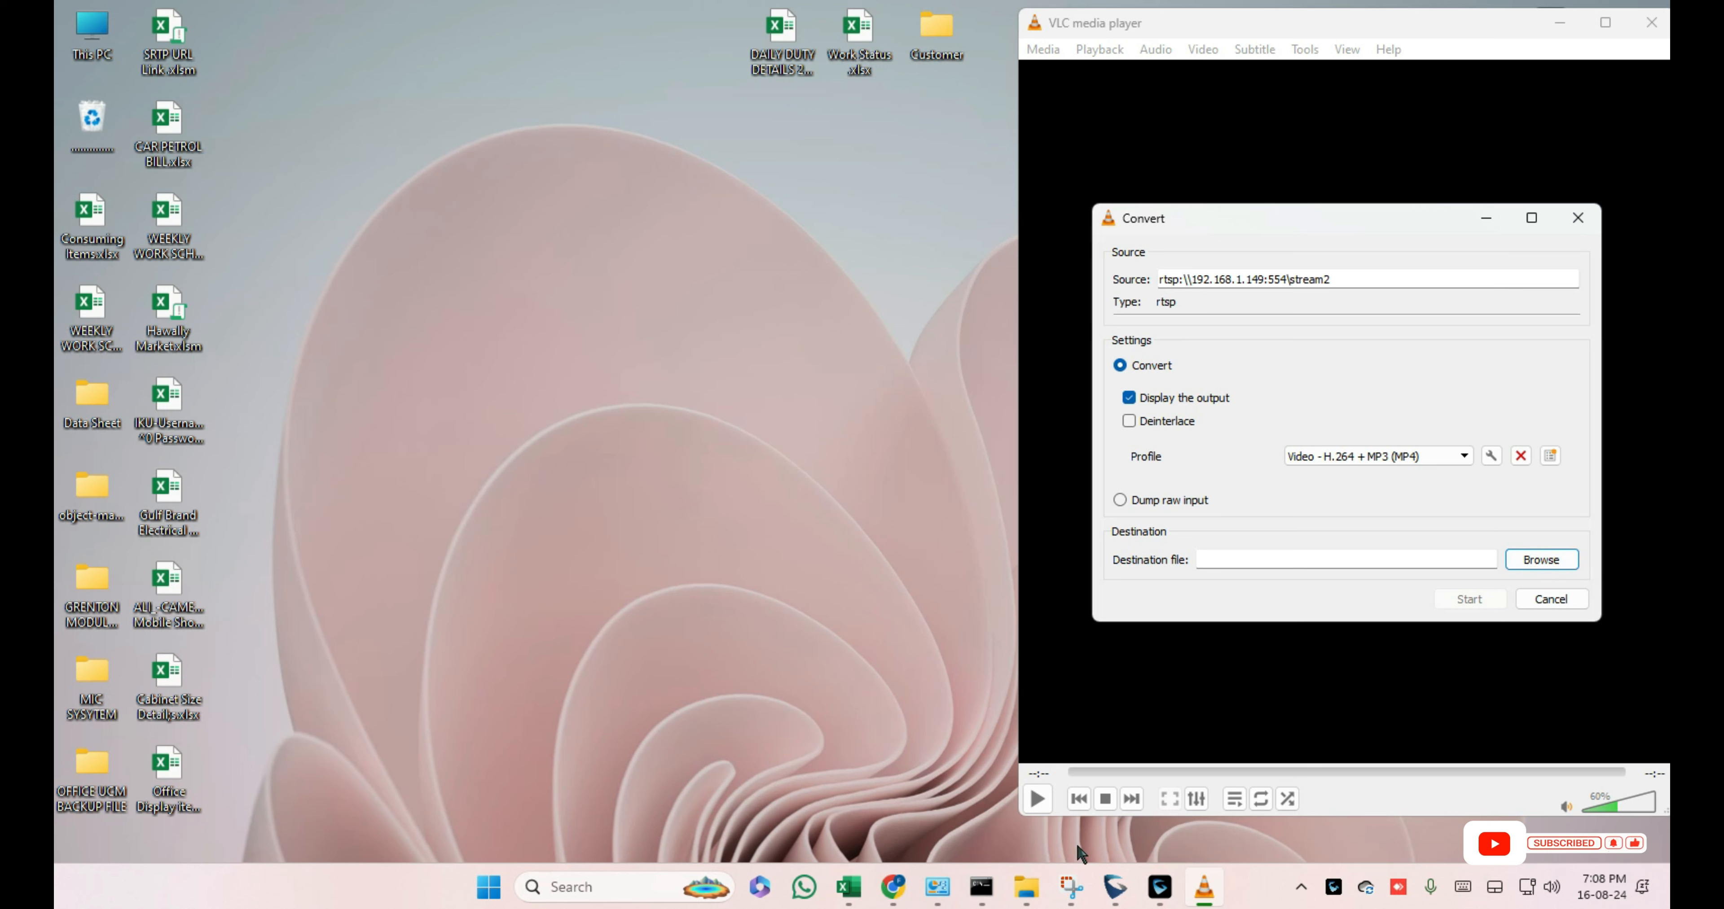
Step: Set the conversion destination to Tp-Link-VLC Test on the Desktop via Browse
click(1543, 563)
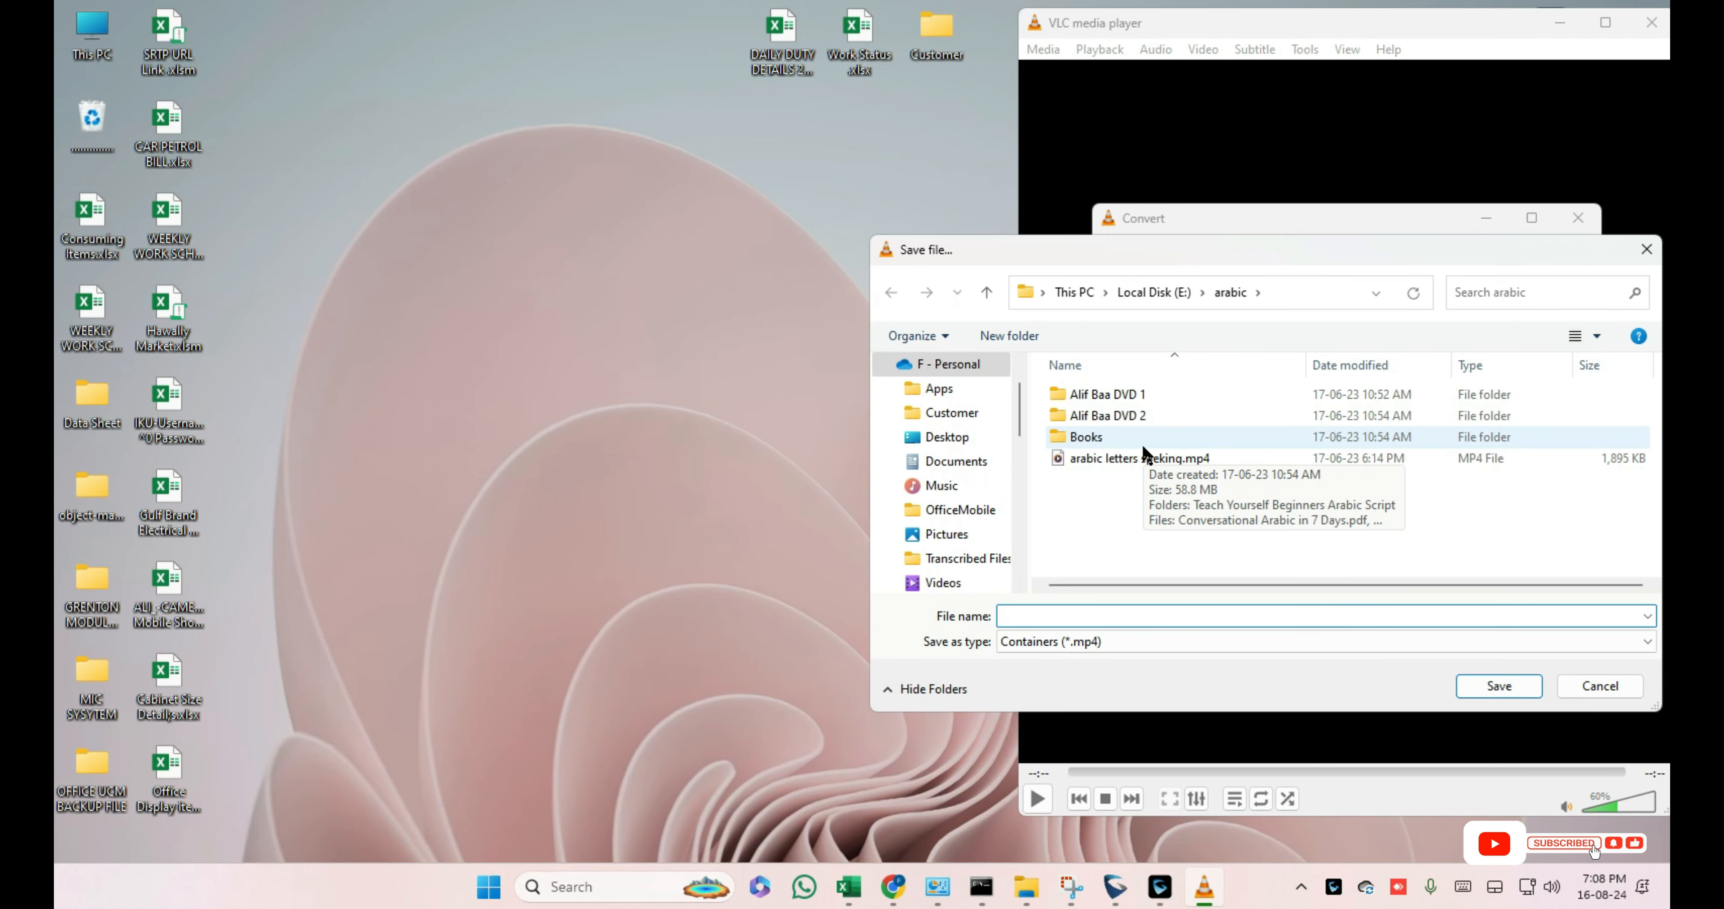
click(946, 440)
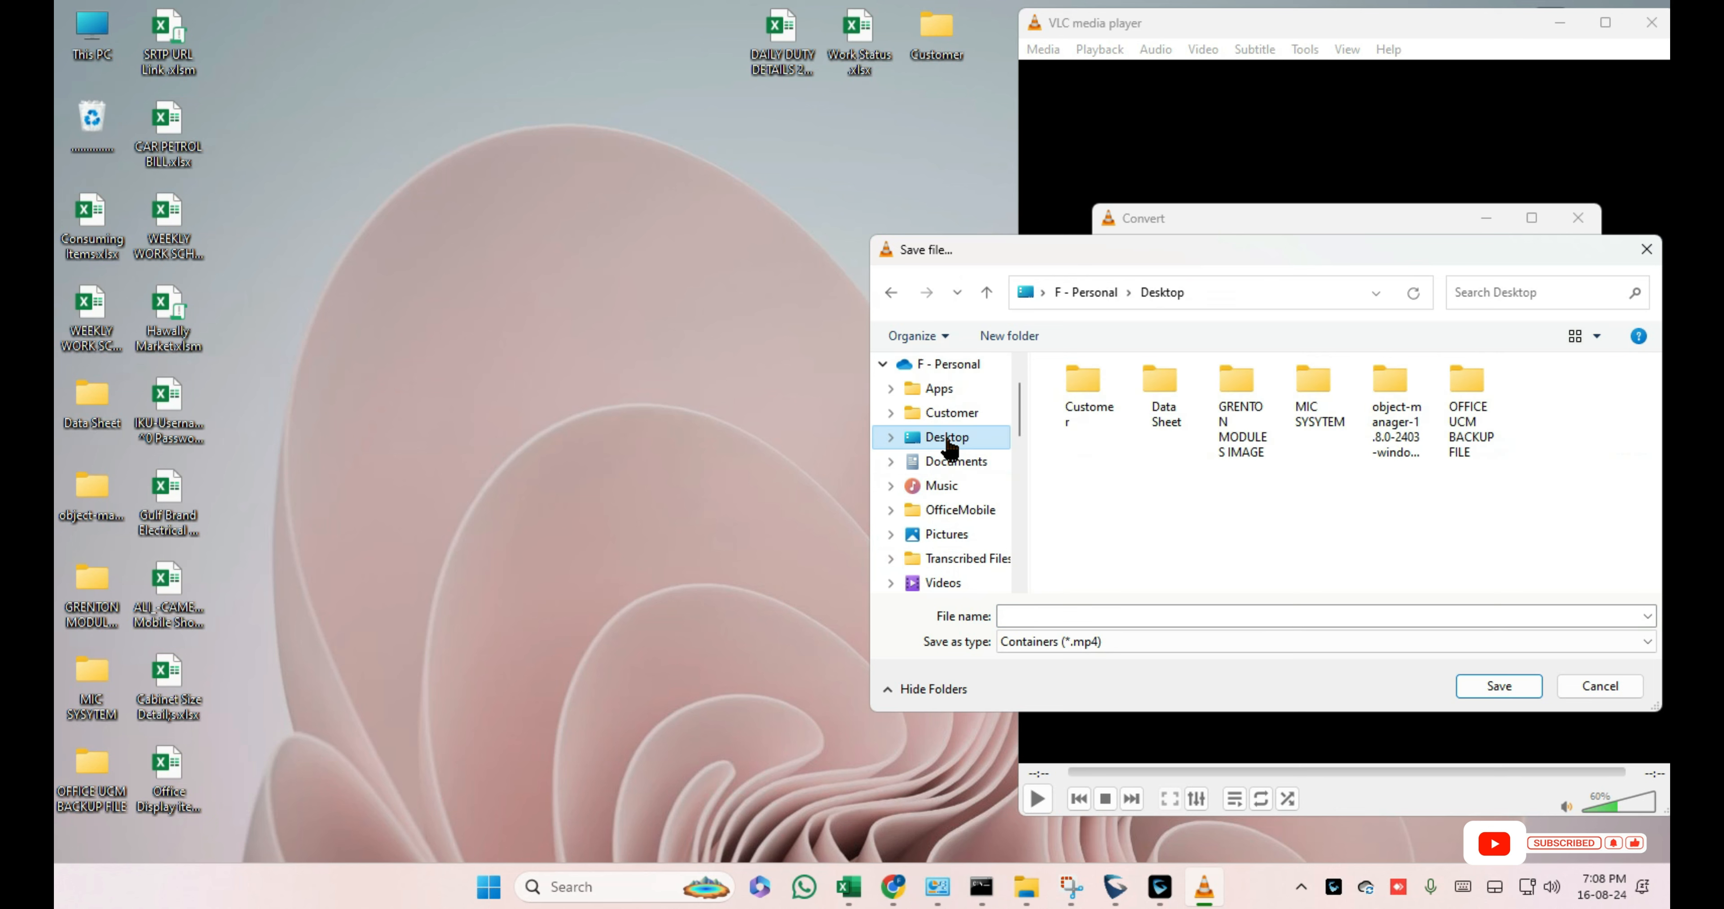
click(1116, 610)
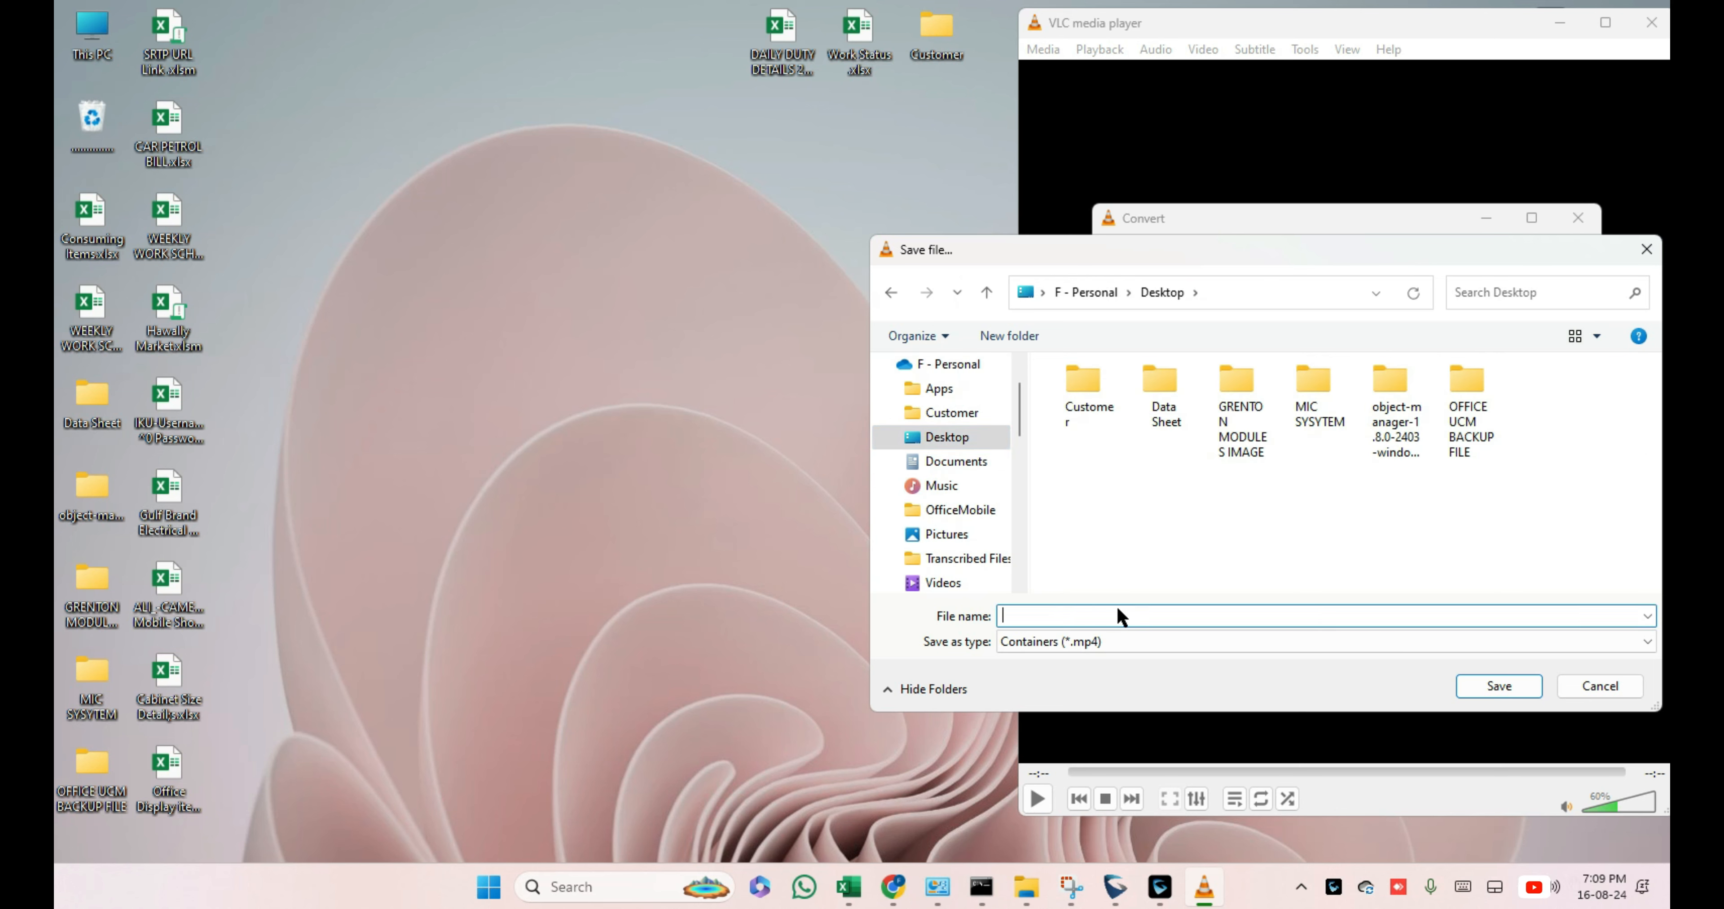
text(Tp-Li)
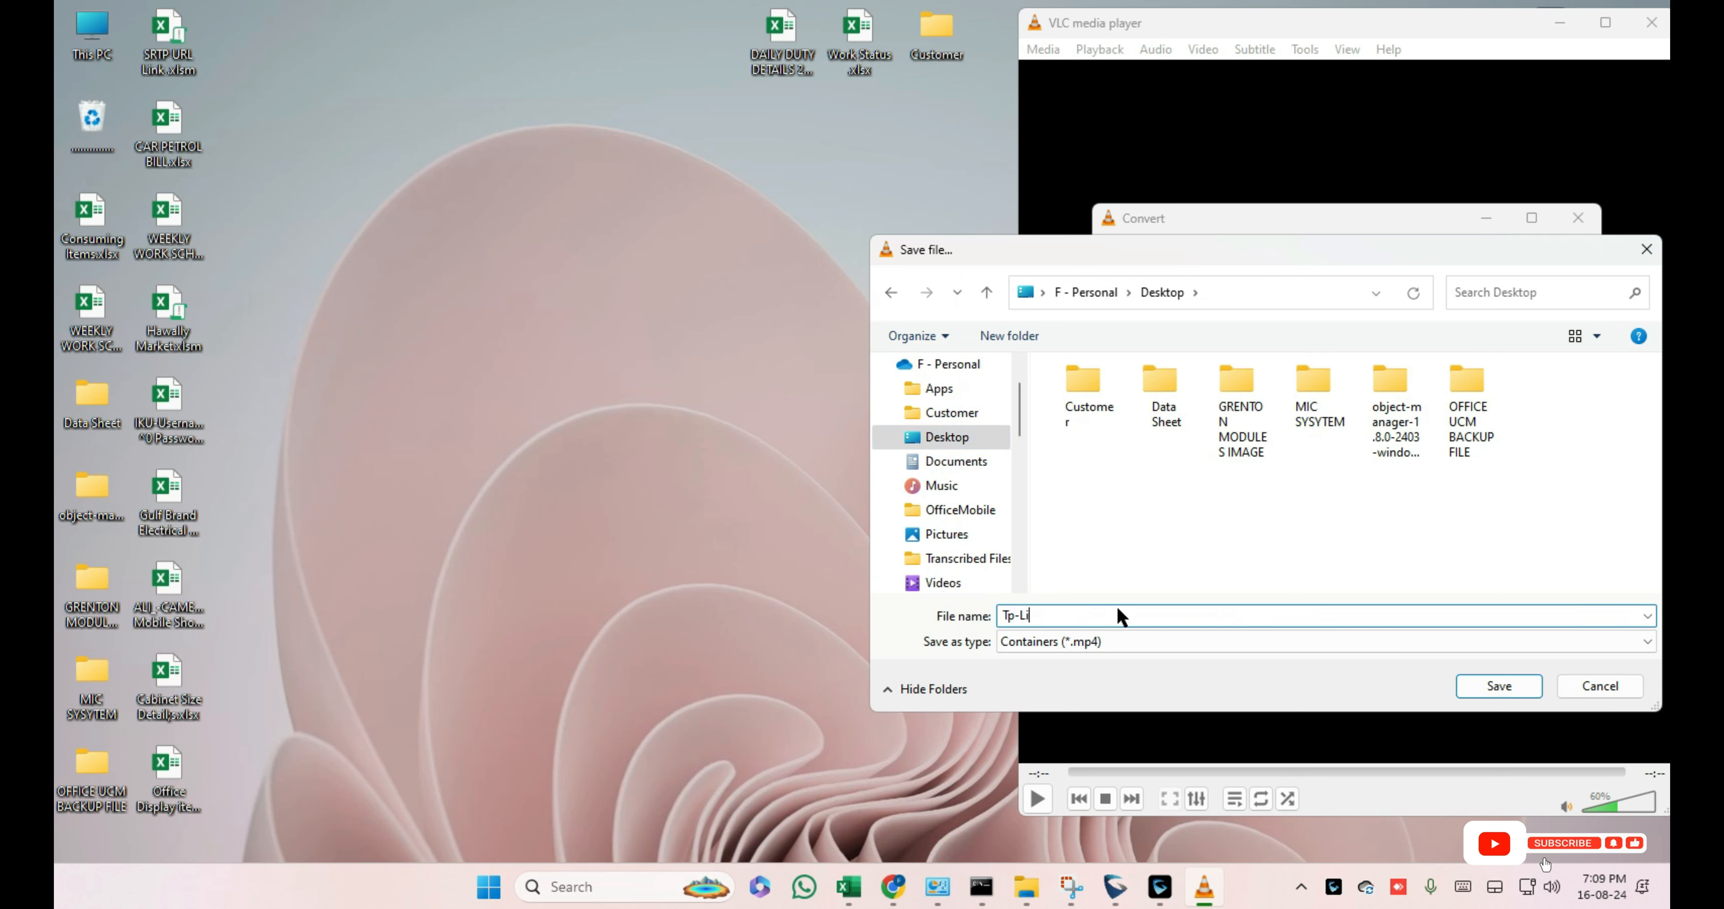
text(nk-)
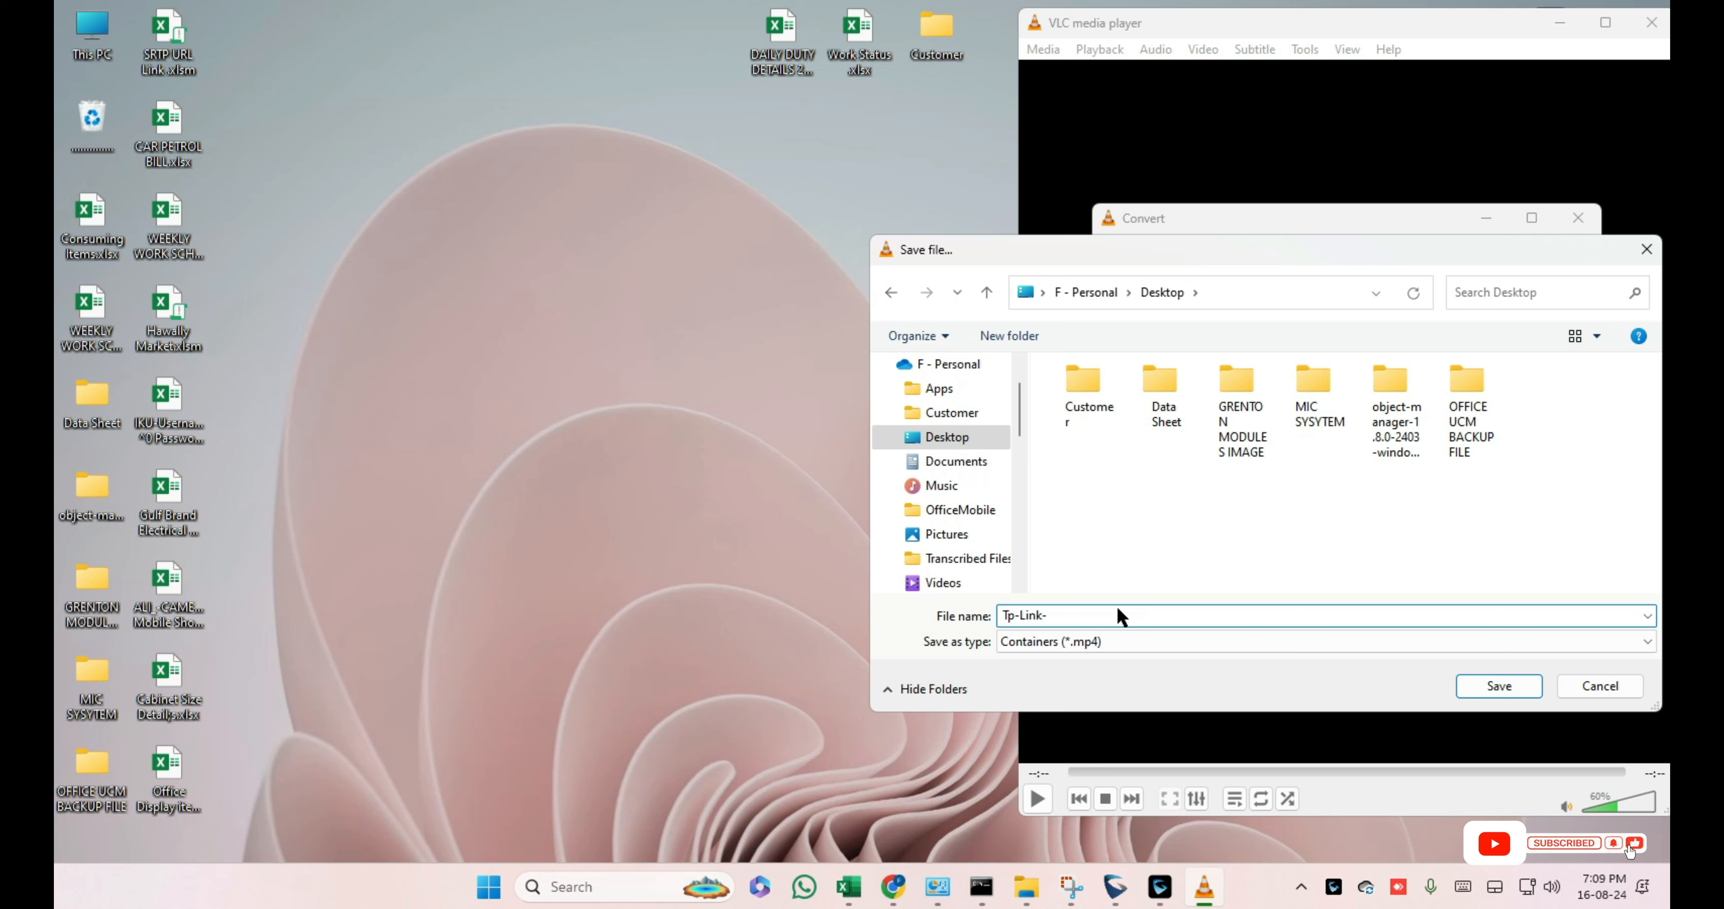
text(VCV)
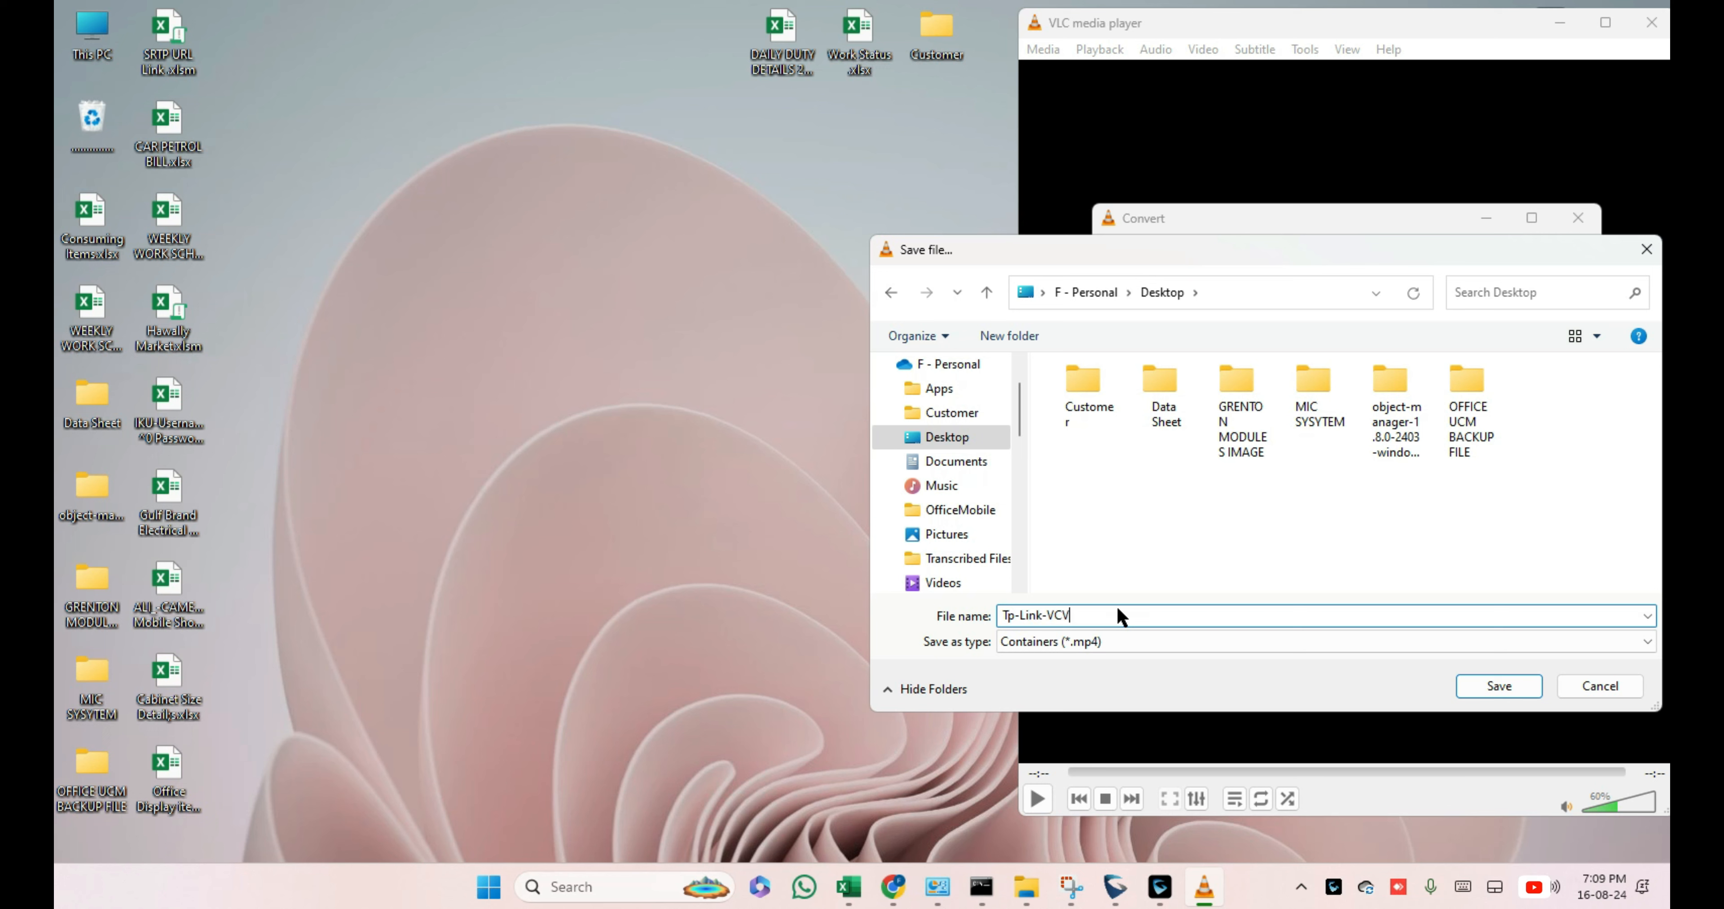
key(BackSpace)
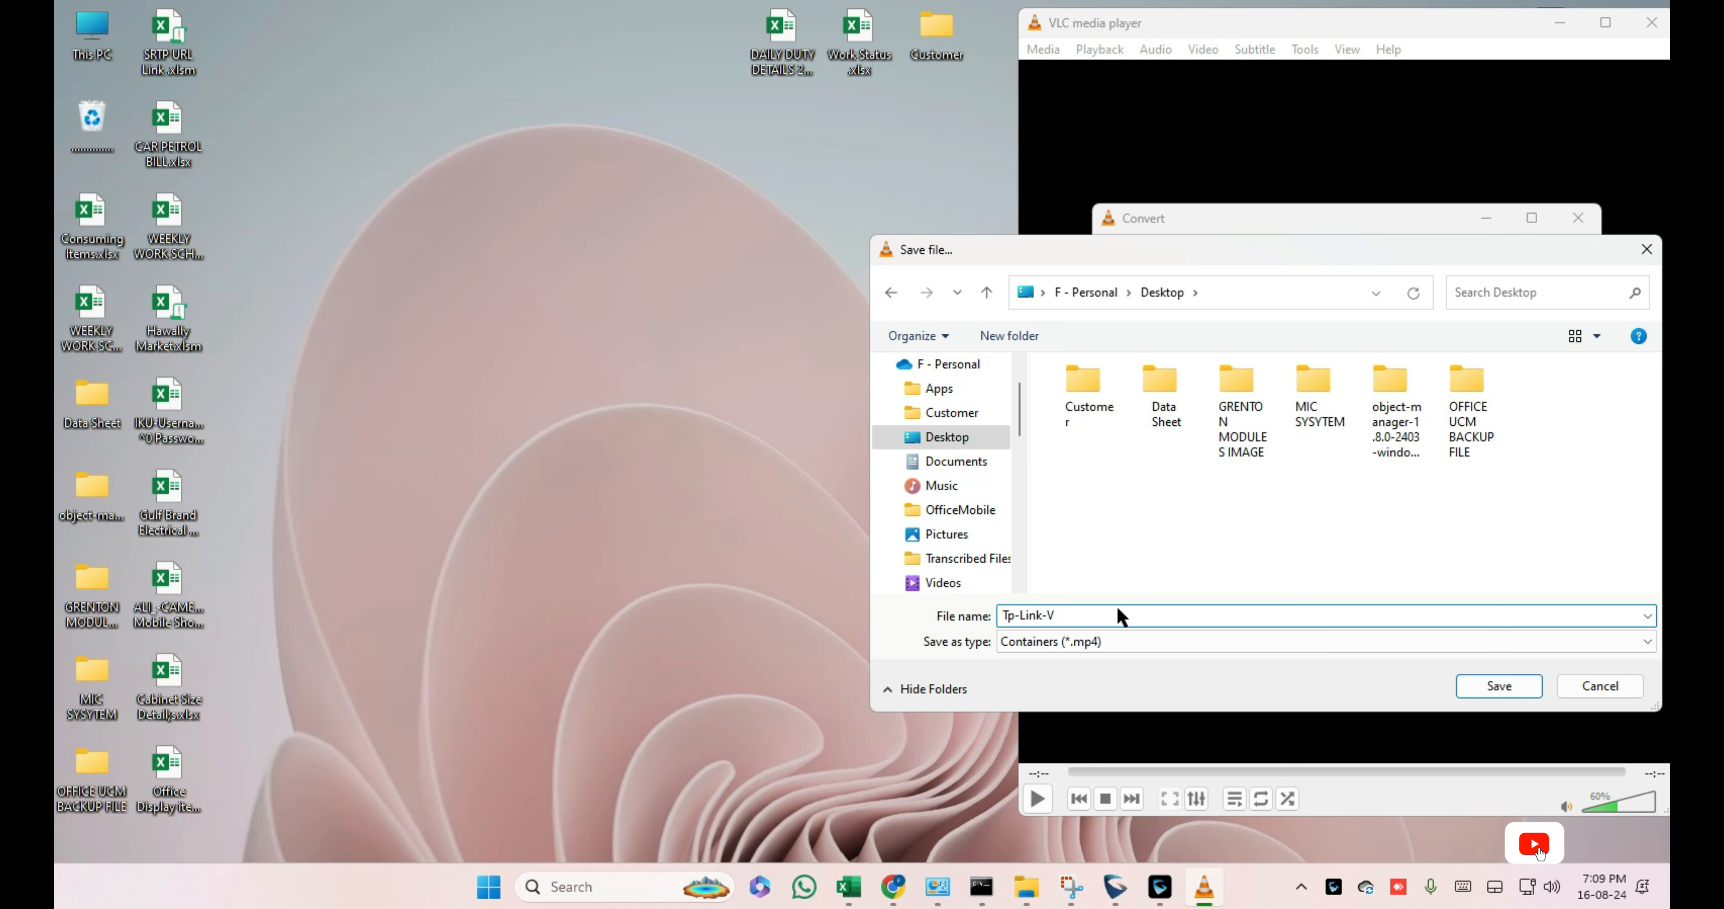
text(LC Test)
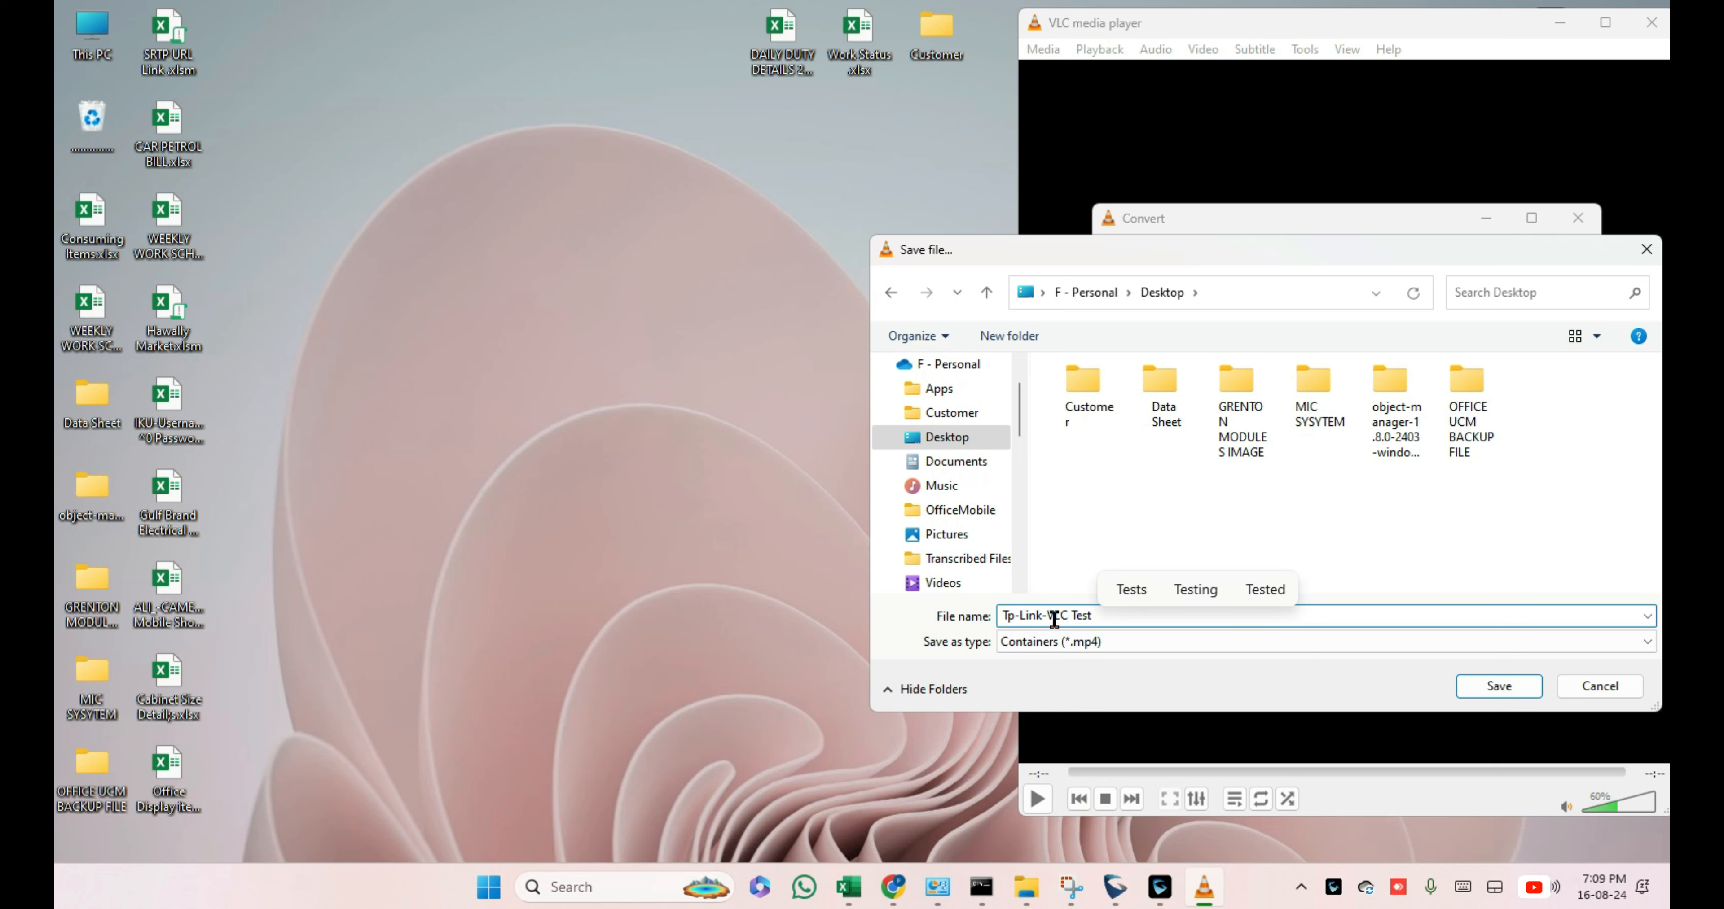
click(372, 254)
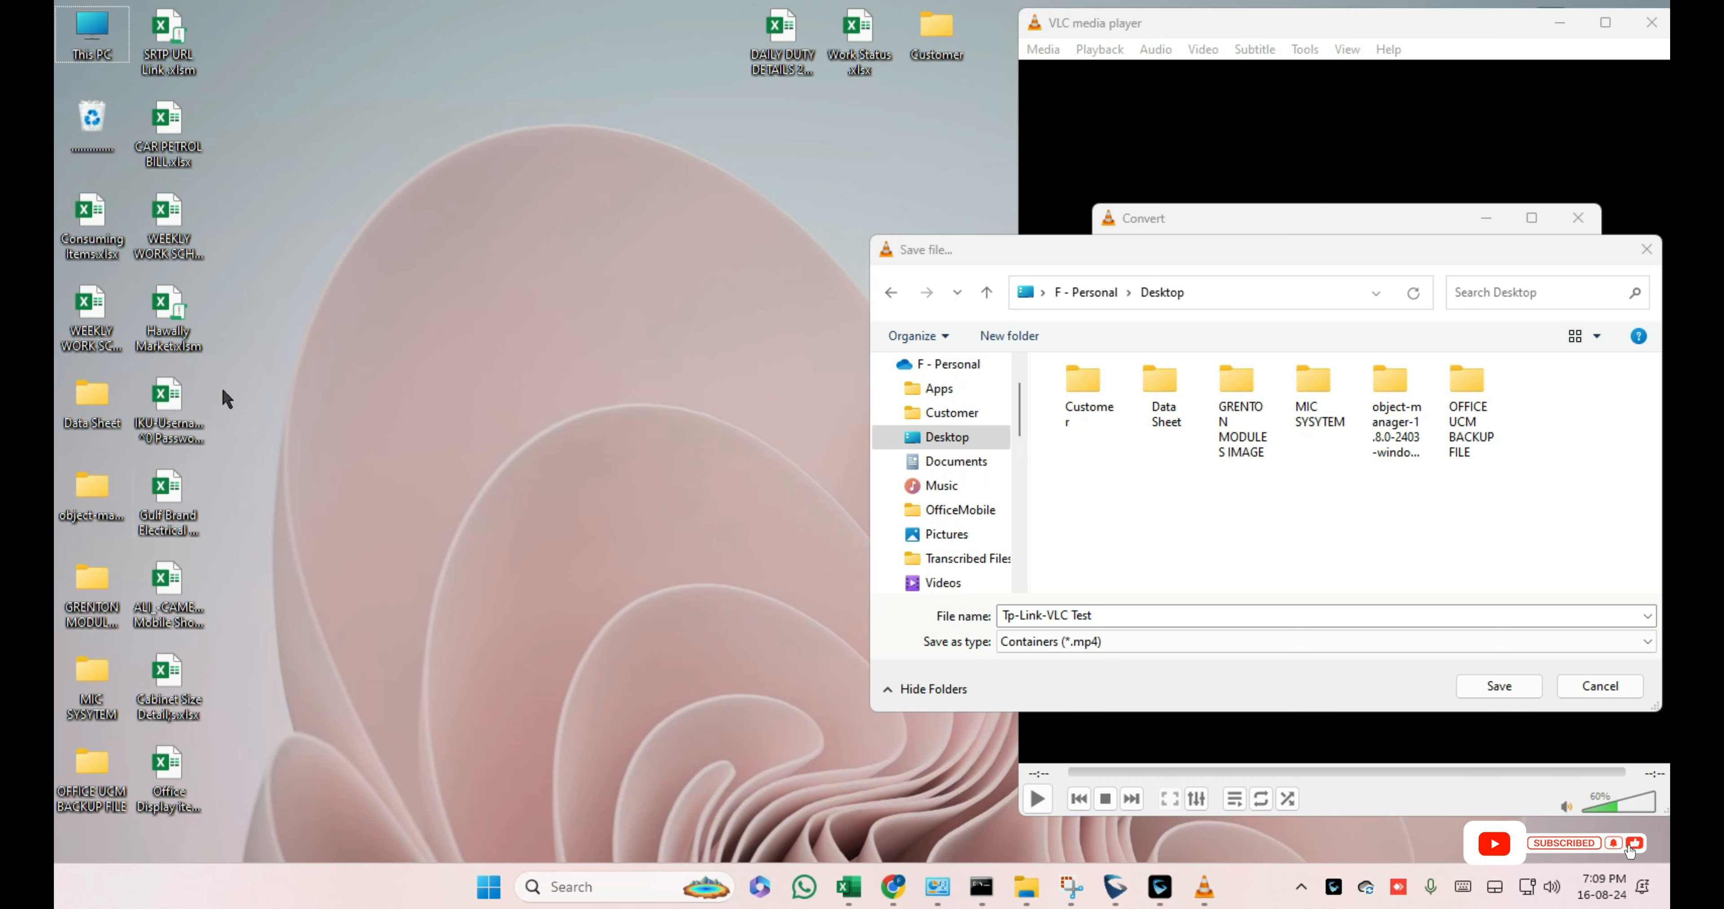
click(928, 443)
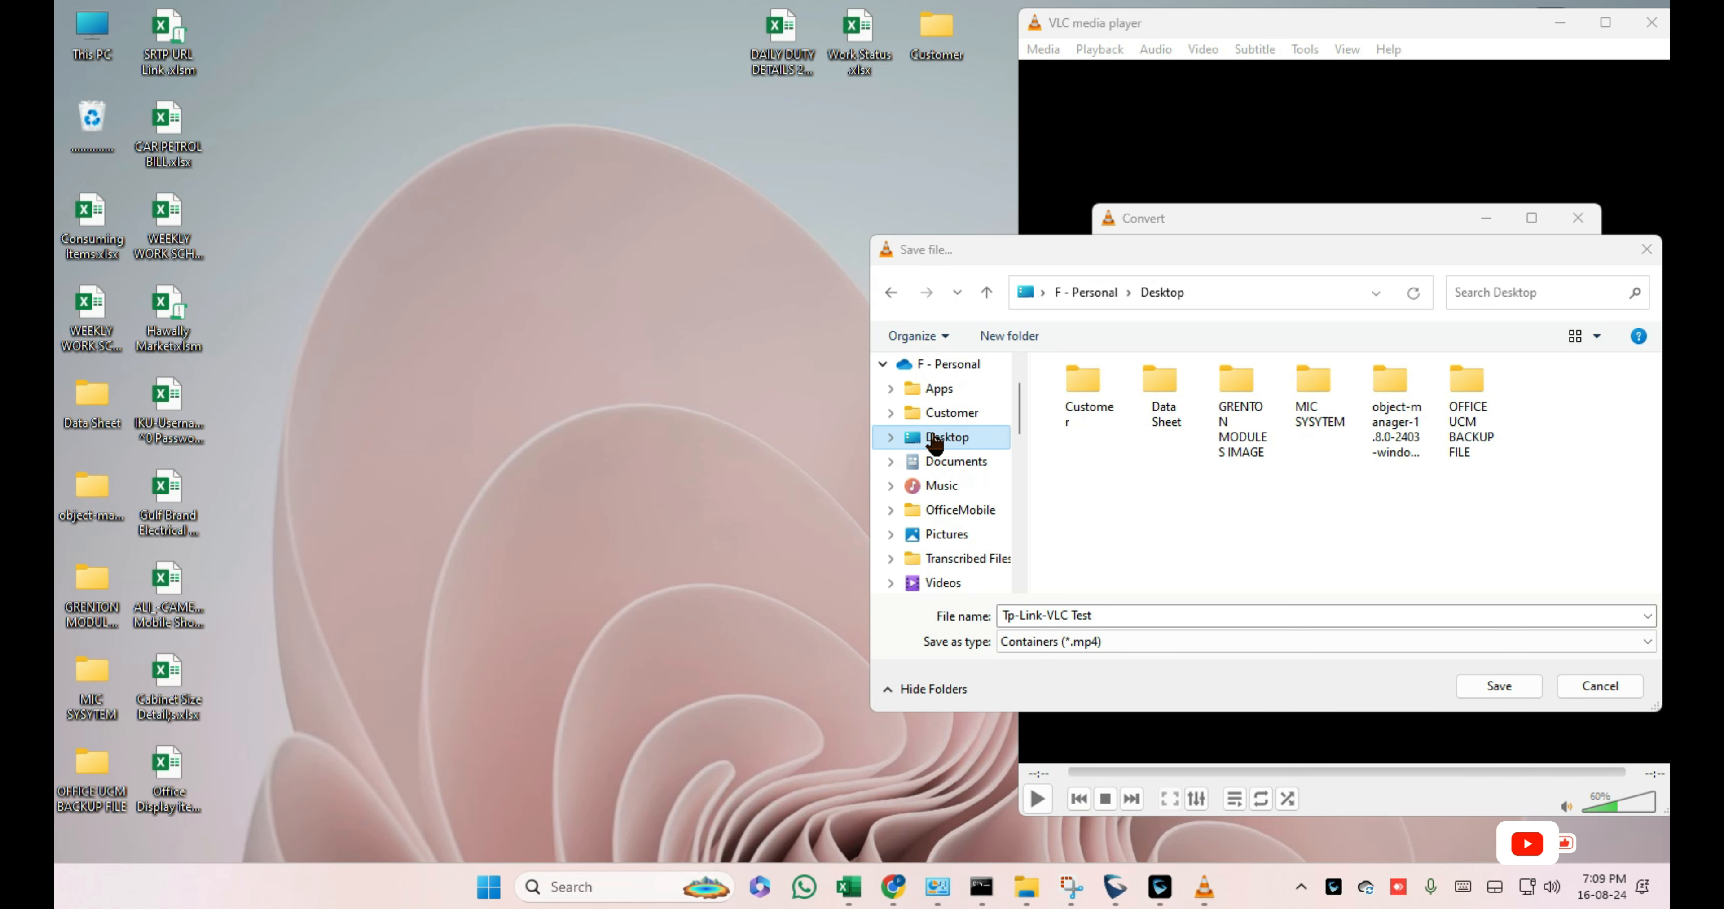
click(1505, 693)
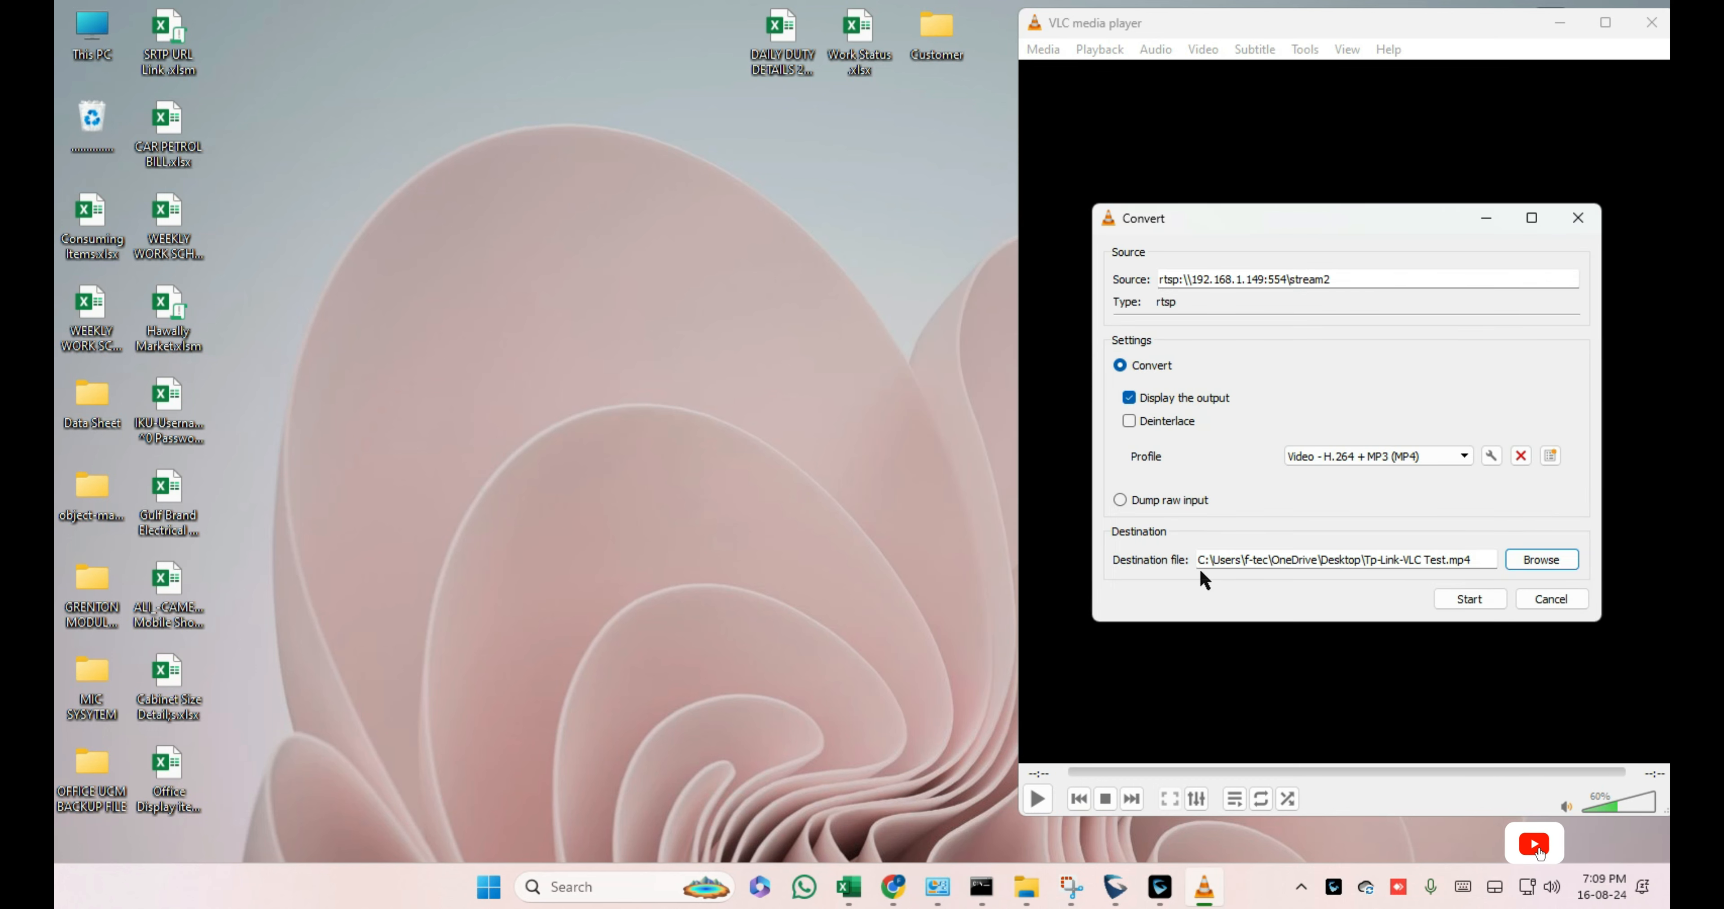
Step: Check the destination file path and start converting the camera stream
mouse_move(1472, 562)
mouse_down()
mouse_move(1097, 602)
mouse_move(1471, 588)
mouse_move(1177, 582)
mouse_move(1181, 568)
mouse_move(1498, 574)
mouse_up()
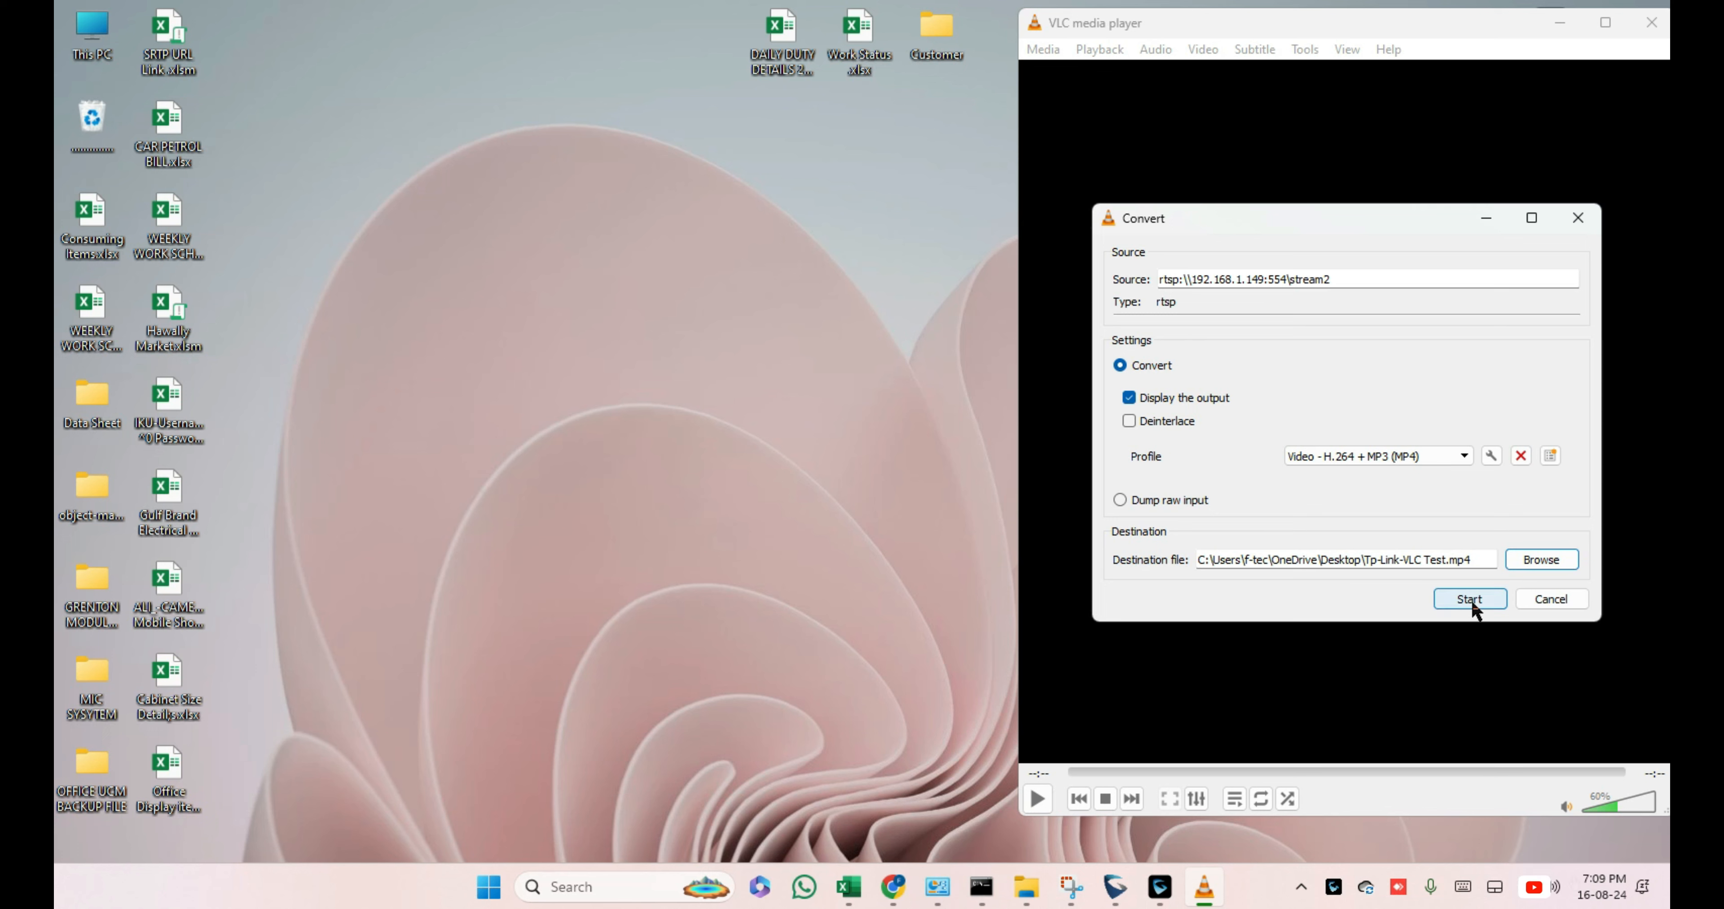
click(1480, 590)
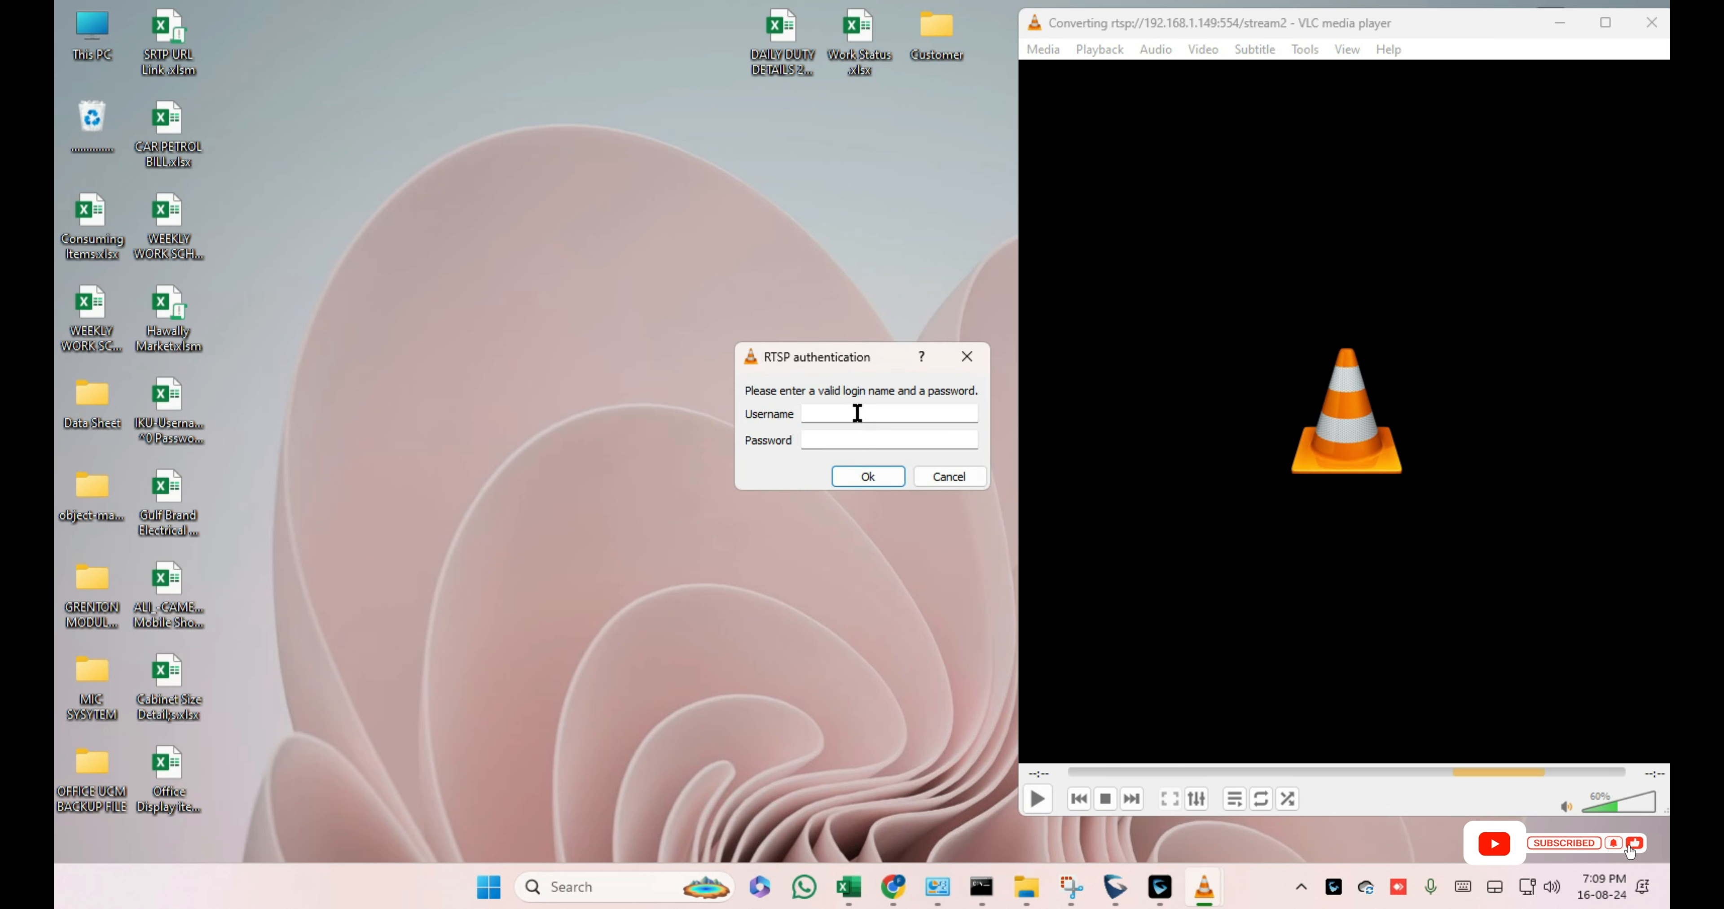
Step: Log in to the RTSP stream with the camera's username and password
text(admin)
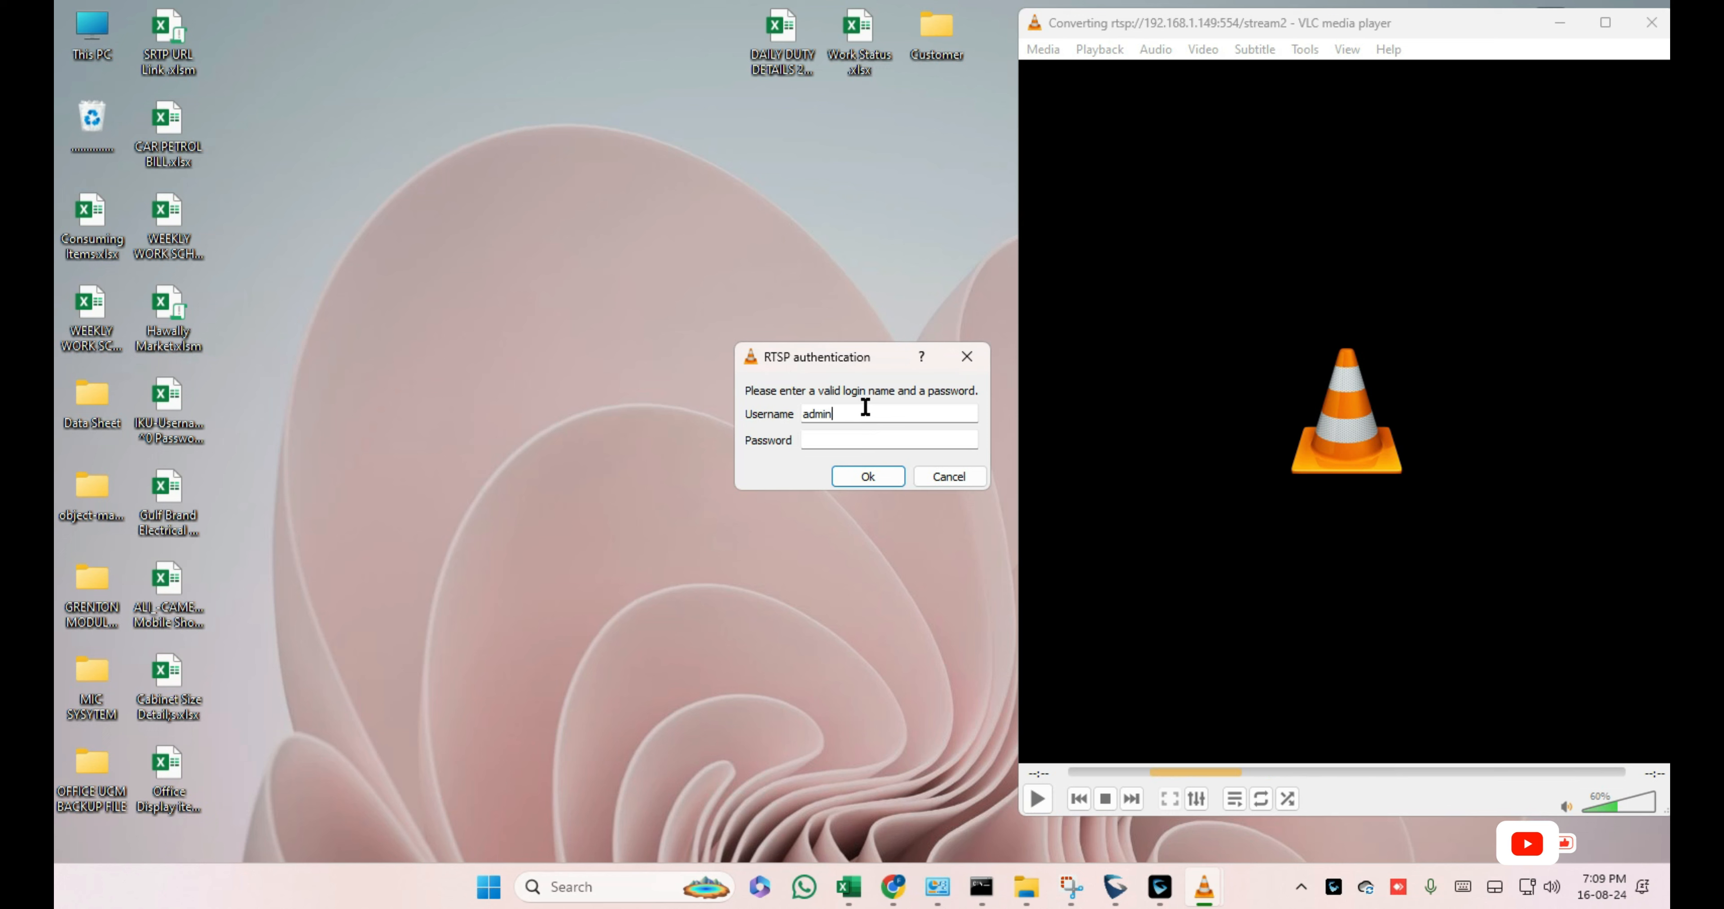
key(Tab)
text(*********)
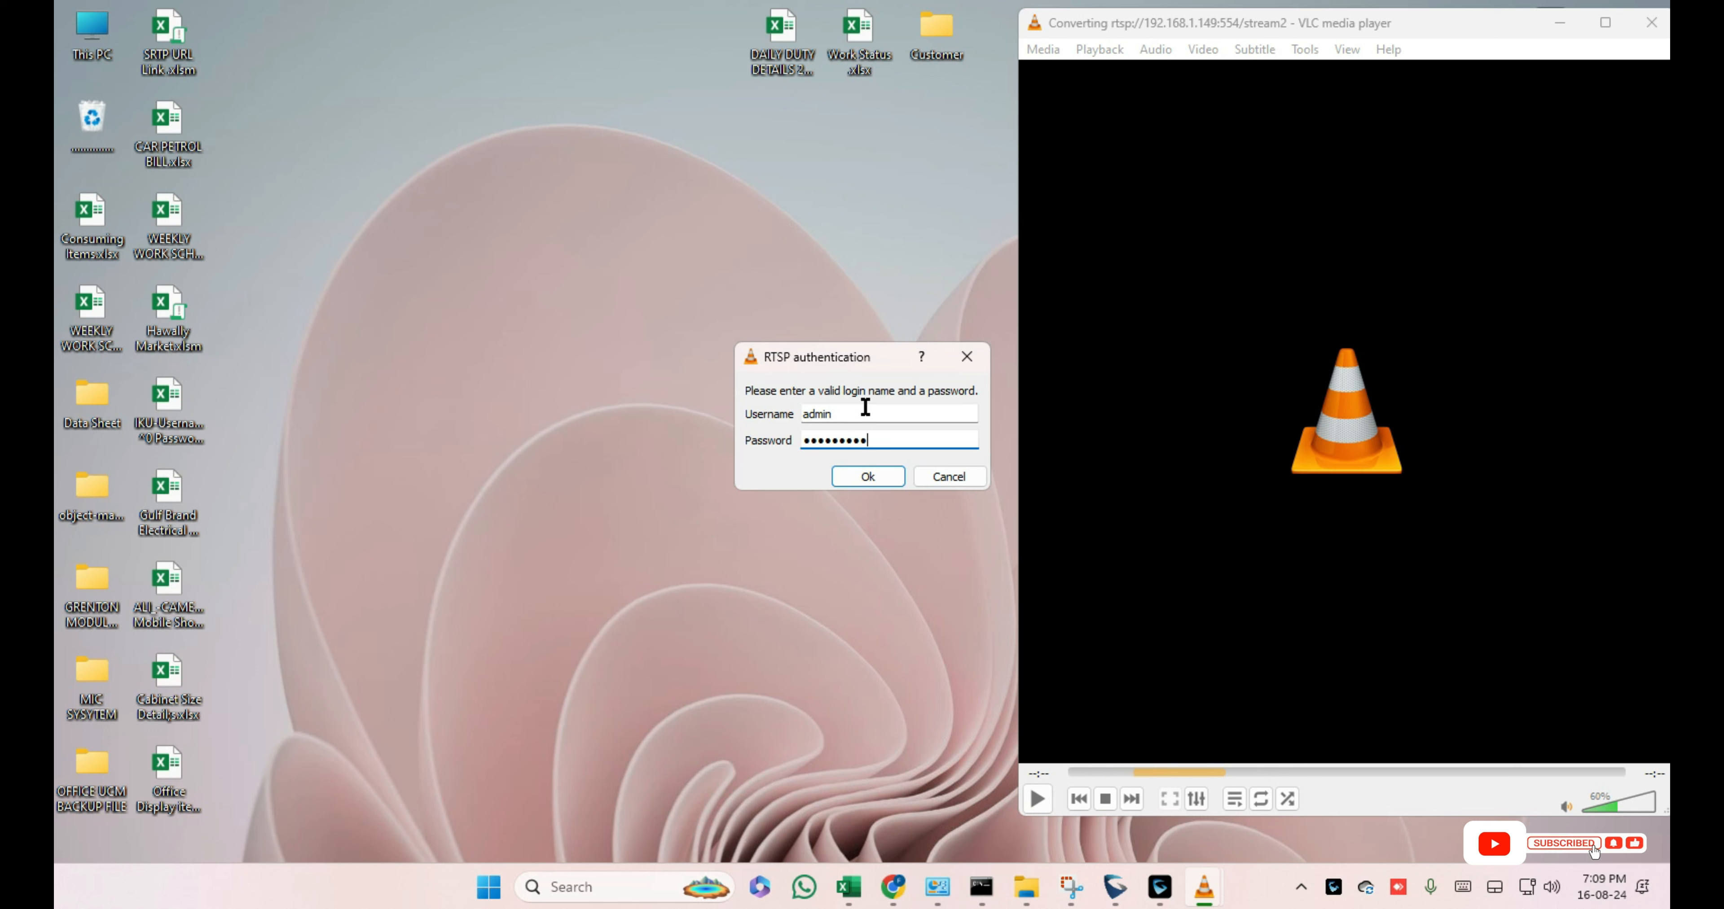
click(871, 482)
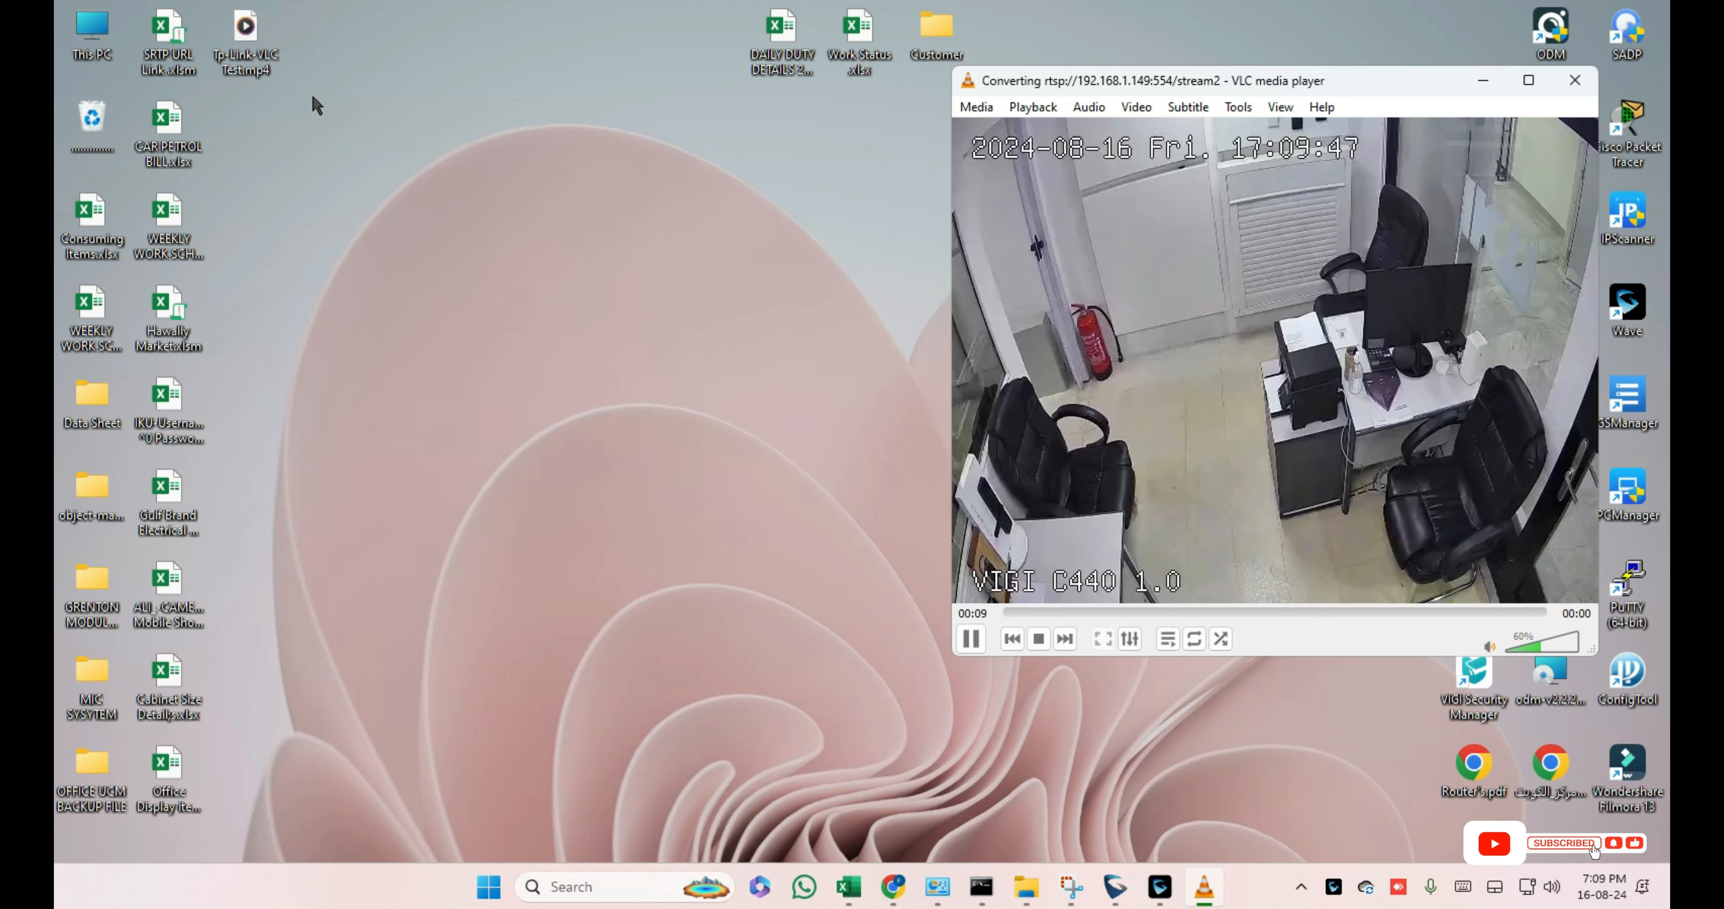
Step: Refresh the desktop several times to watch Tp-Link-VLC Test.mp4 grow, then minimize VLC
right_click(393, 178)
click(479, 265)
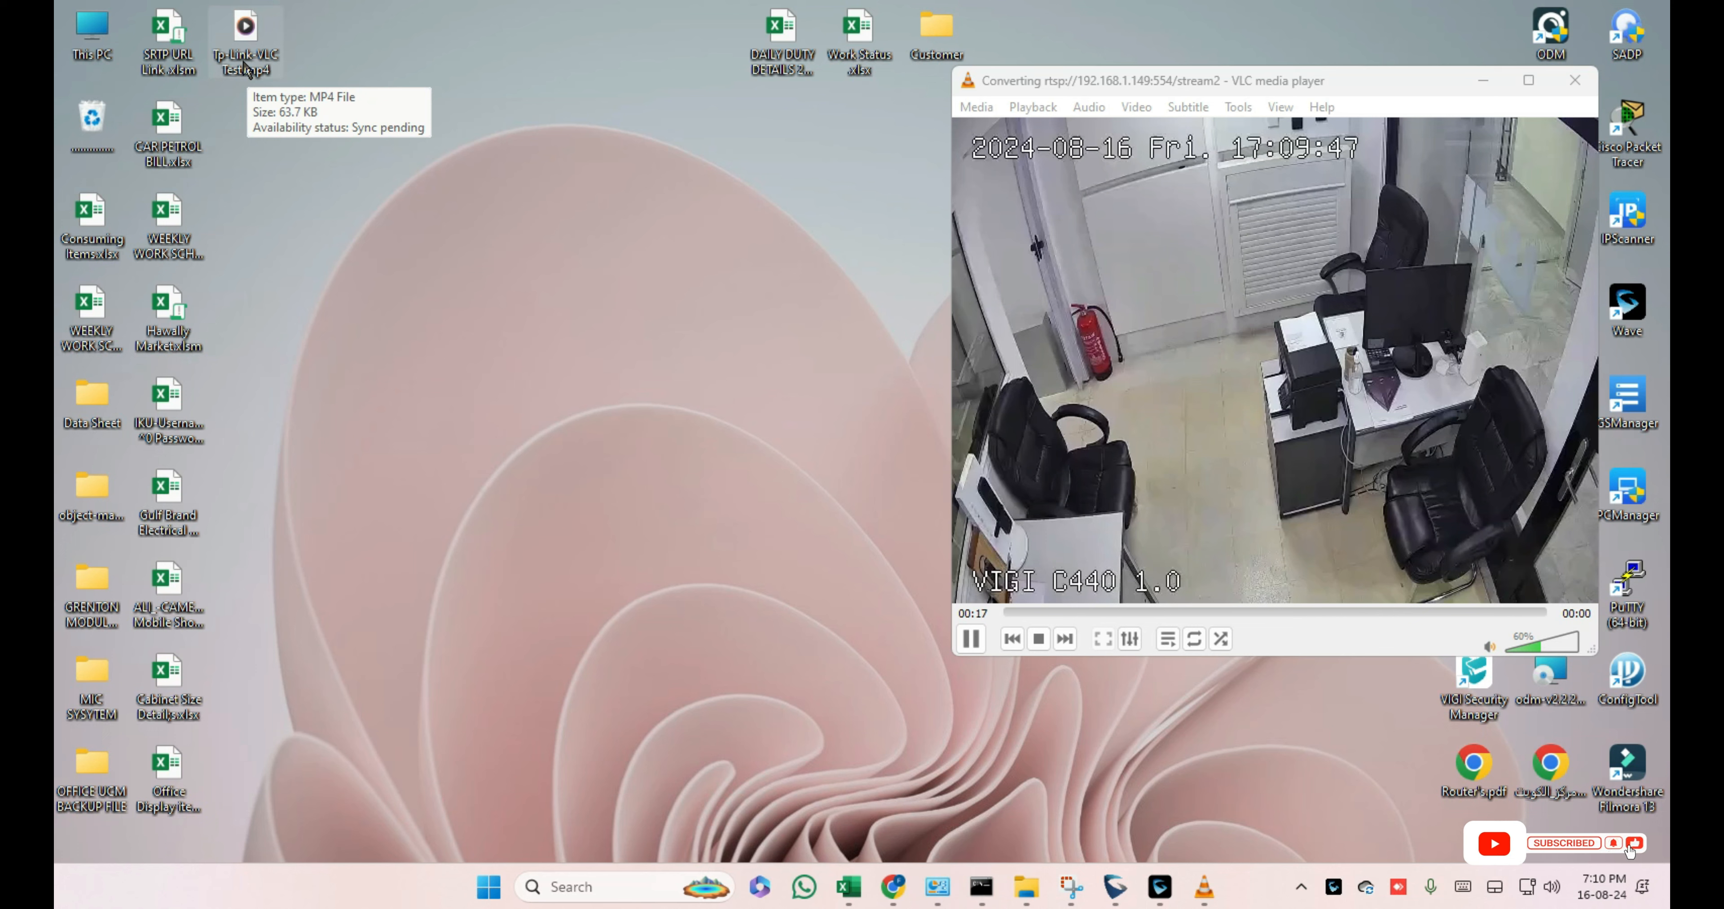
right_click(542, 312)
click(592, 397)
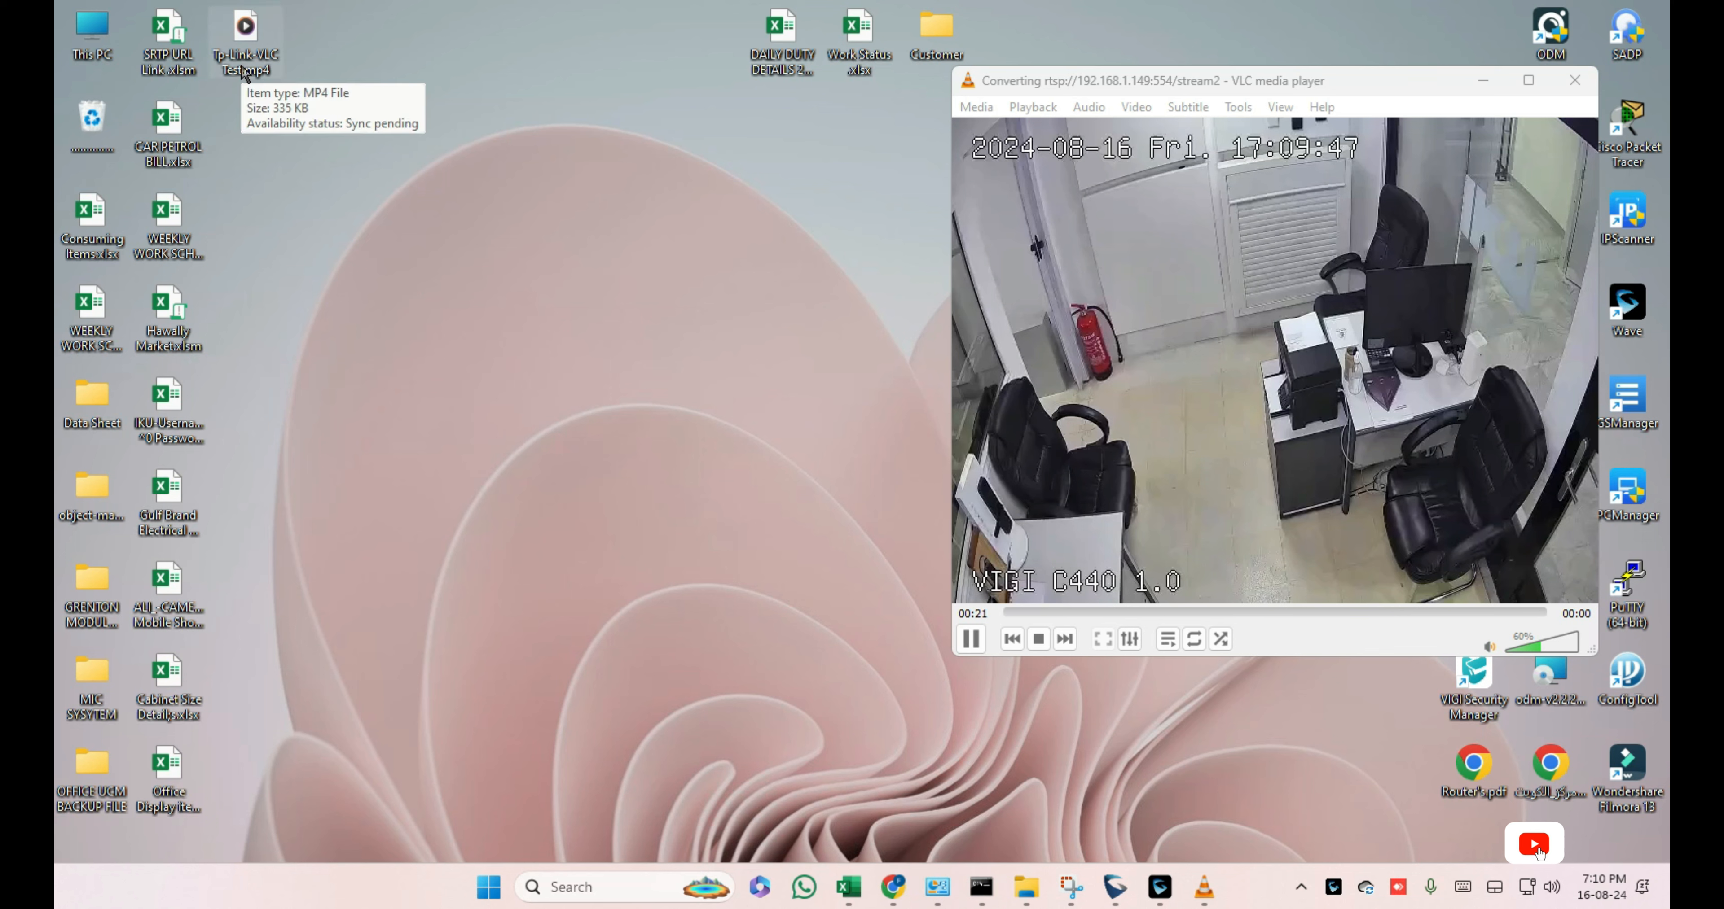
right_click(509, 235)
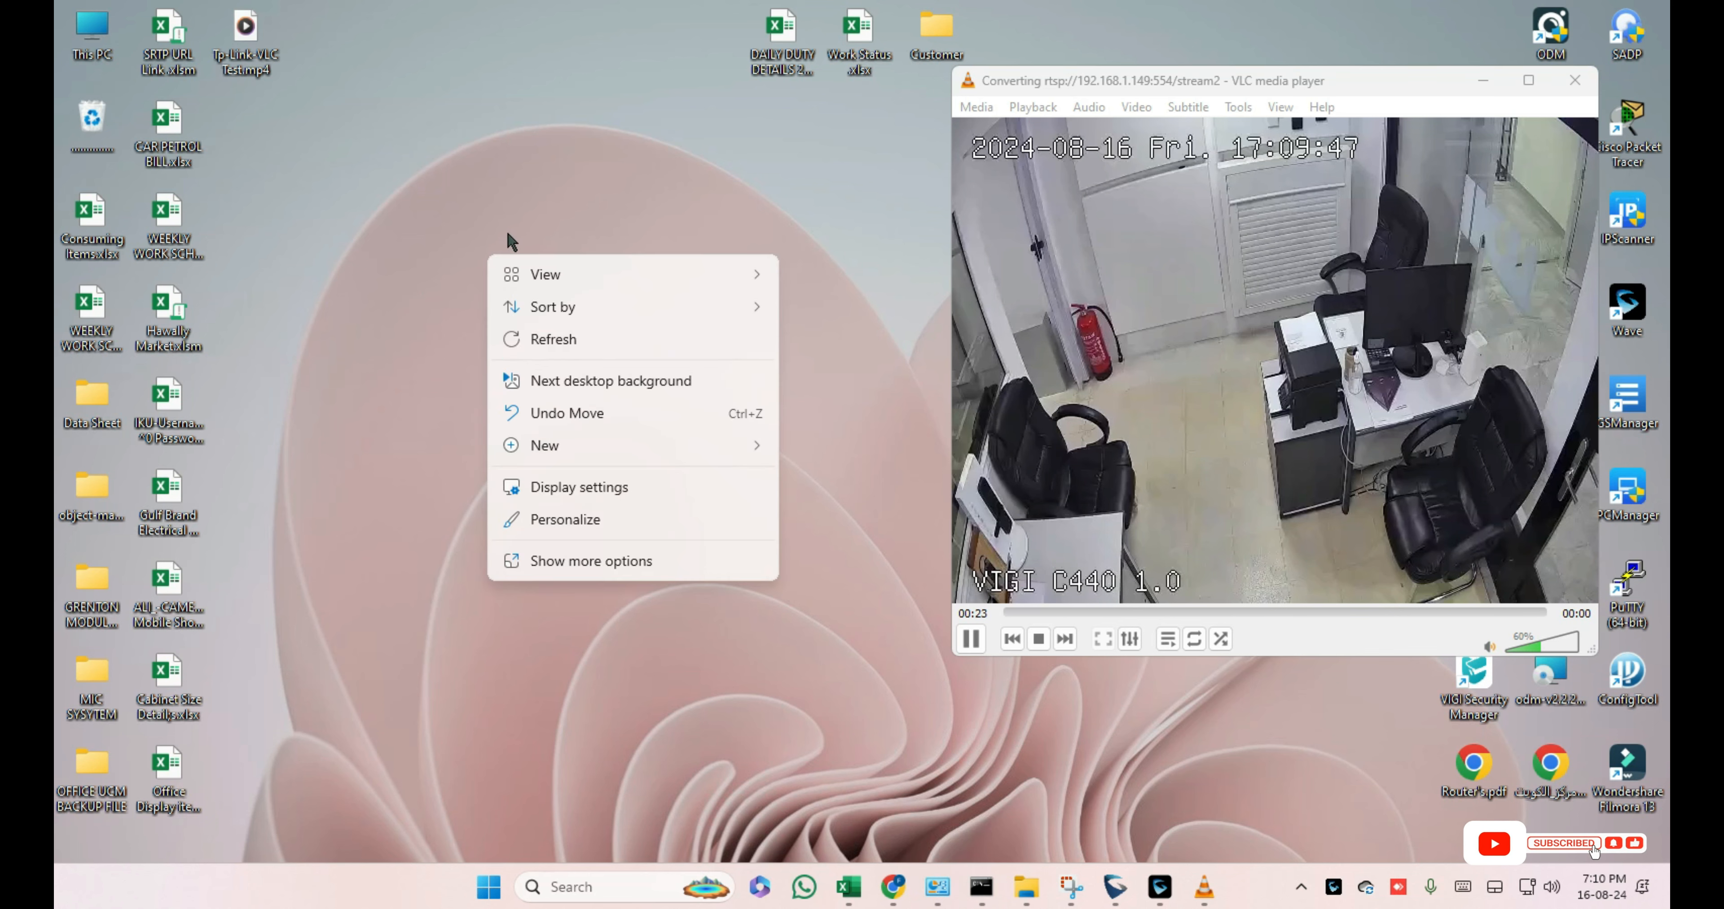
click(532, 343)
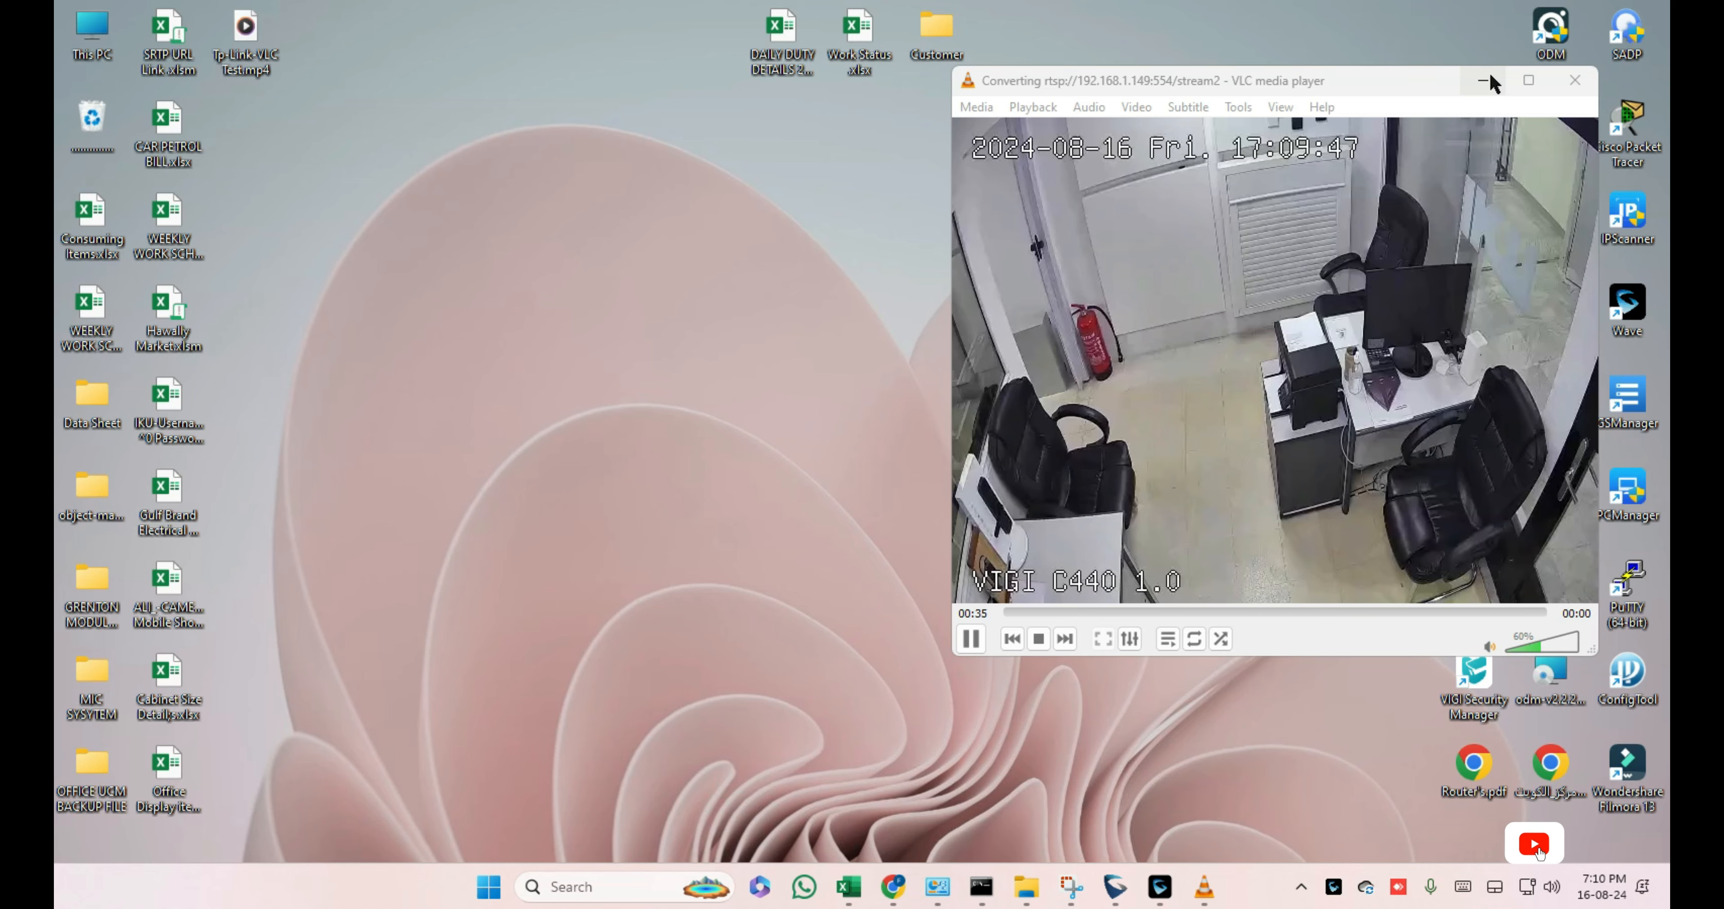
click(1489, 76)
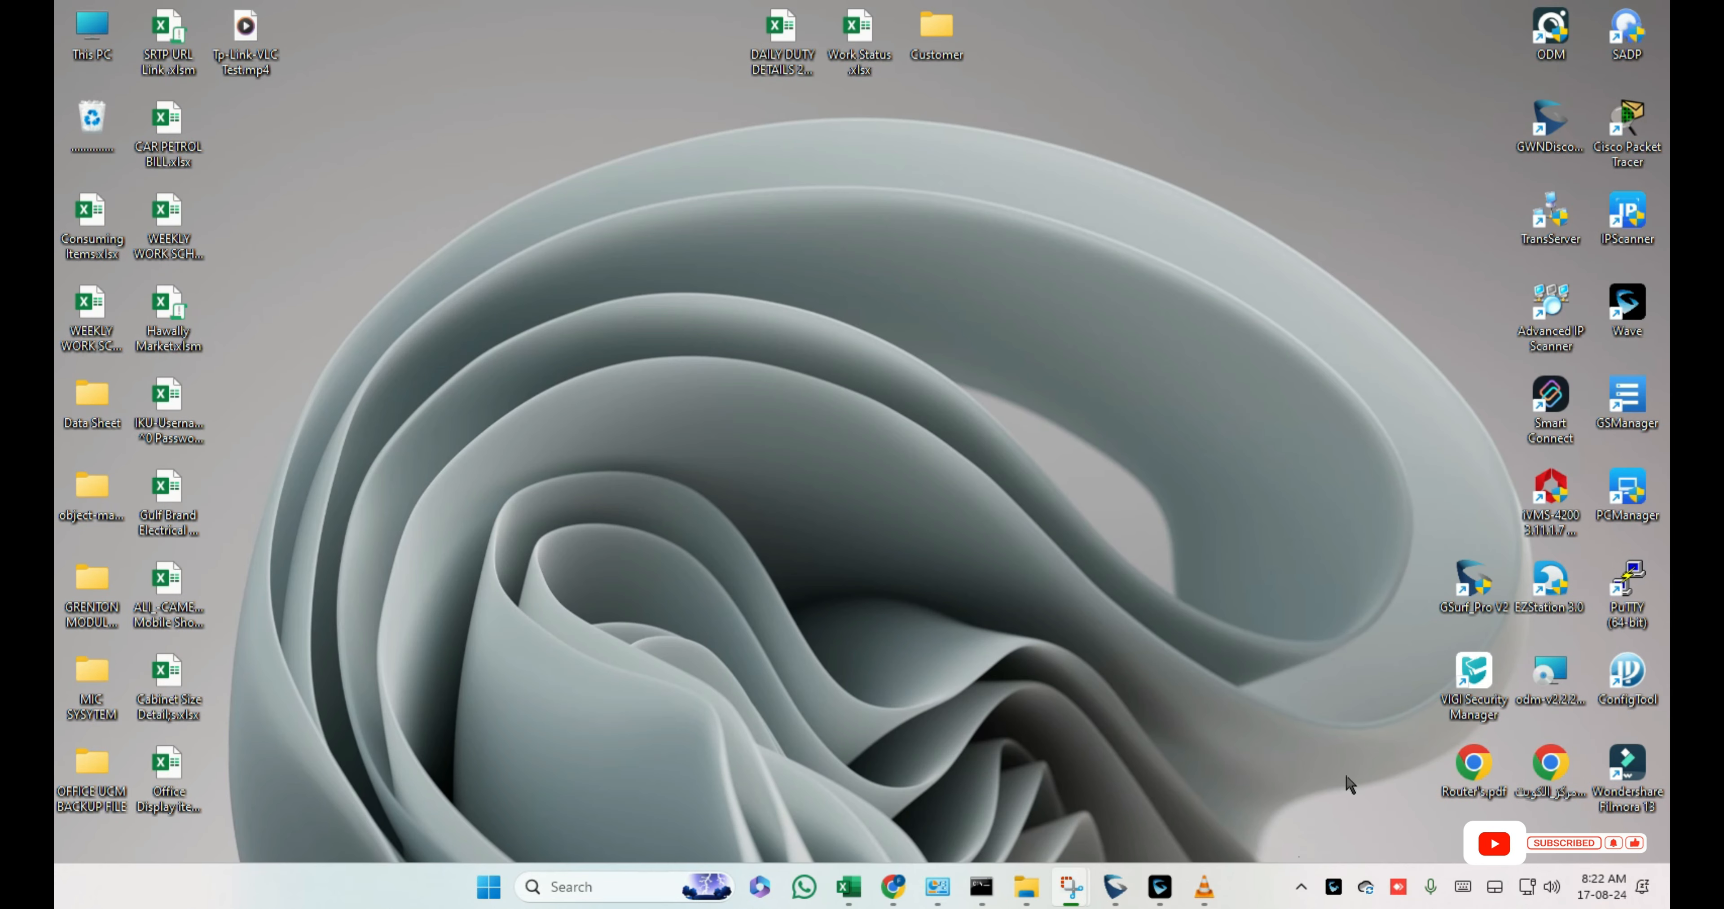
Step: Restore the recording VLC window and refresh the desktop repeatedly to check the file size
click(1208, 893)
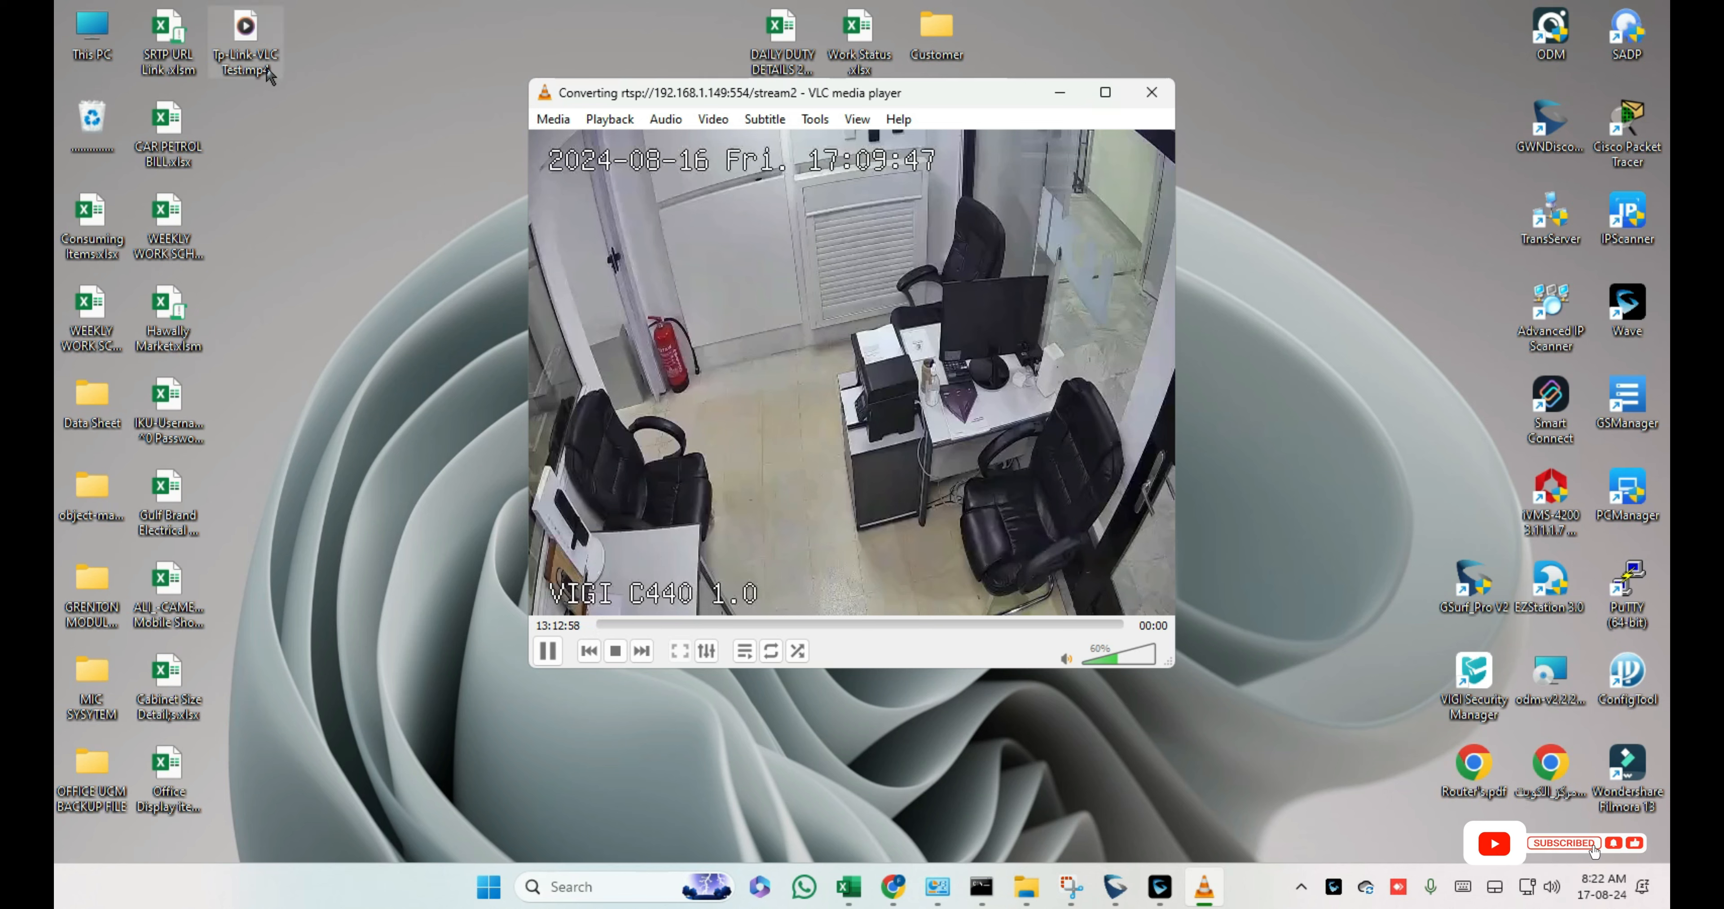
right_click(286, 276)
click(350, 359)
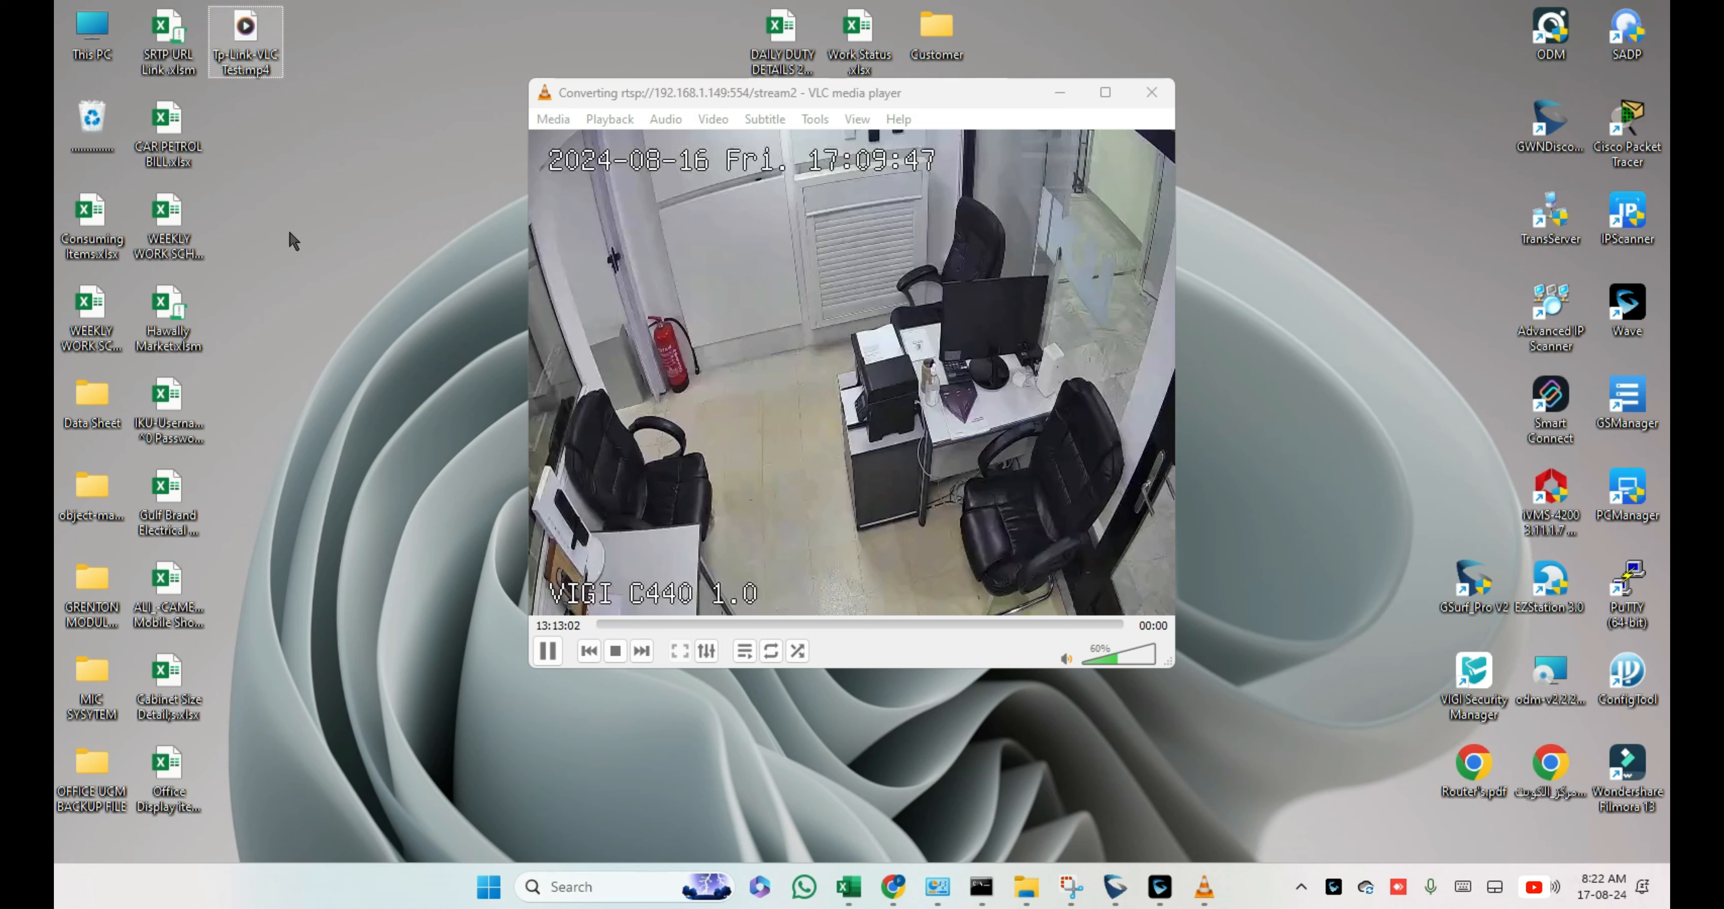
right_click(295, 246)
click(351, 218)
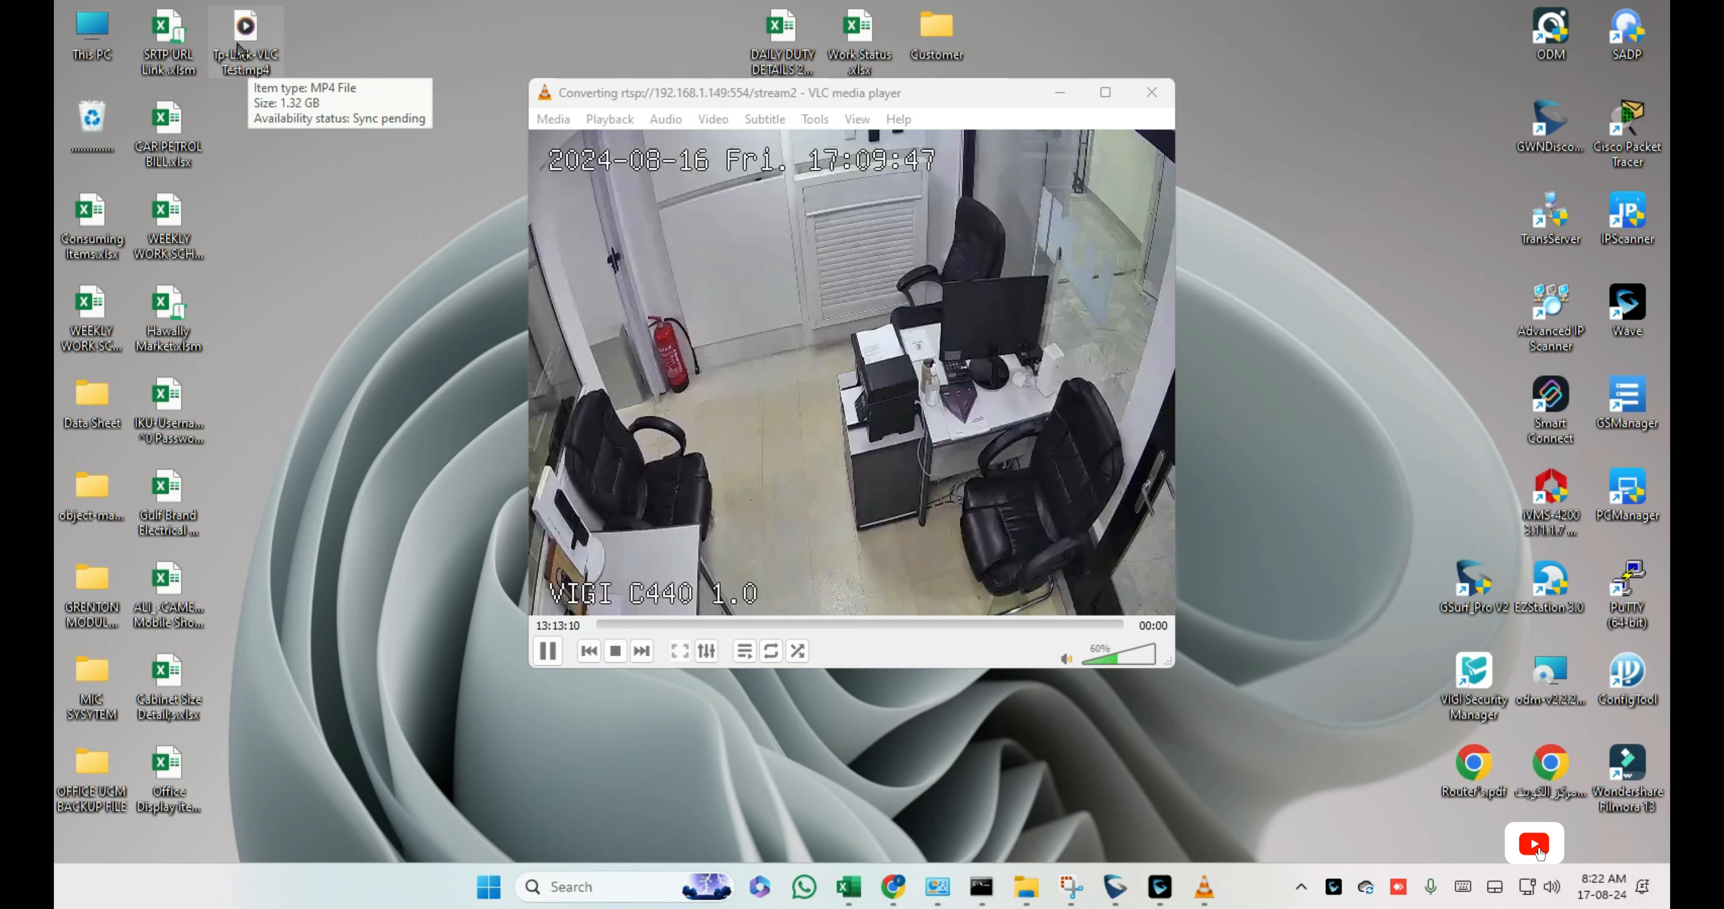
right_click(277, 339)
click(401, 421)
right_click(332, 425)
click(409, 513)
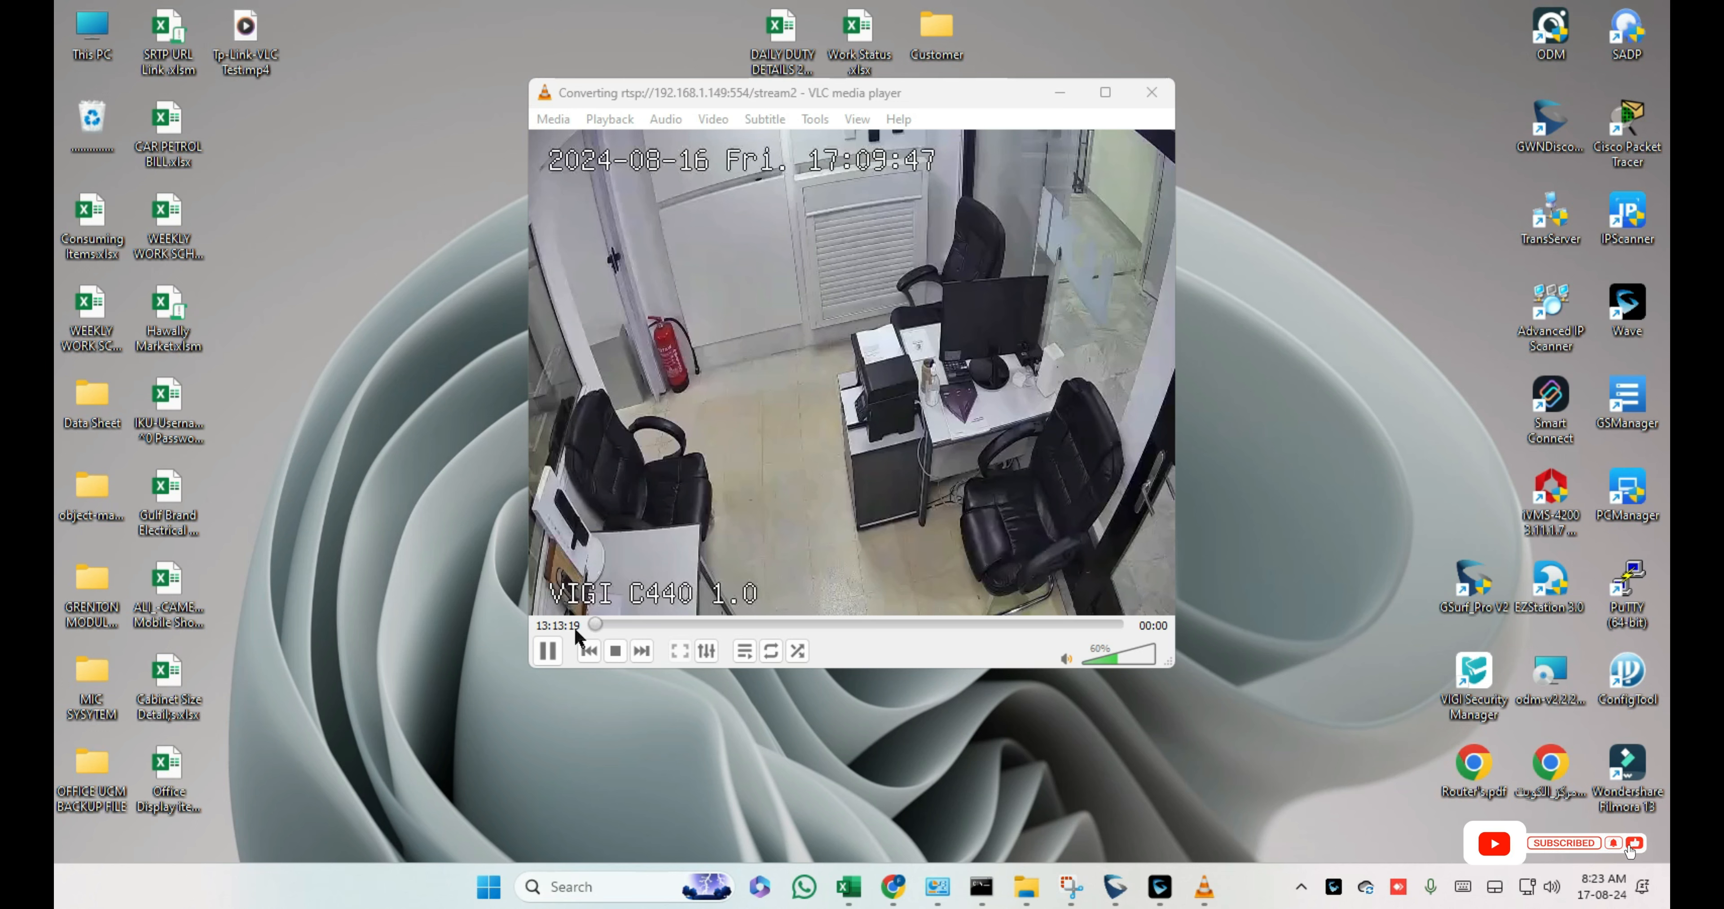
Step: Stop the conversion and refresh the desktop to show the final Tp-Link-VLC Test.mp4
click(620, 651)
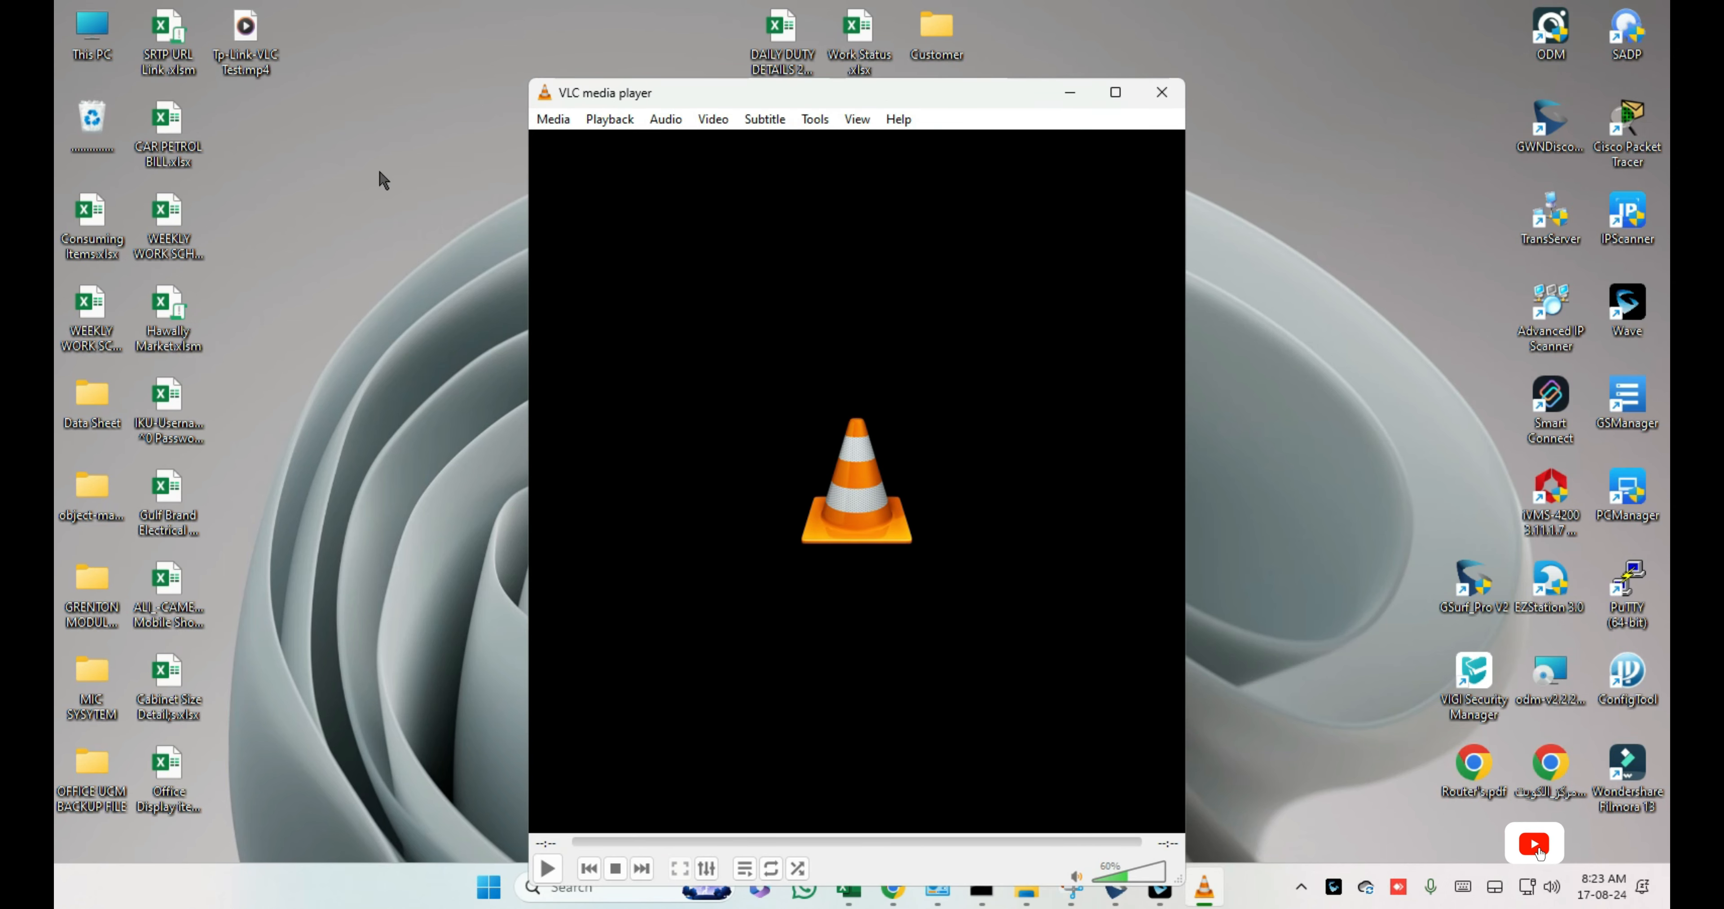
right_click(384, 179)
click(468, 259)
right_click(370, 234)
click(420, 322)
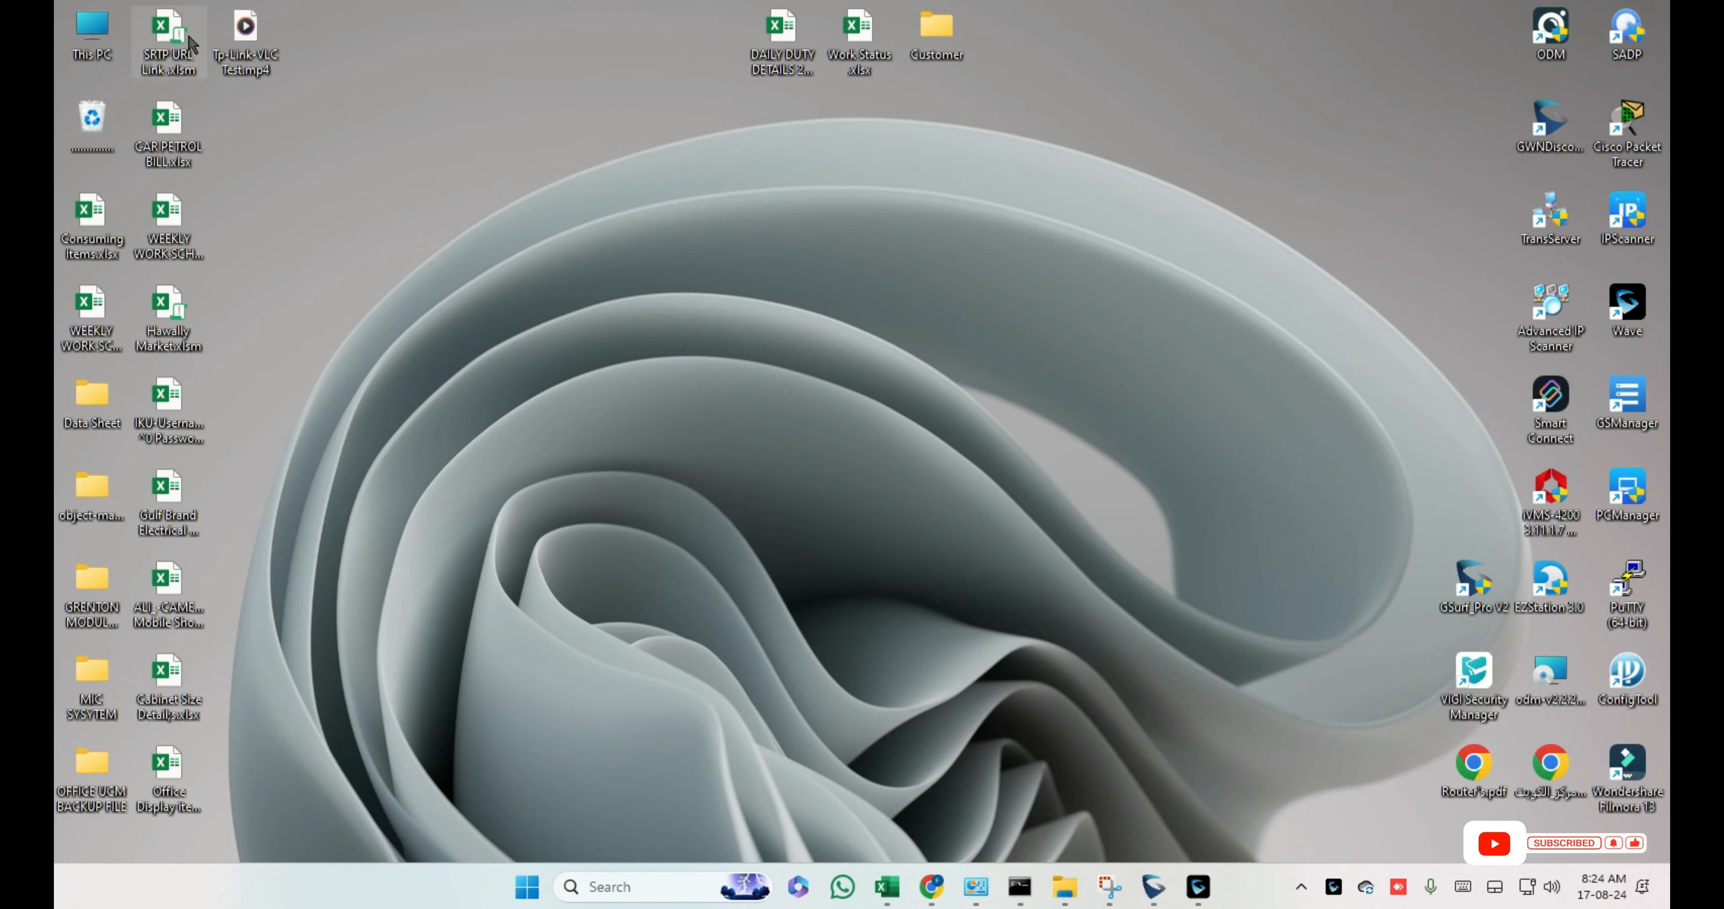
Step: Open Tp-Link-VLC Test.mp4 from its desktop context menu to play it in Media Player
right_click(249, 26)
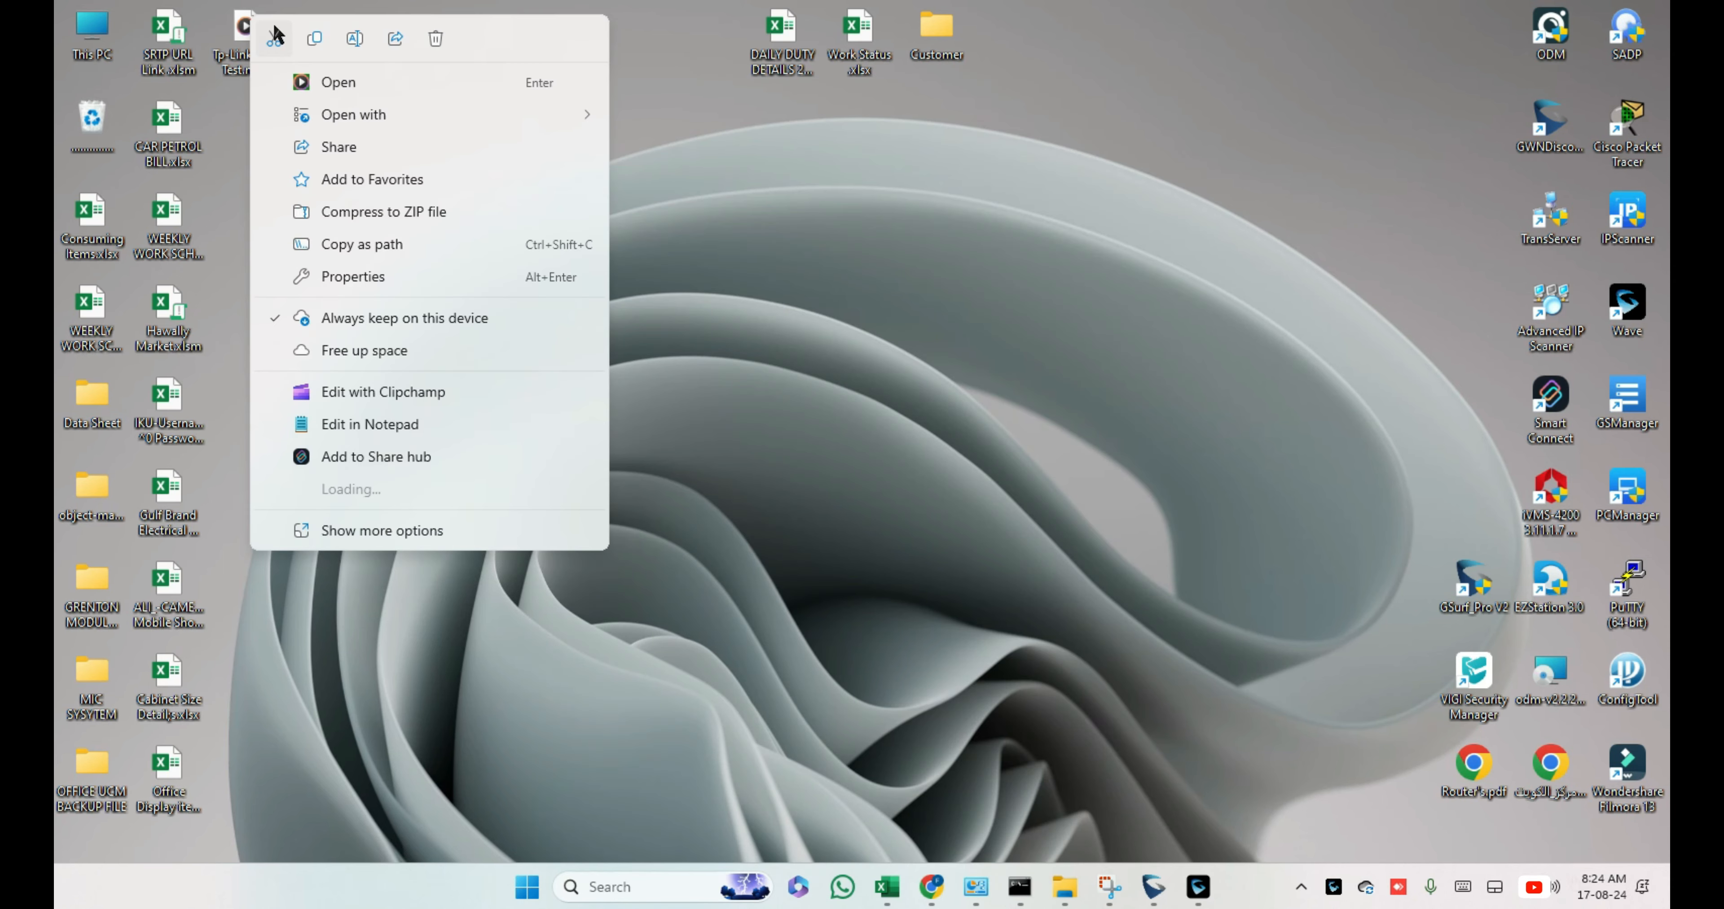
click(341, 82)
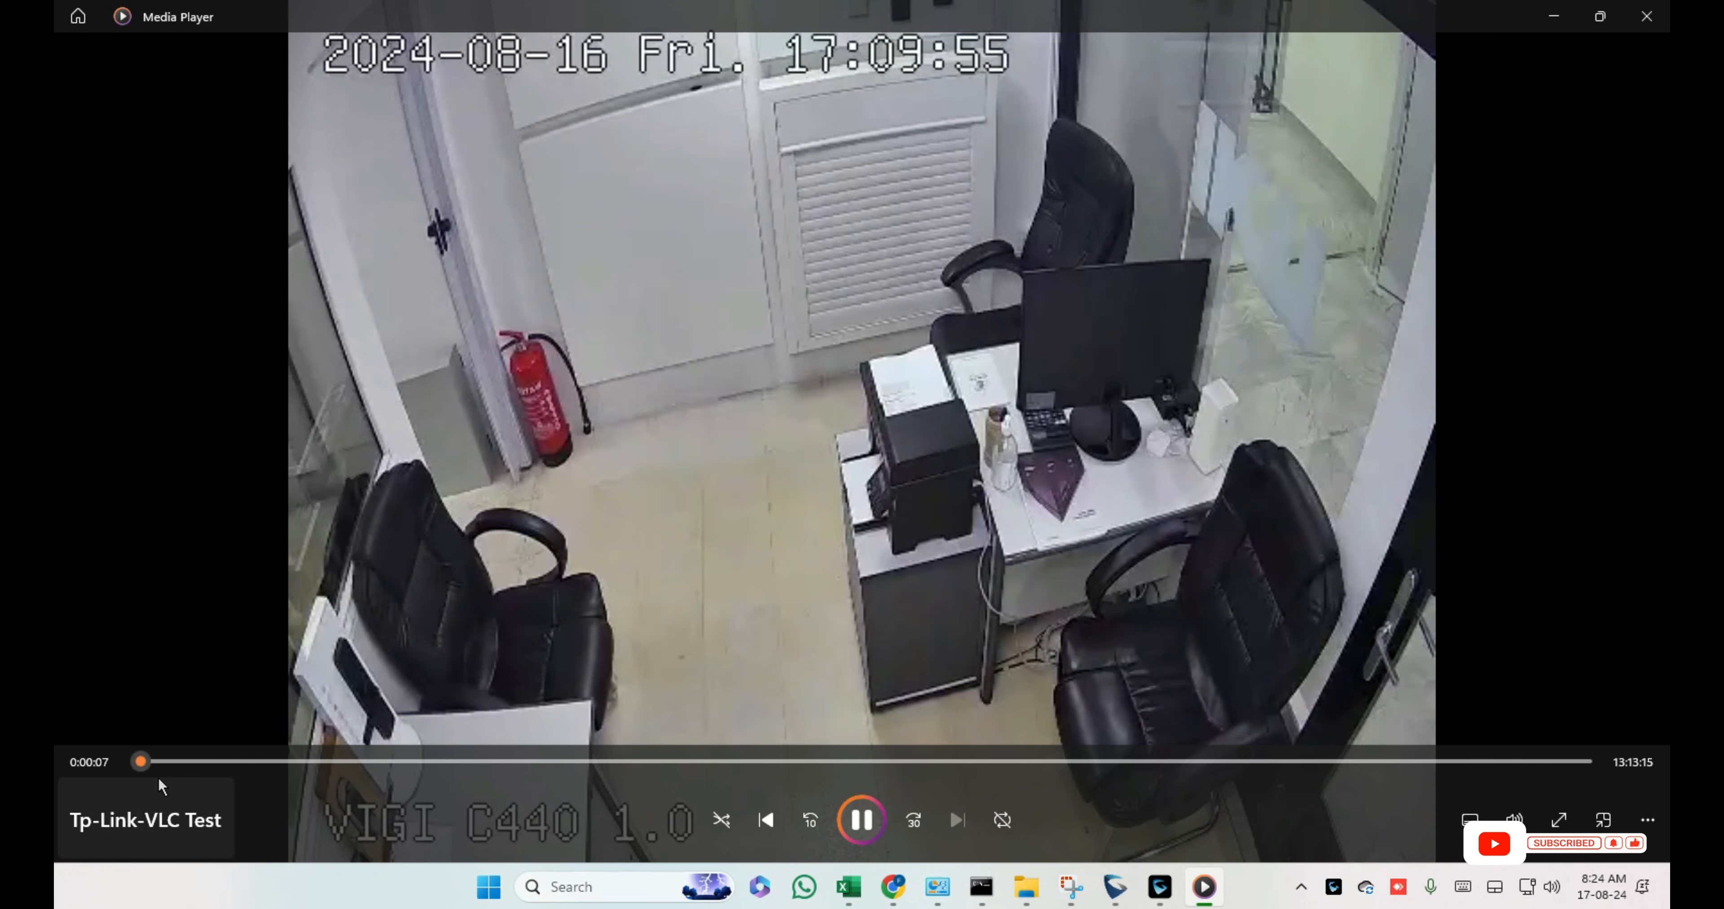
Step: Scrub the recording from 0:15:50 through about two hours, back to 12:09:54, then on to about 13:05
click(164, 761)
drag(163, 761, 1547, 860)
drag(1564, 761, 1465, 762)
drag(1466, 902, 1512, 906)
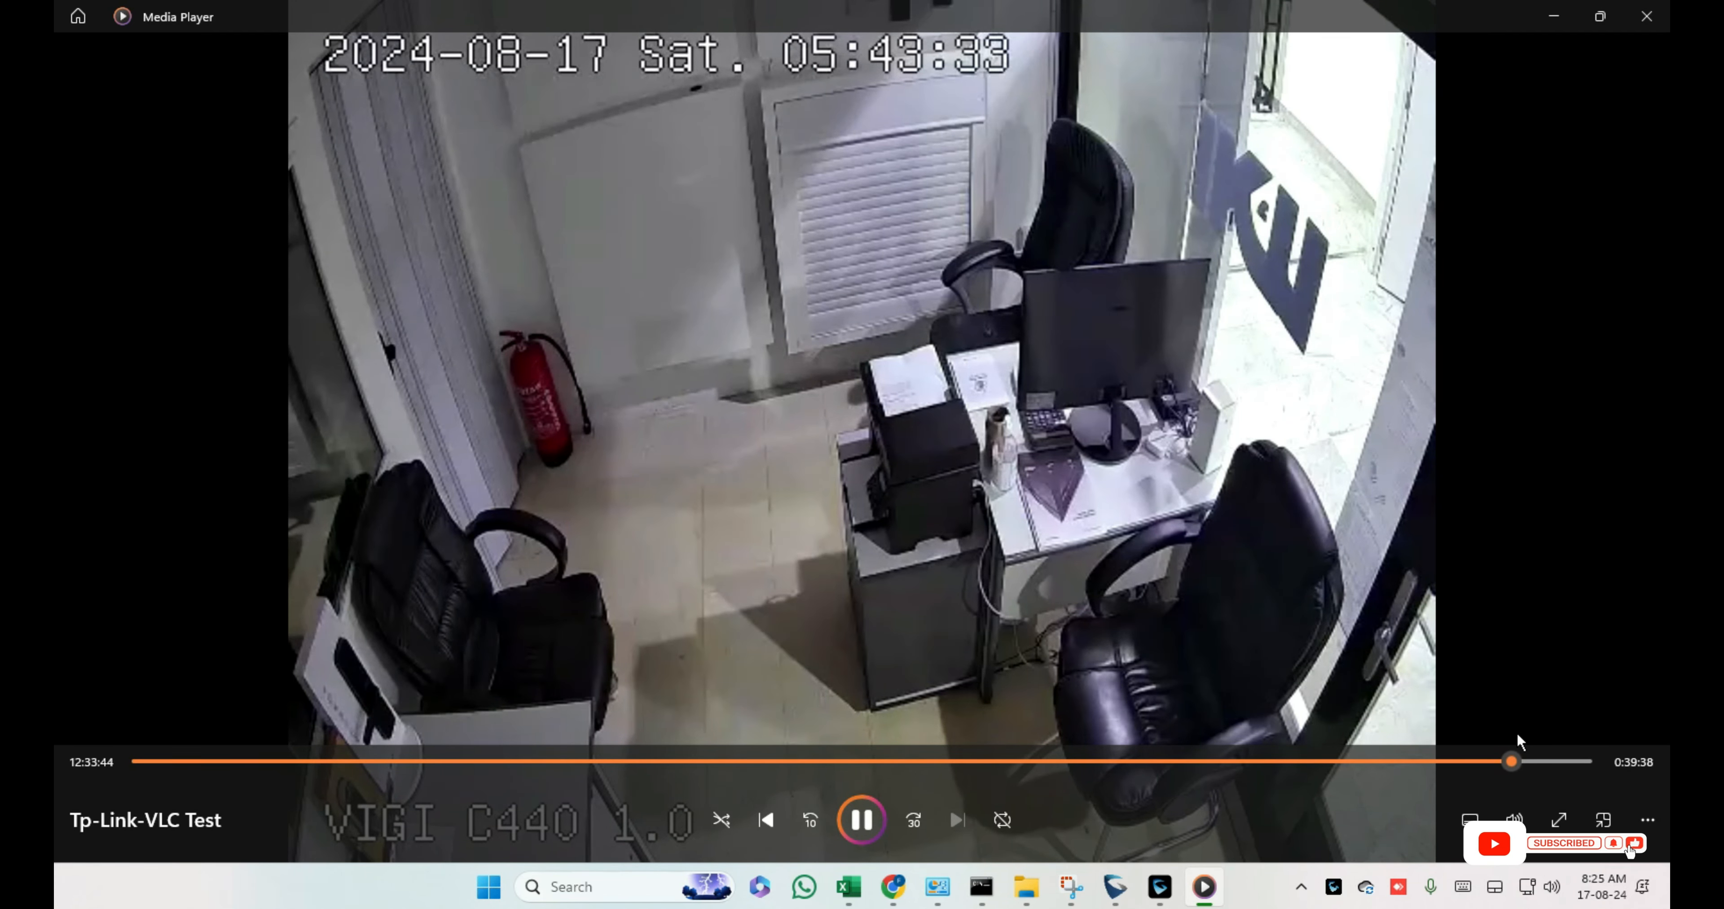
drag(1523, 766, 1578, 776)
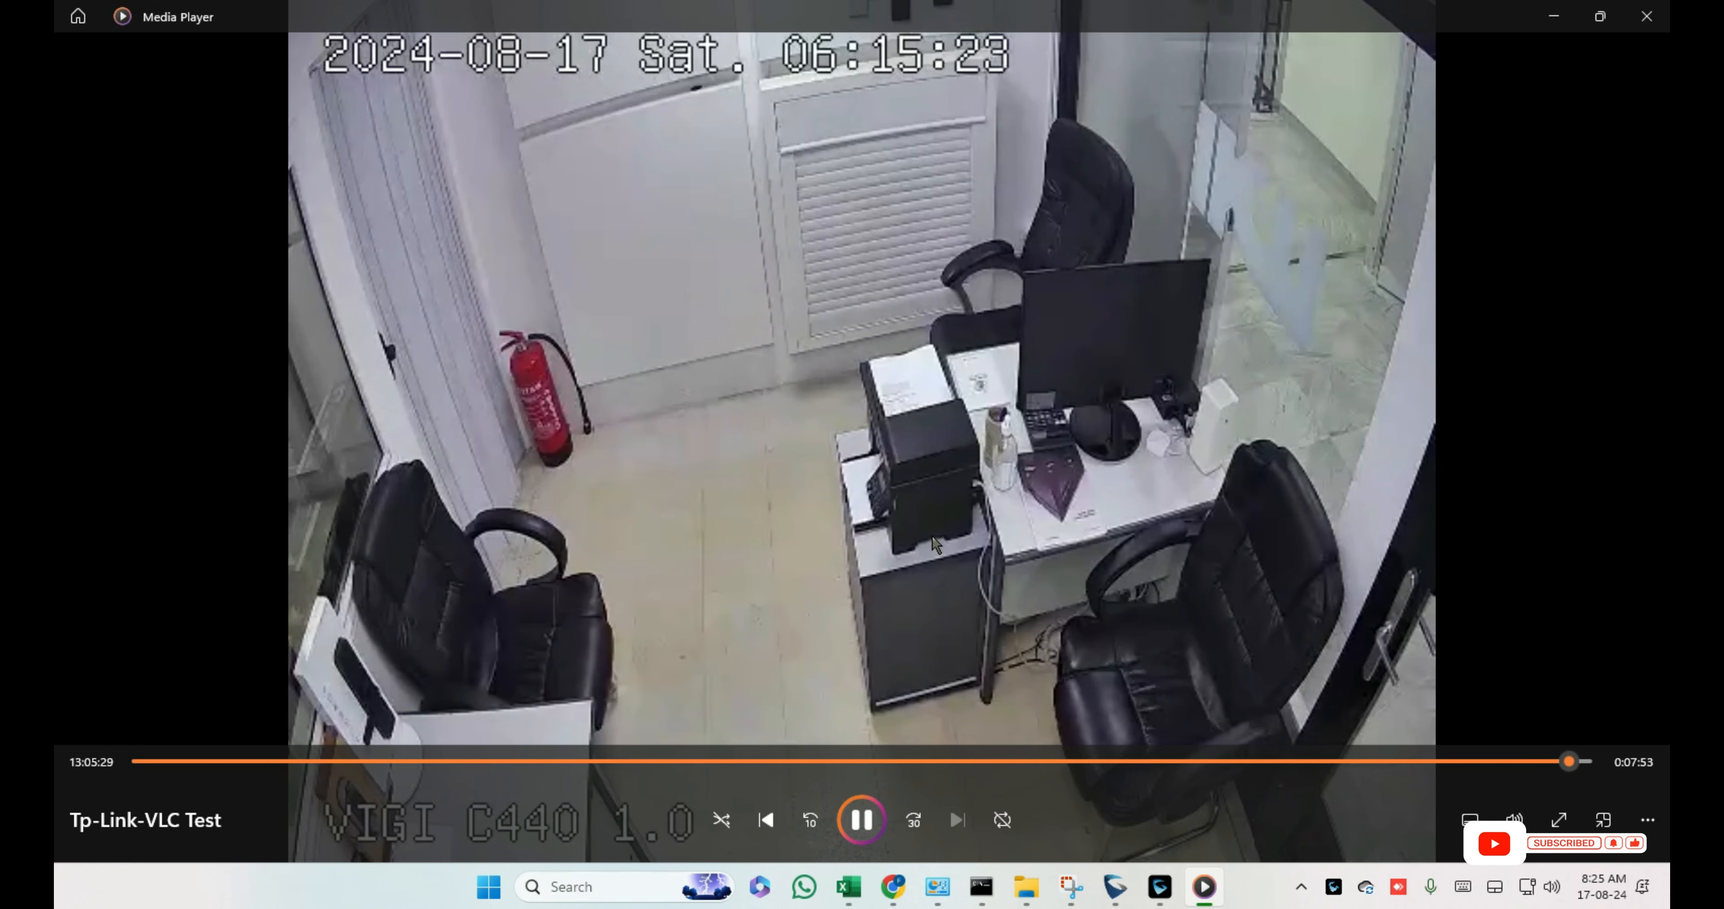
click(1581, 764)
click(1574, 765)
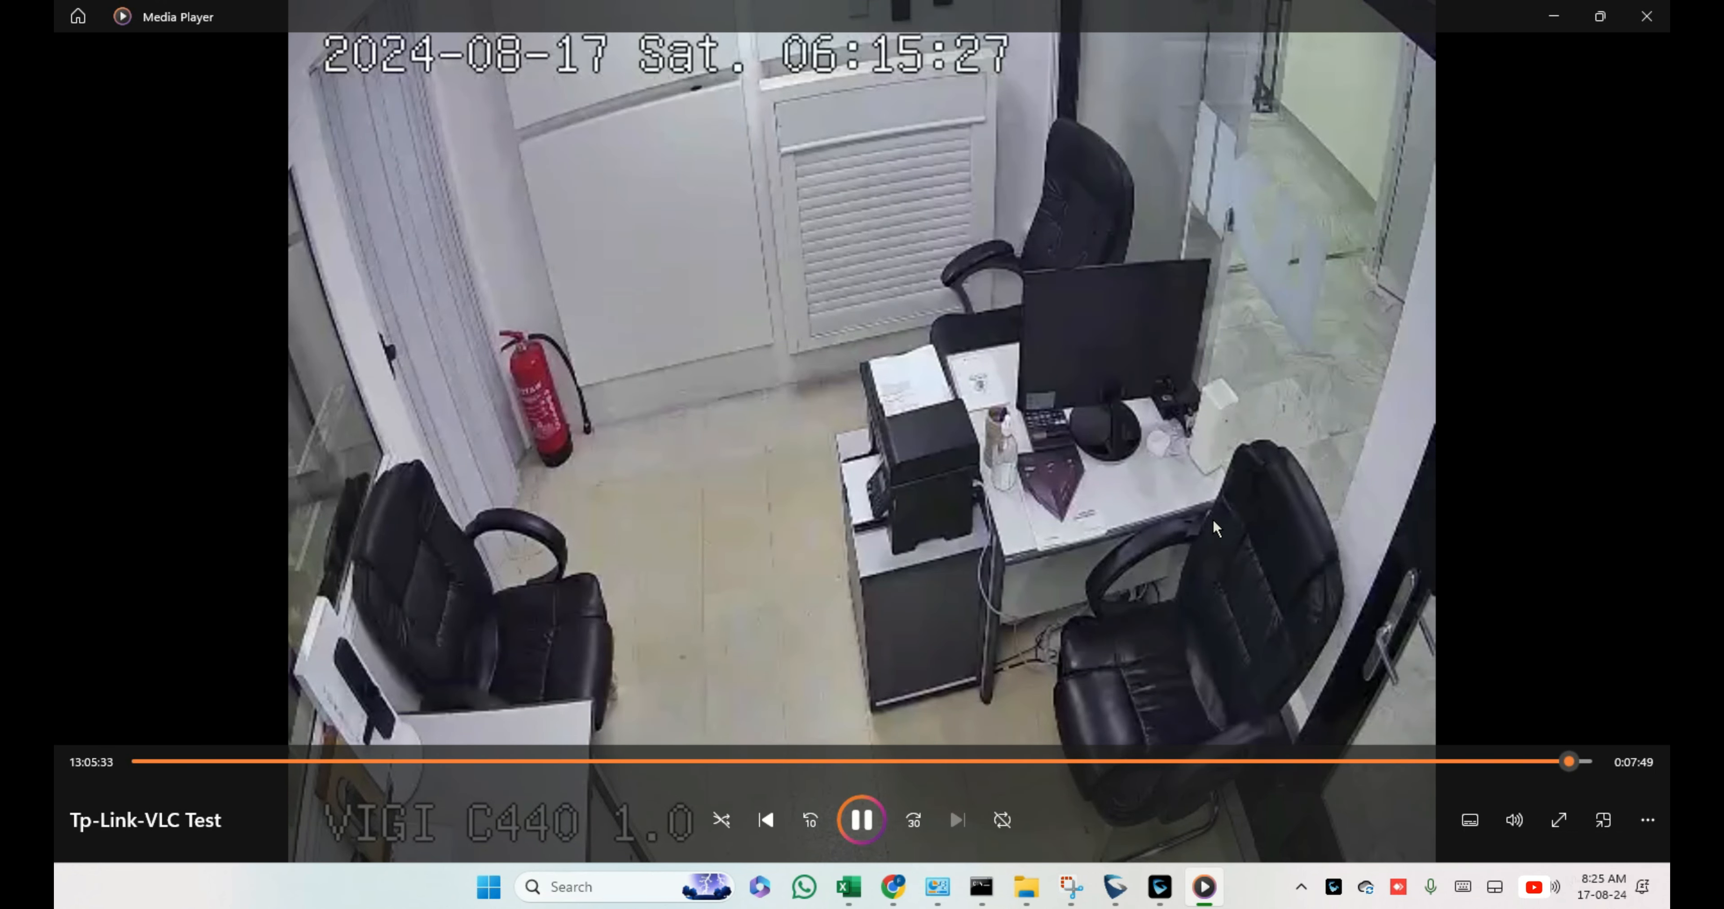
mouse_move(1246, 389)
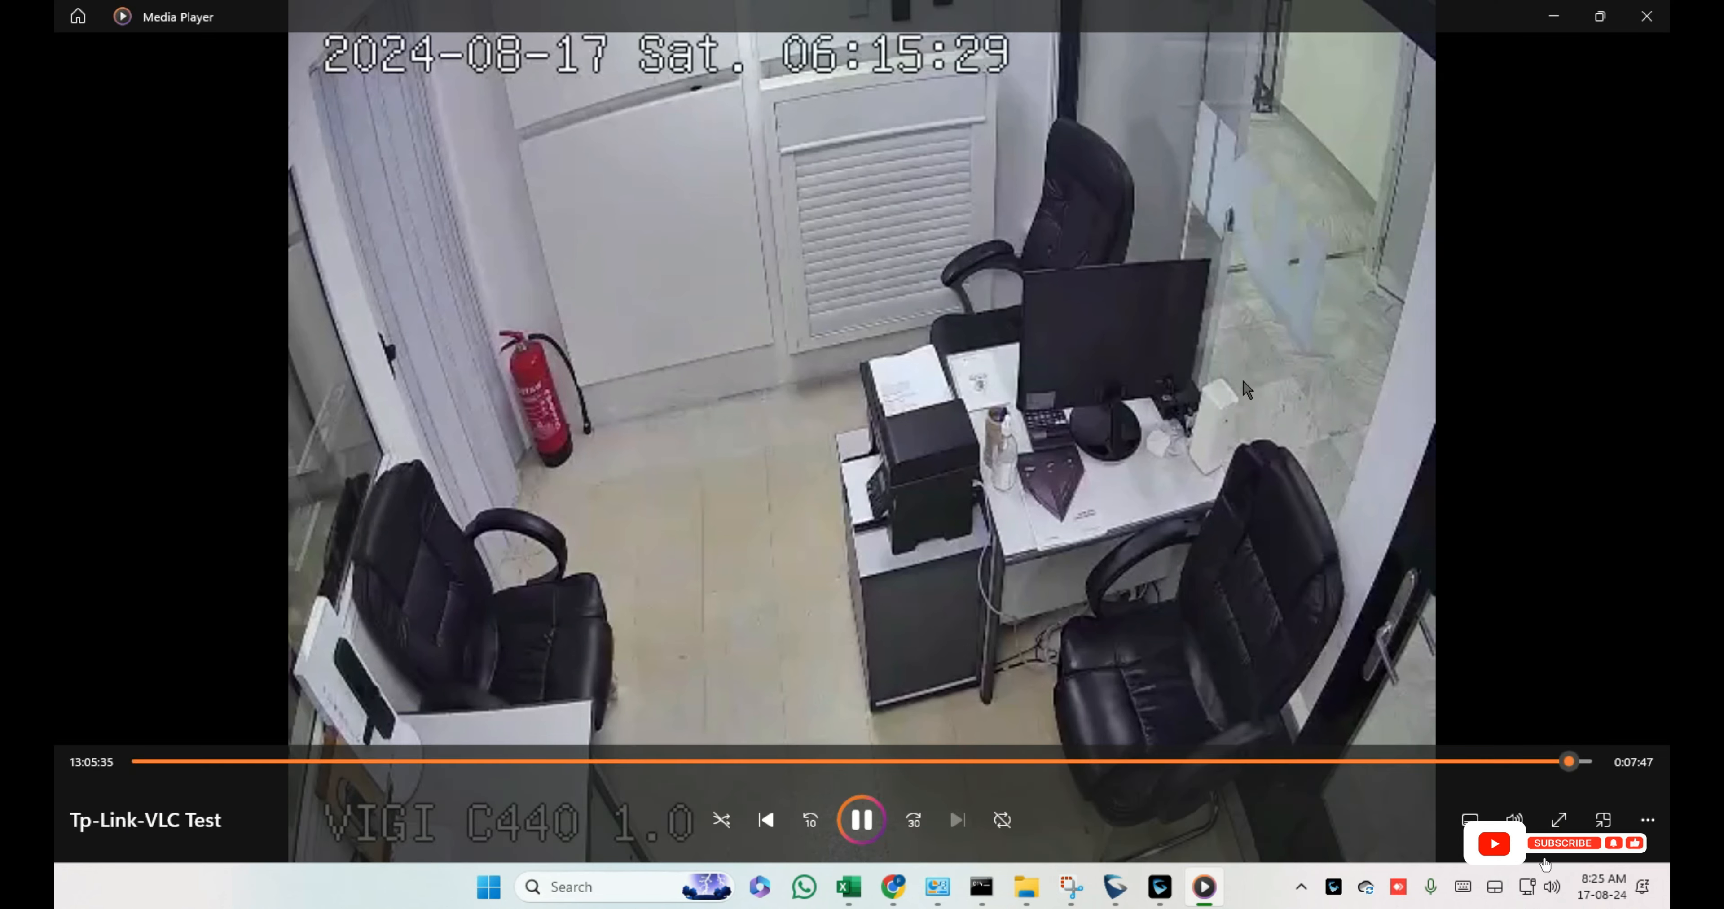
click(1644, 23)
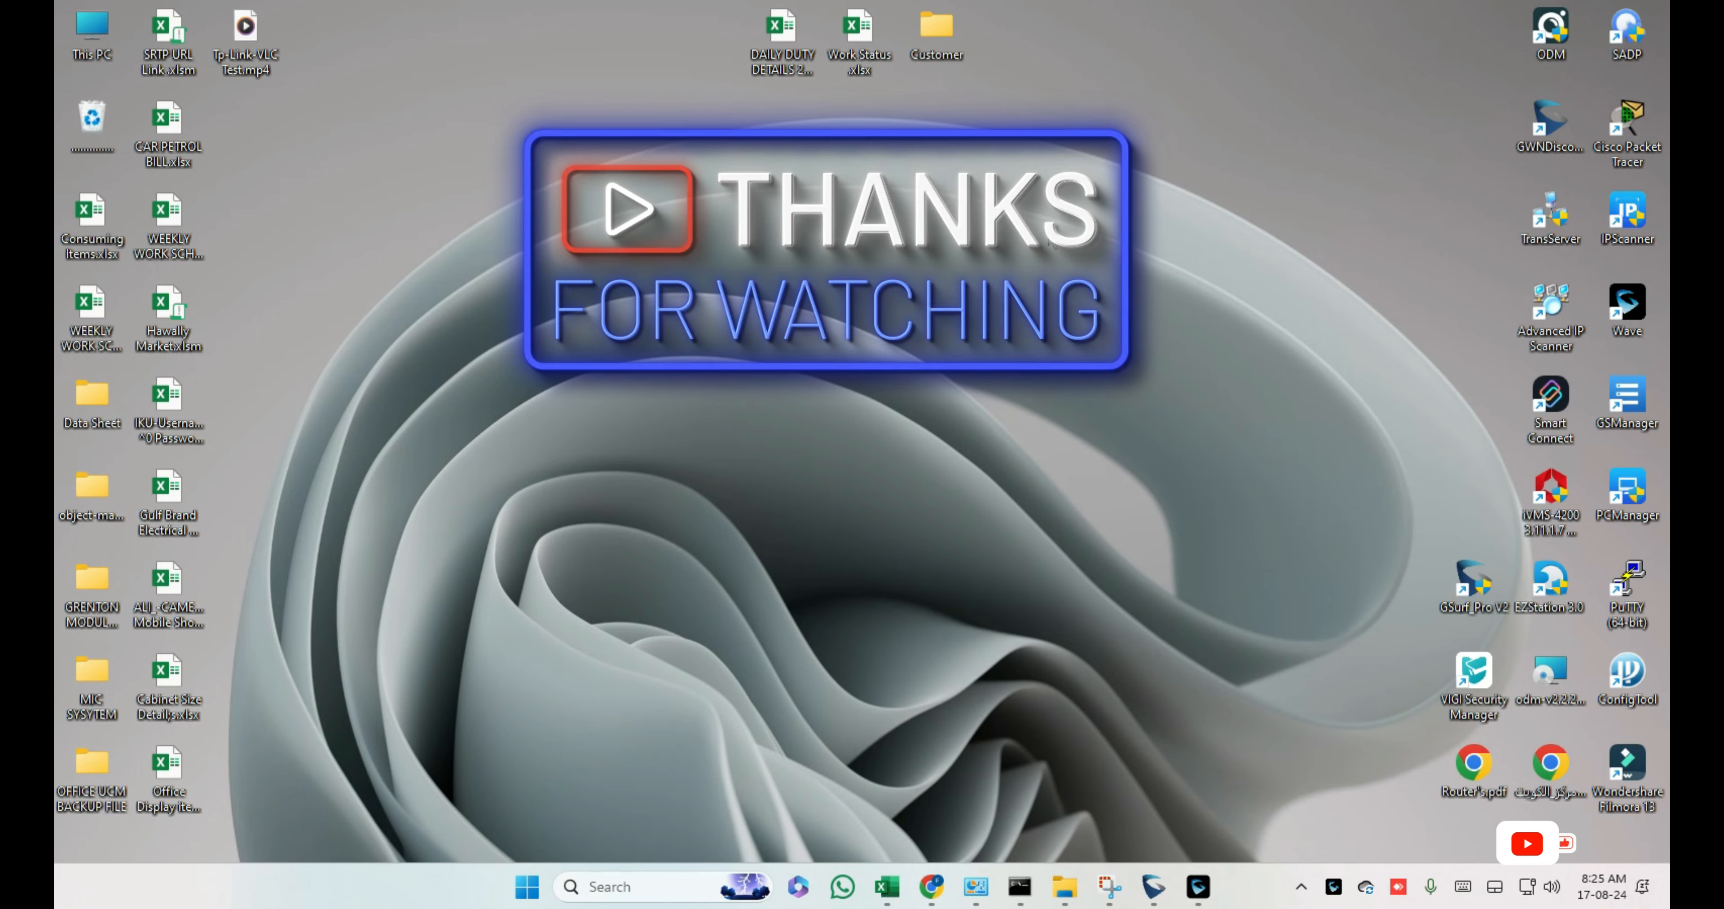
right_click(853, 257)
click(999, 372)
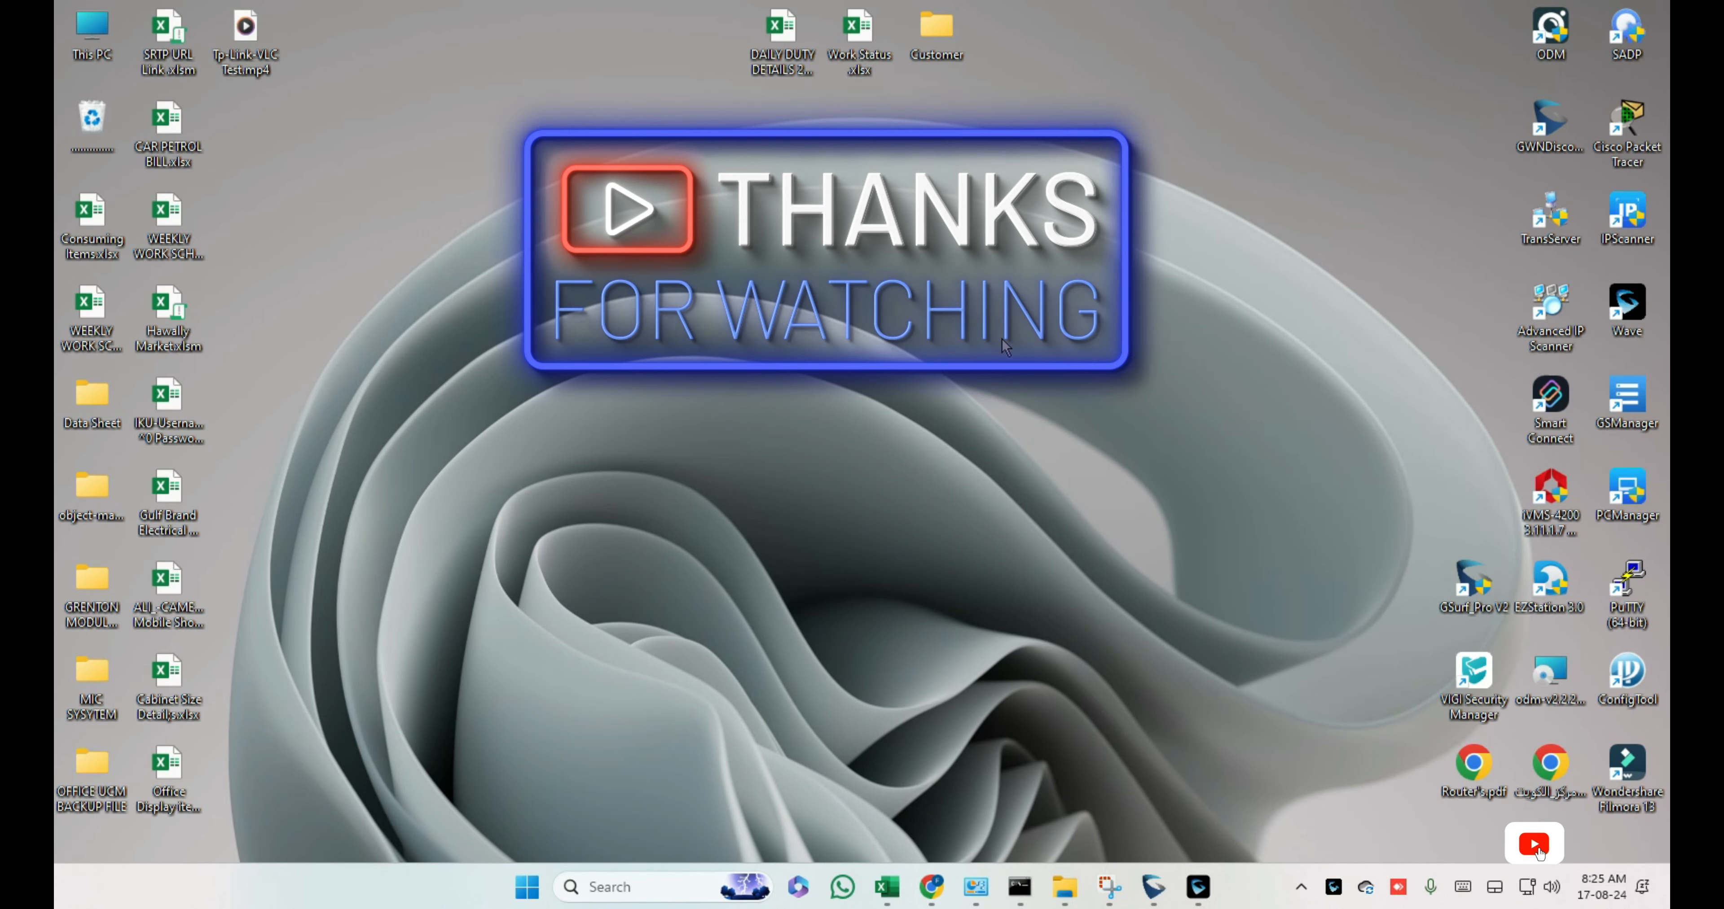
right_click(1006, 342)
click(1094, 405)
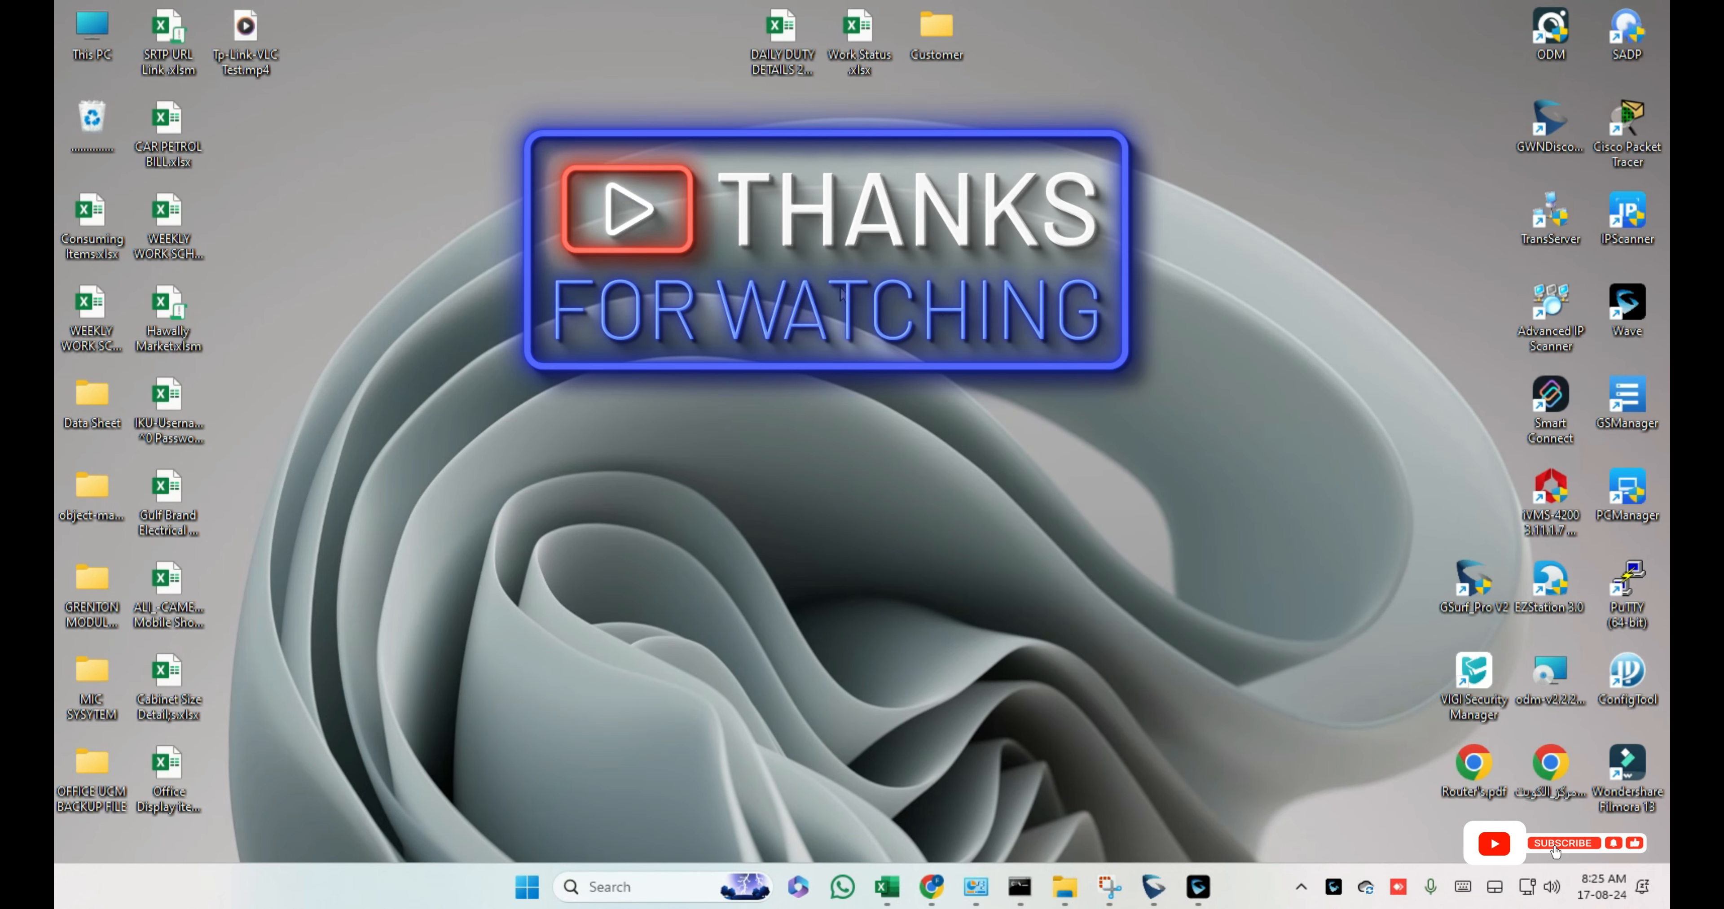
right_click(762, 223)
click(822, 315)
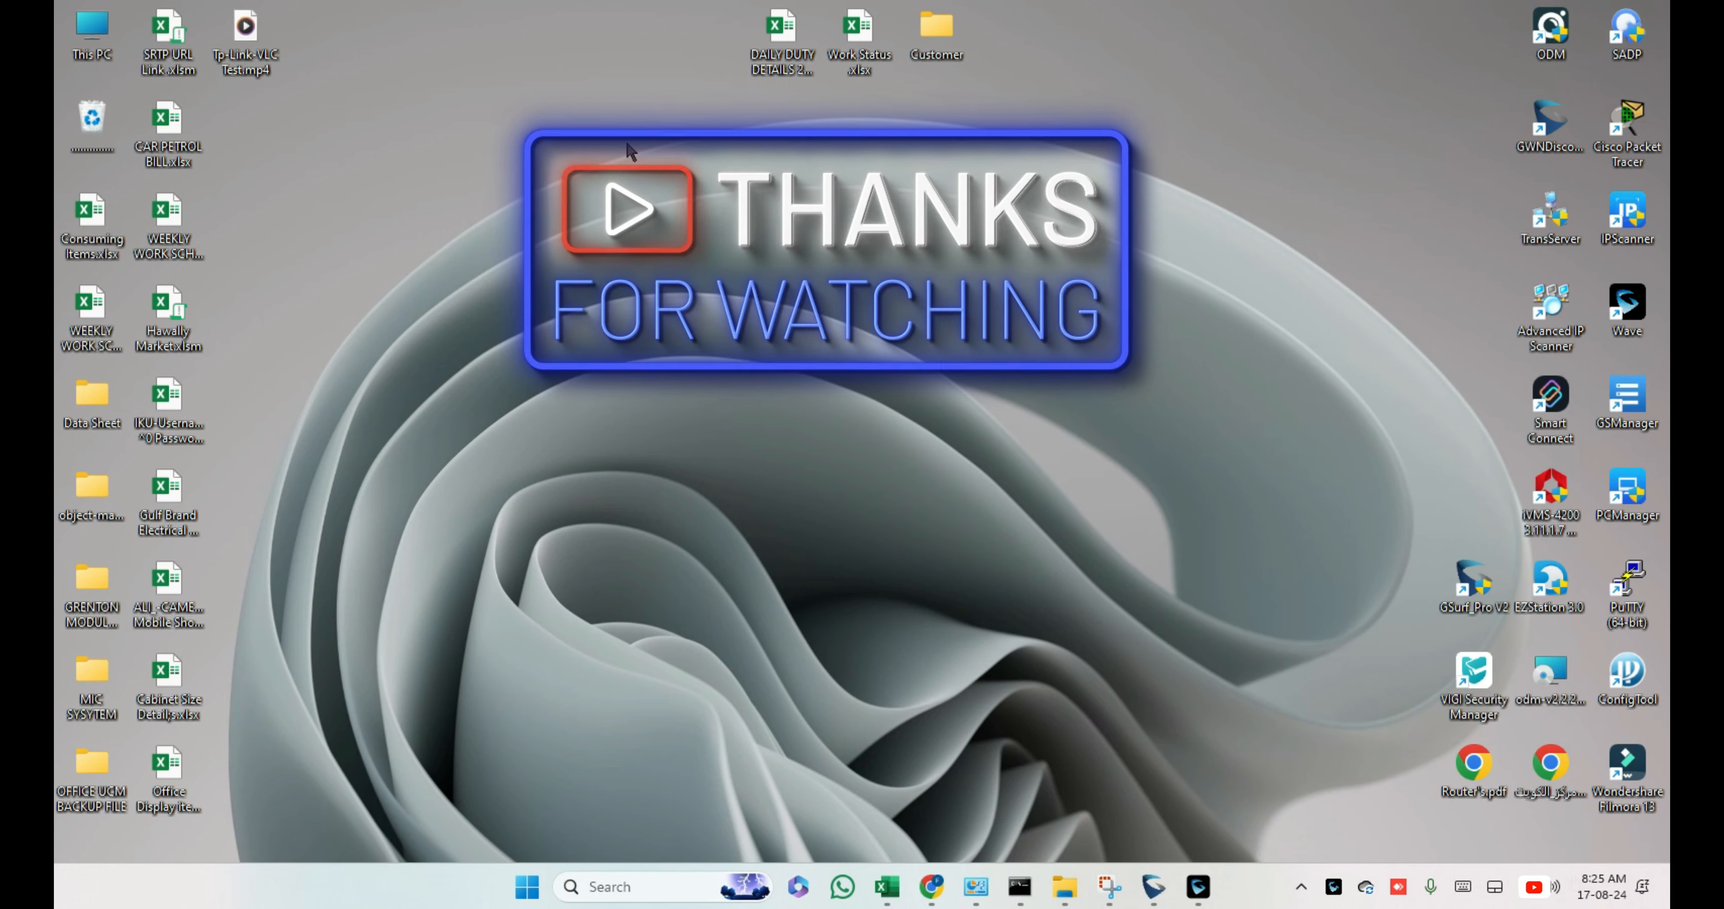
right_click(583, 192)
click(669, 270)
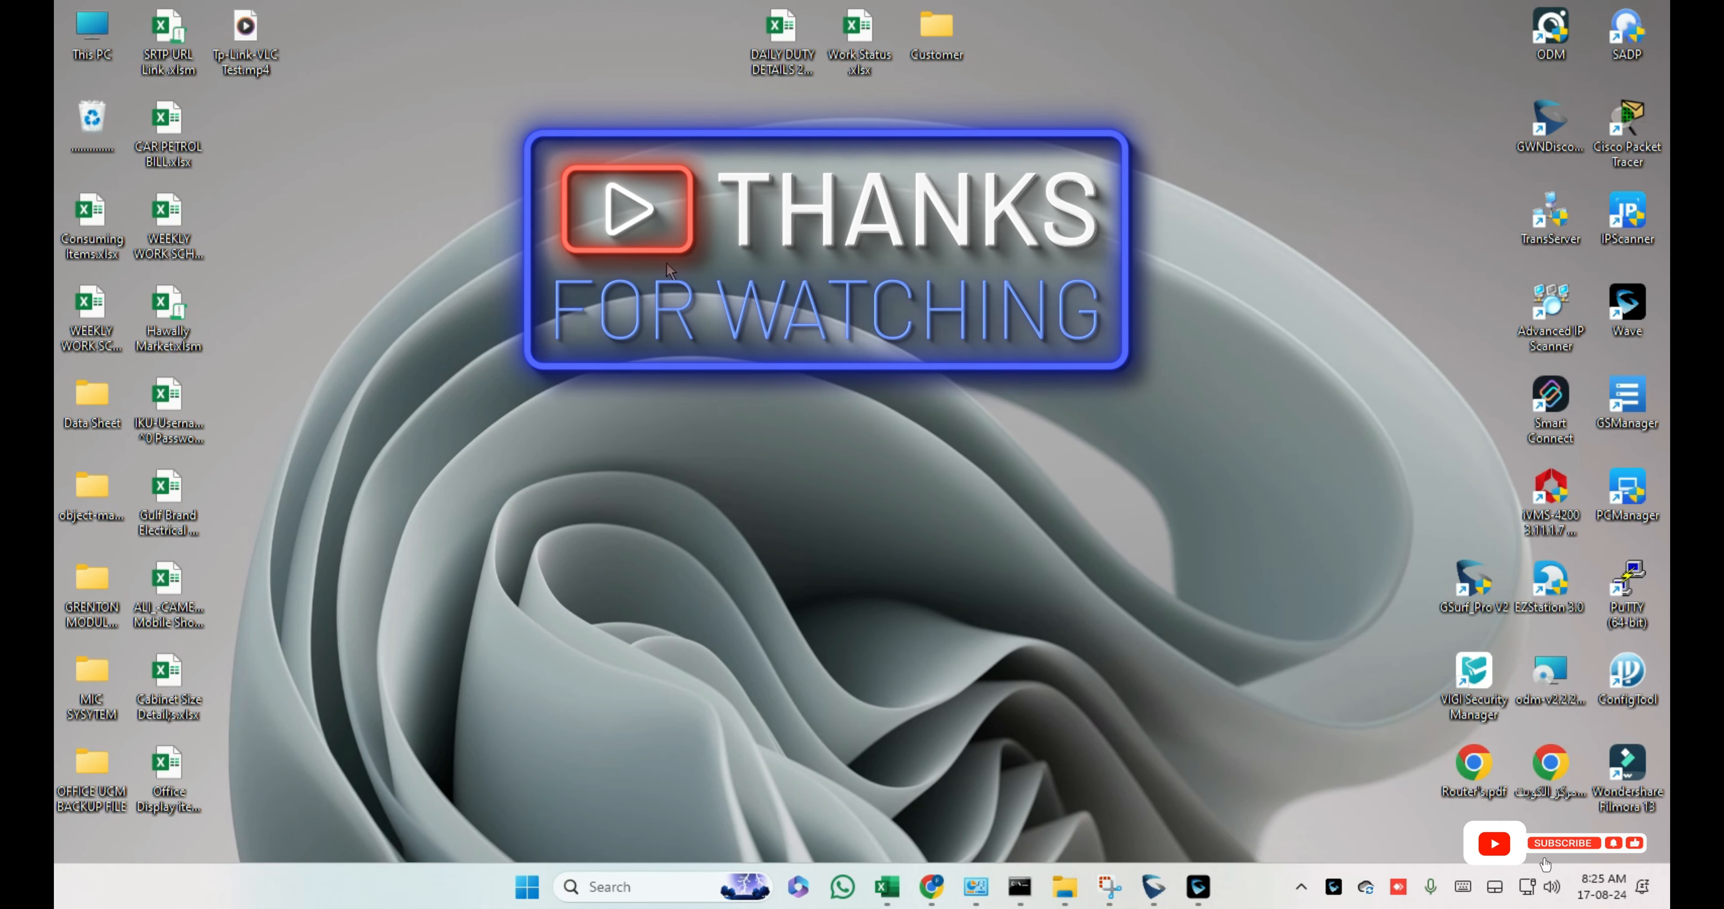
right_click(681, 259)
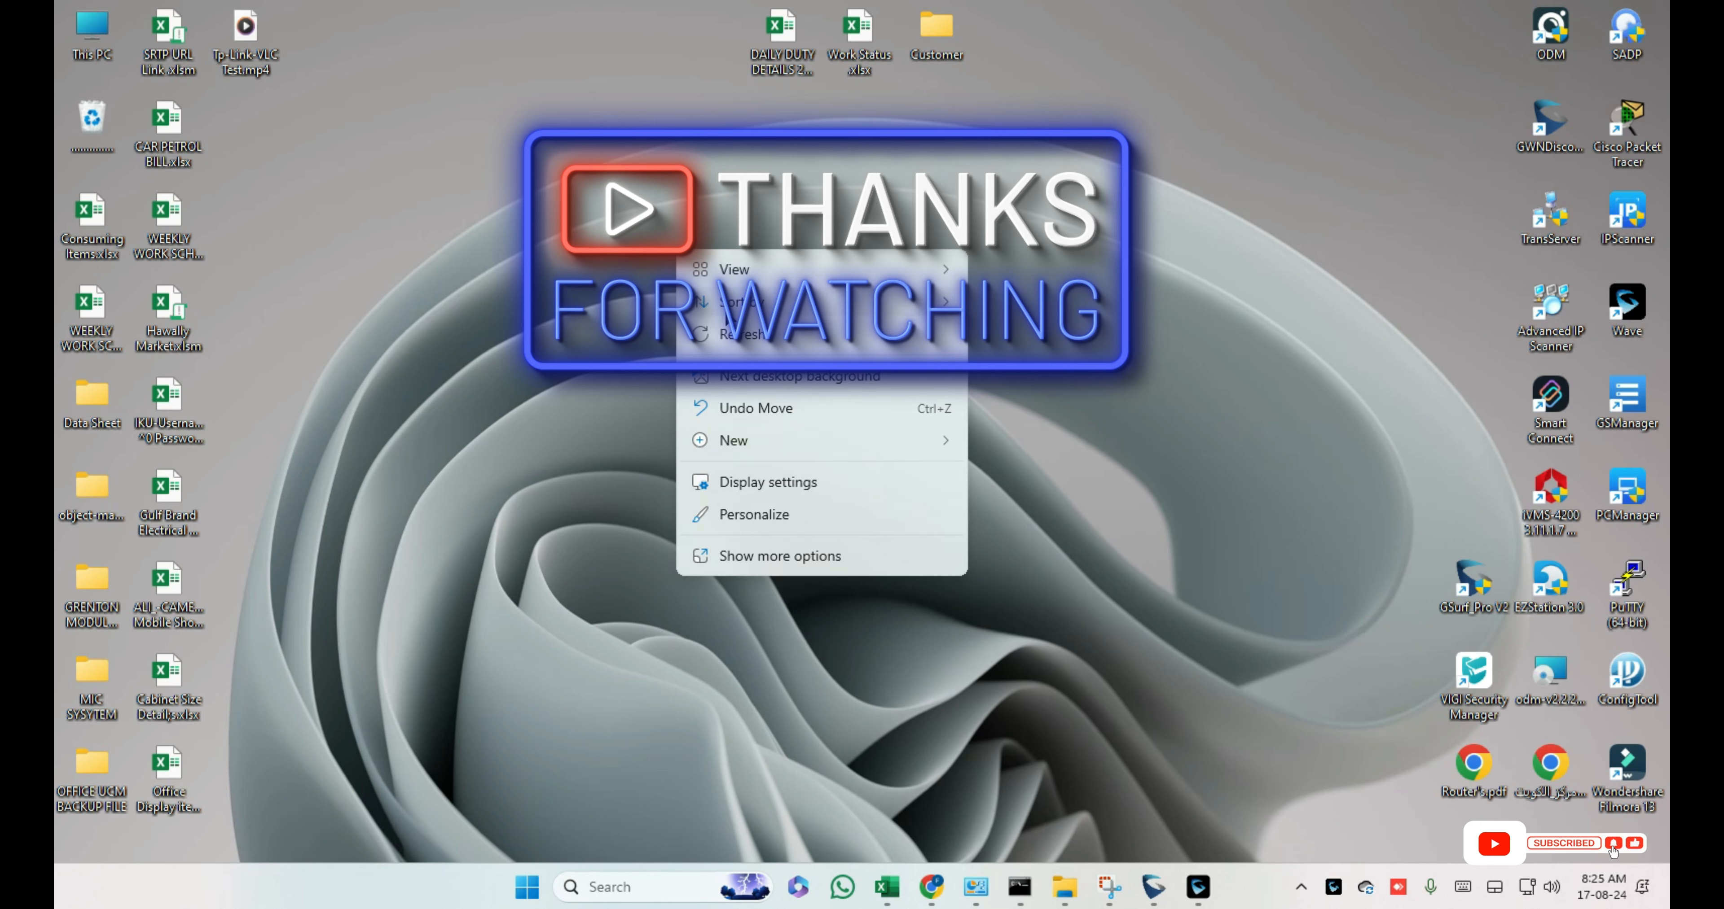
click(736, 338)
right_click(743, 354)
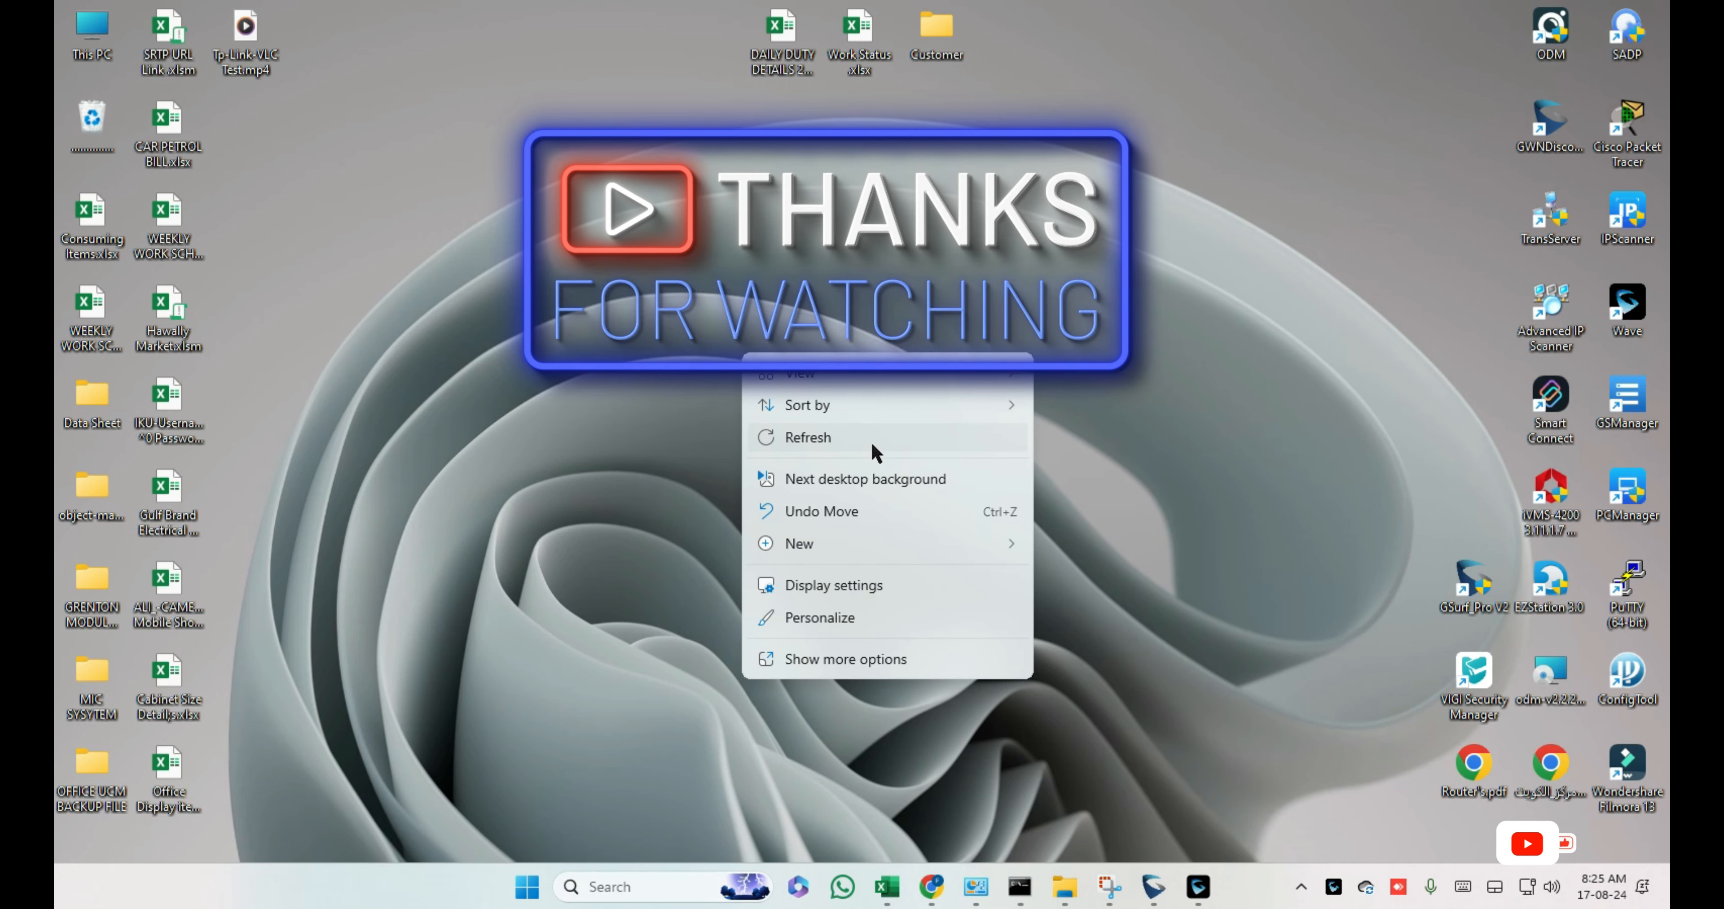